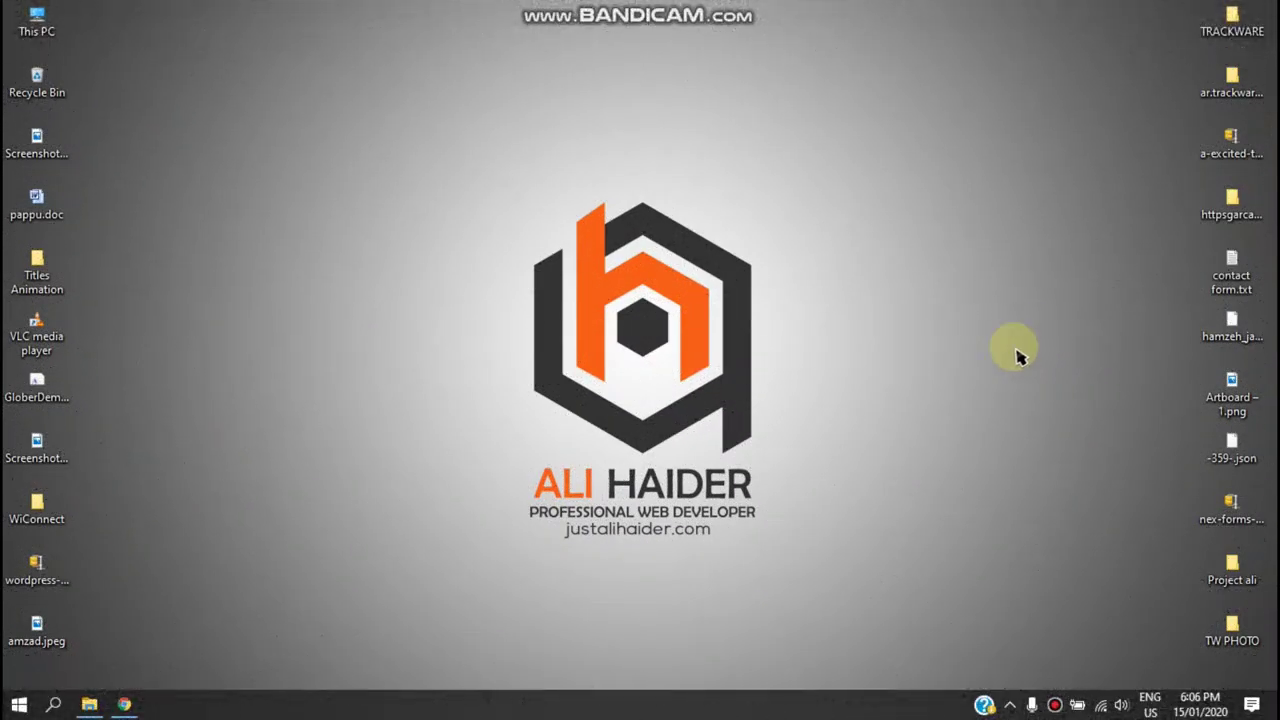
# Step: Bring Chrome forward, view the Divi builder and live home page tabs, then return to CodeCanyon
pyautogui.click(124, 705)
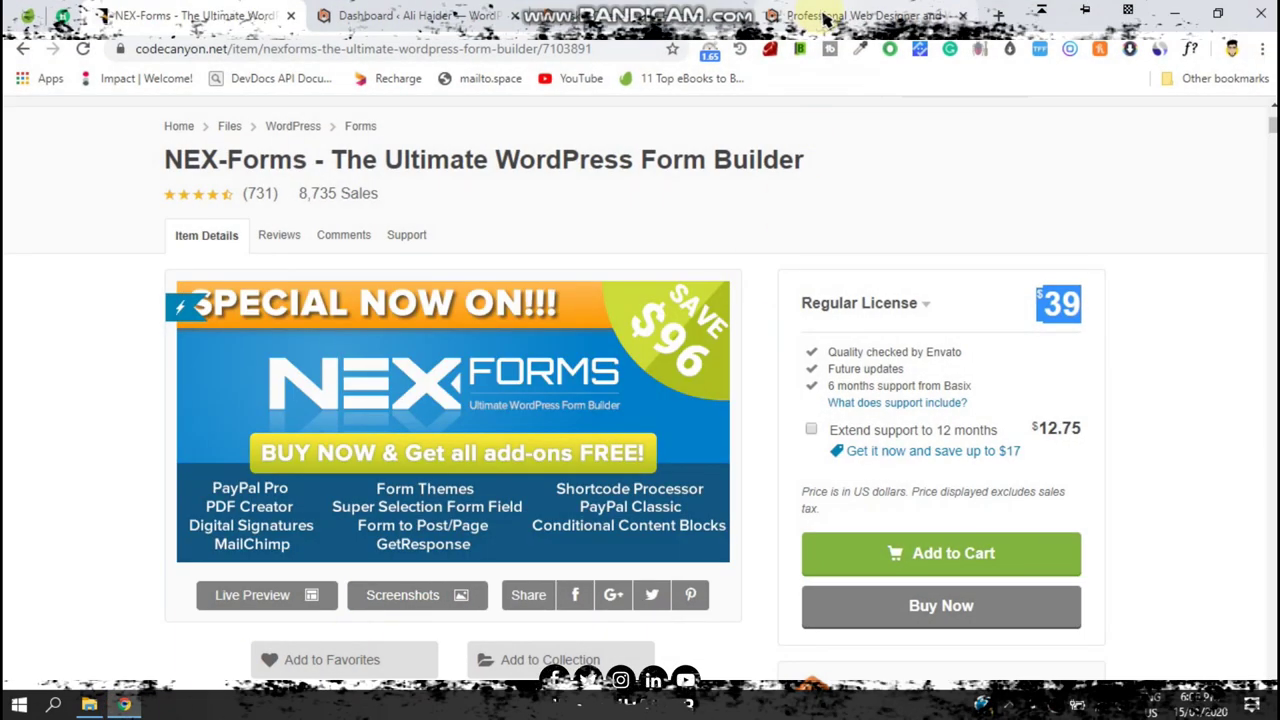
pyautogui.click(830, 15)
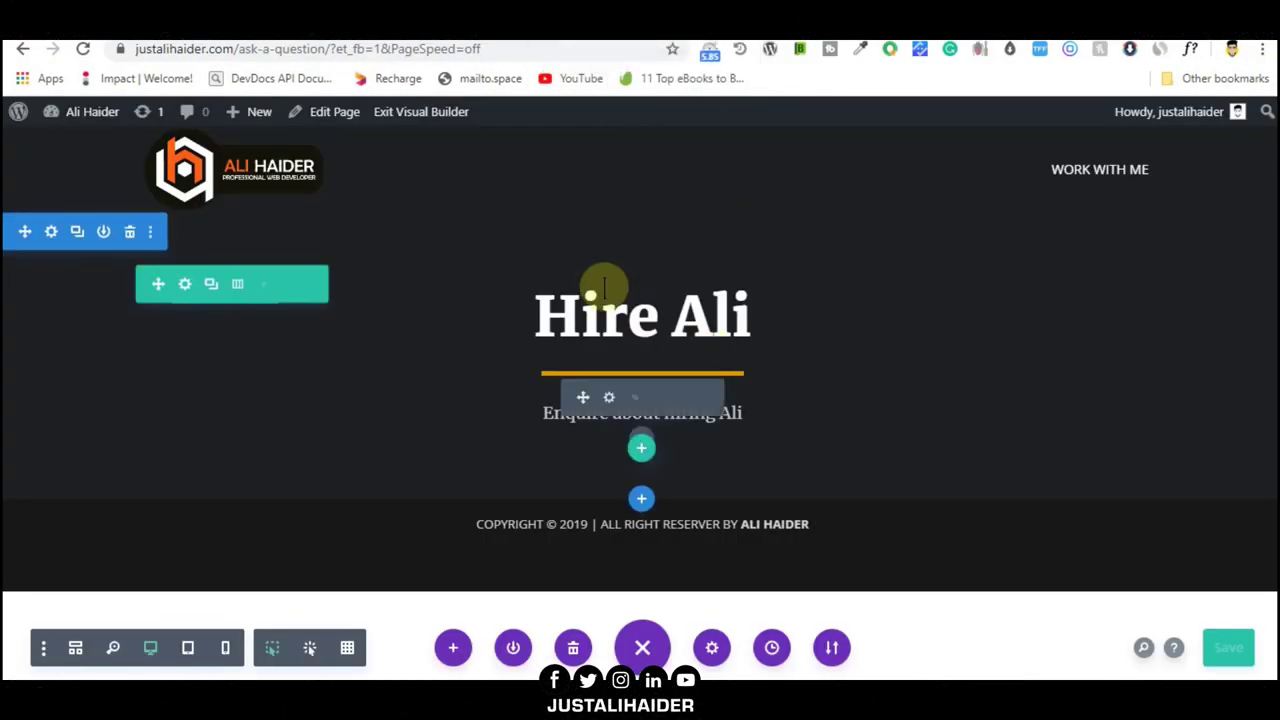
pyautogui.hotkey('ctrl', 'Tab')
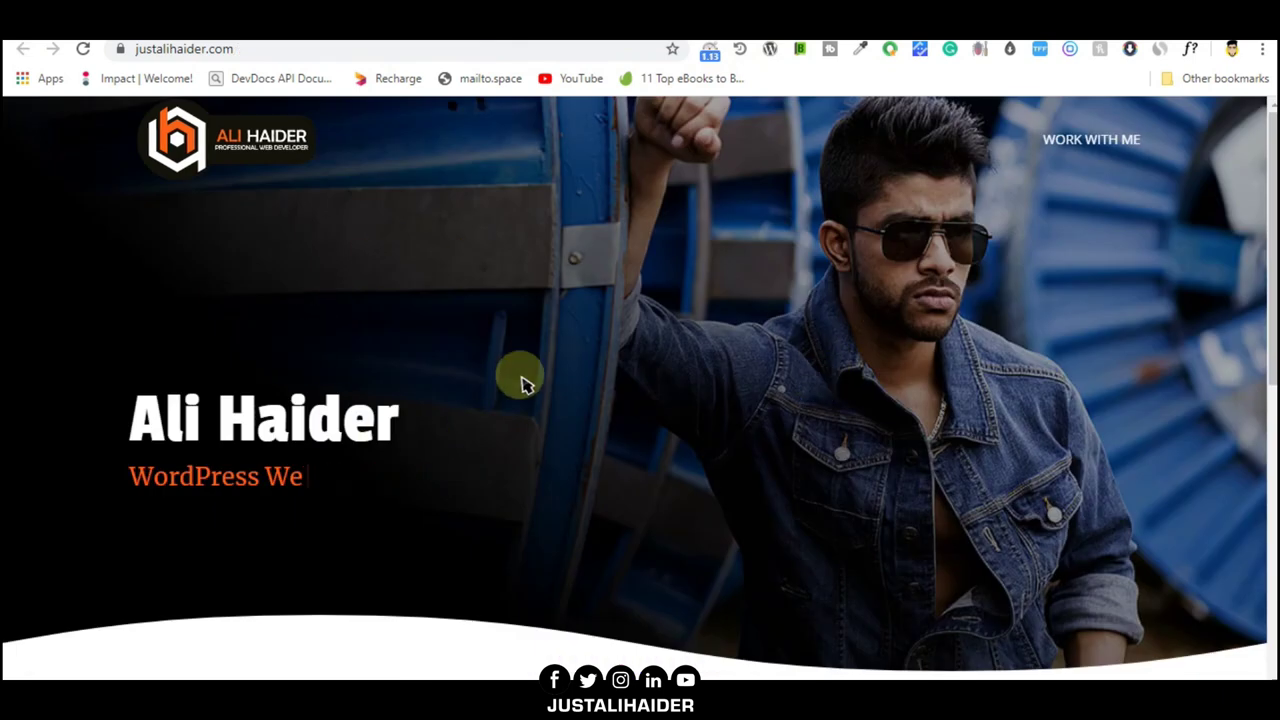
pyautogui.scroll(-1, 410, 343)
pyautogui.scroll(-6, 410, 343)
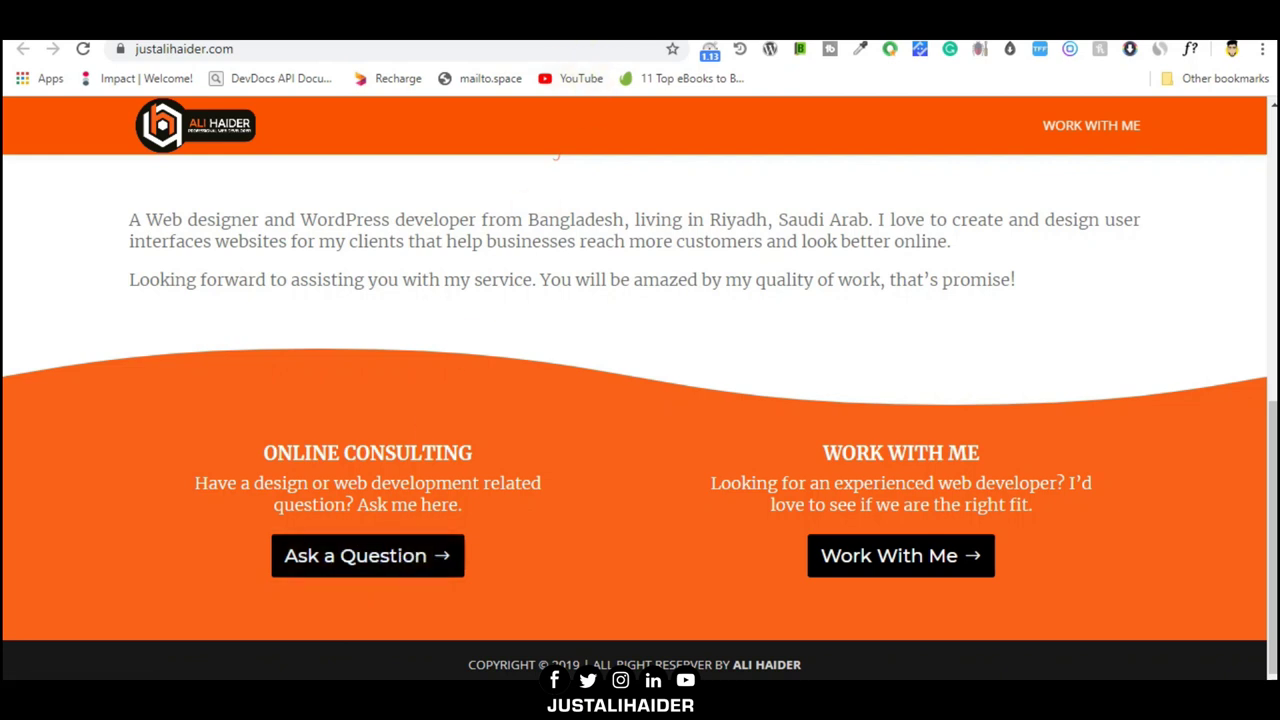
pyautogui.hotkey('ctrl', 'Tab')
pyautogui.hotkey('ctrl', 'Tab')
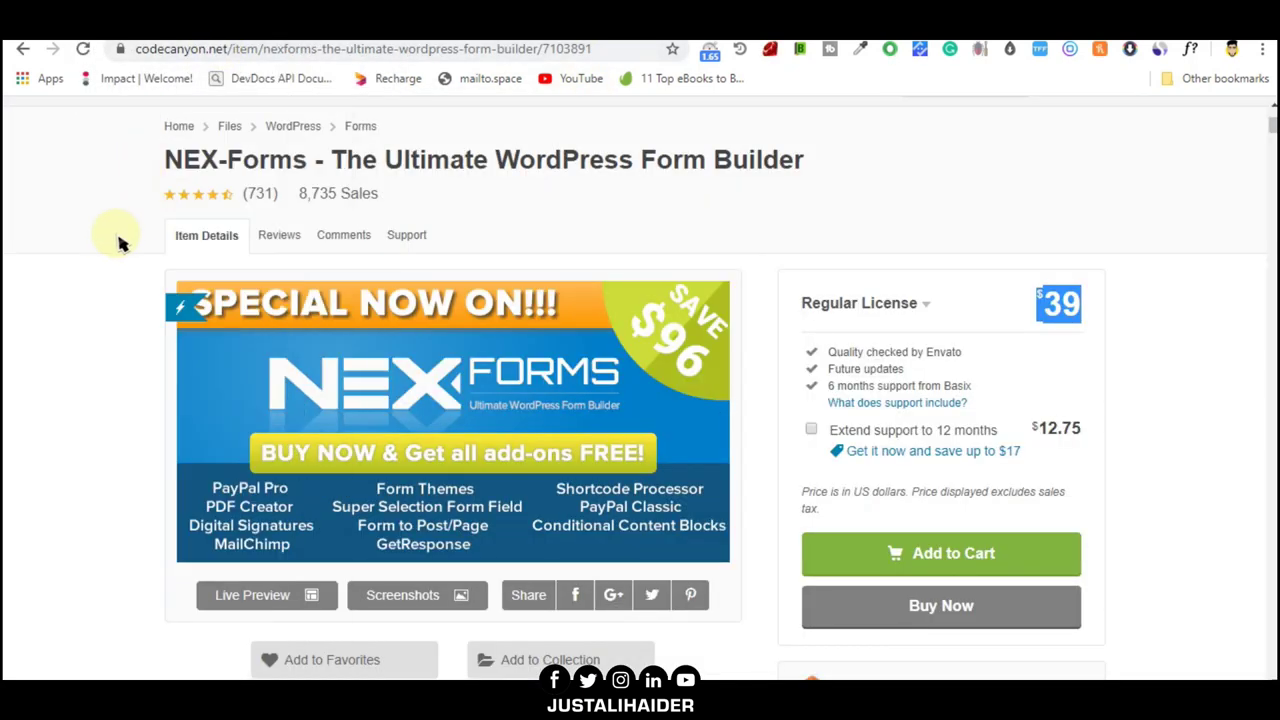
# Step: Scroll through the NEX-Forms CodeCanyon listing to review its features and pricing
pyautogui.scroll(2, 118, 244)
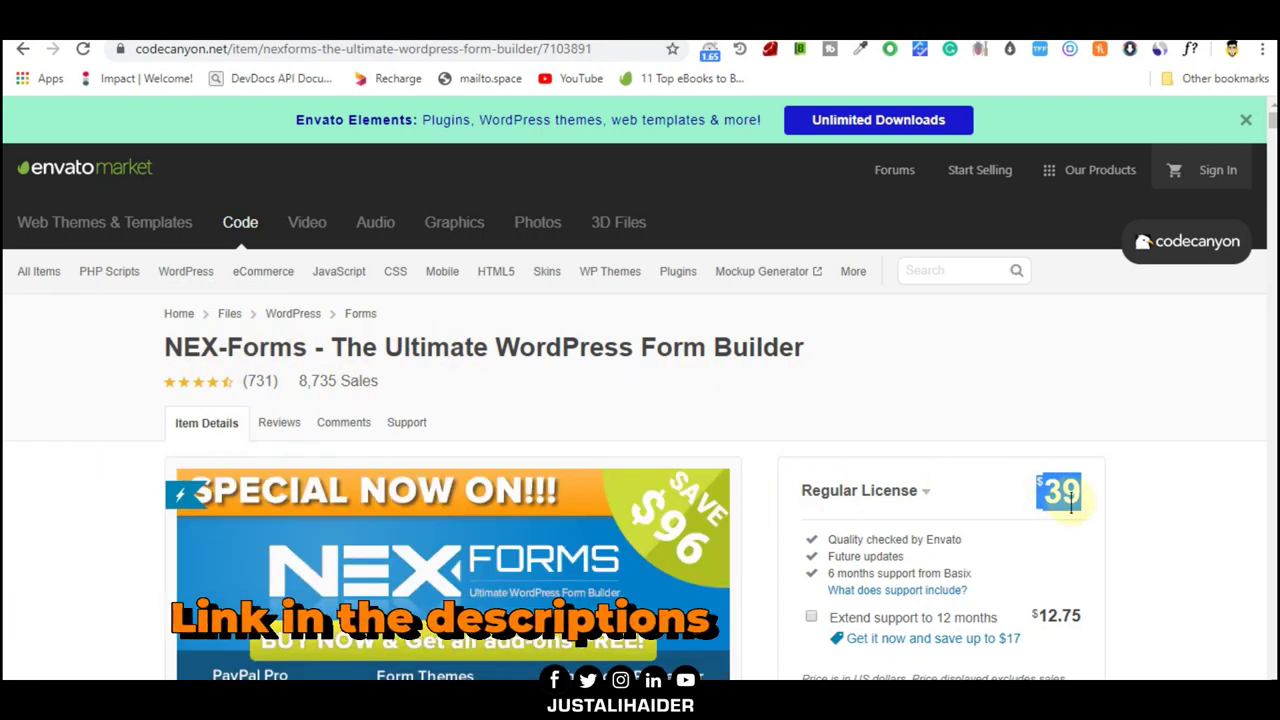
pyautogui.scroll(-1, 1180, 478)
pyautogui.scroll(-2, 970, 430)
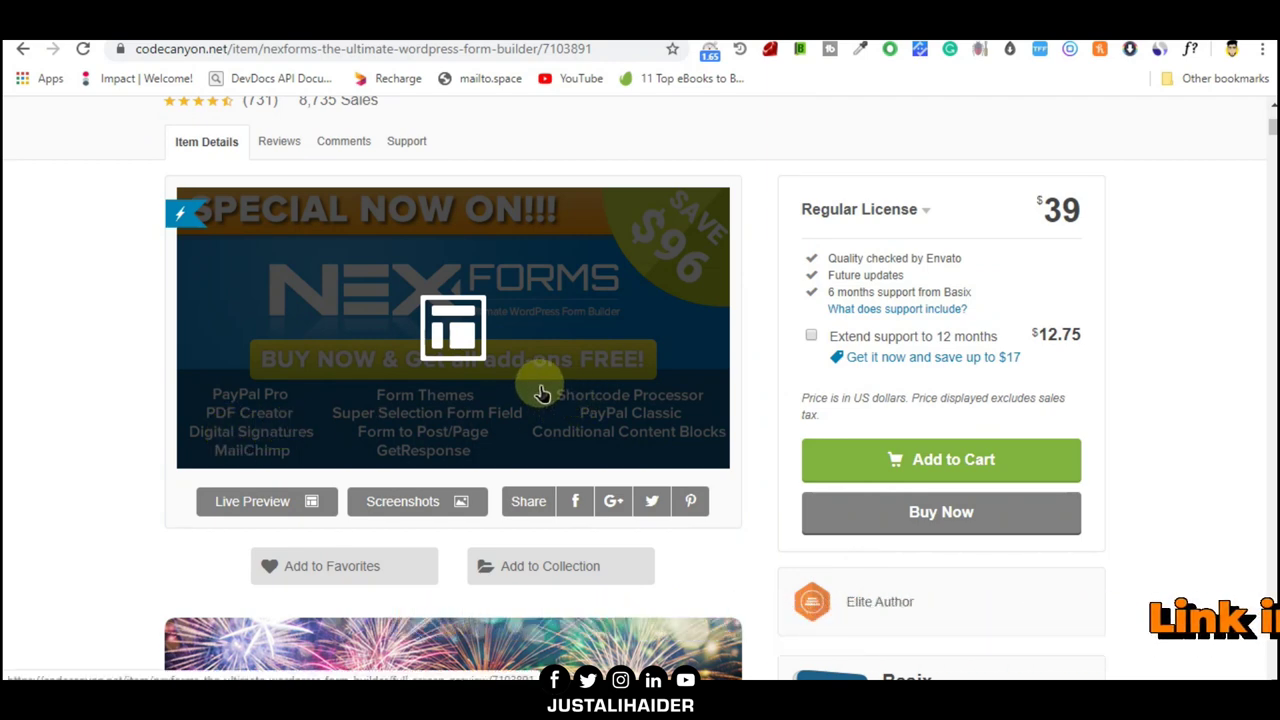
pyautogui.scroll(-1, 1234, 323)
pyautogui.scroll(-1, 493, 572)
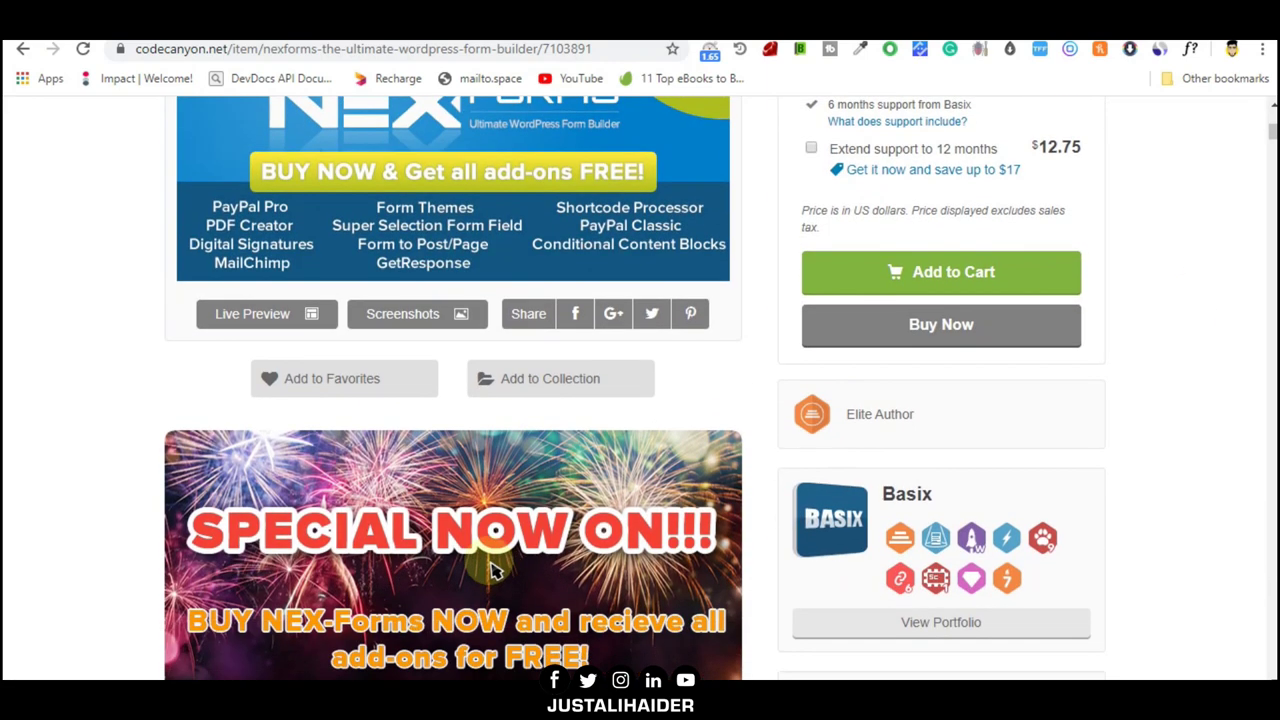
pyautogui.scroll(-6, 490, 570)
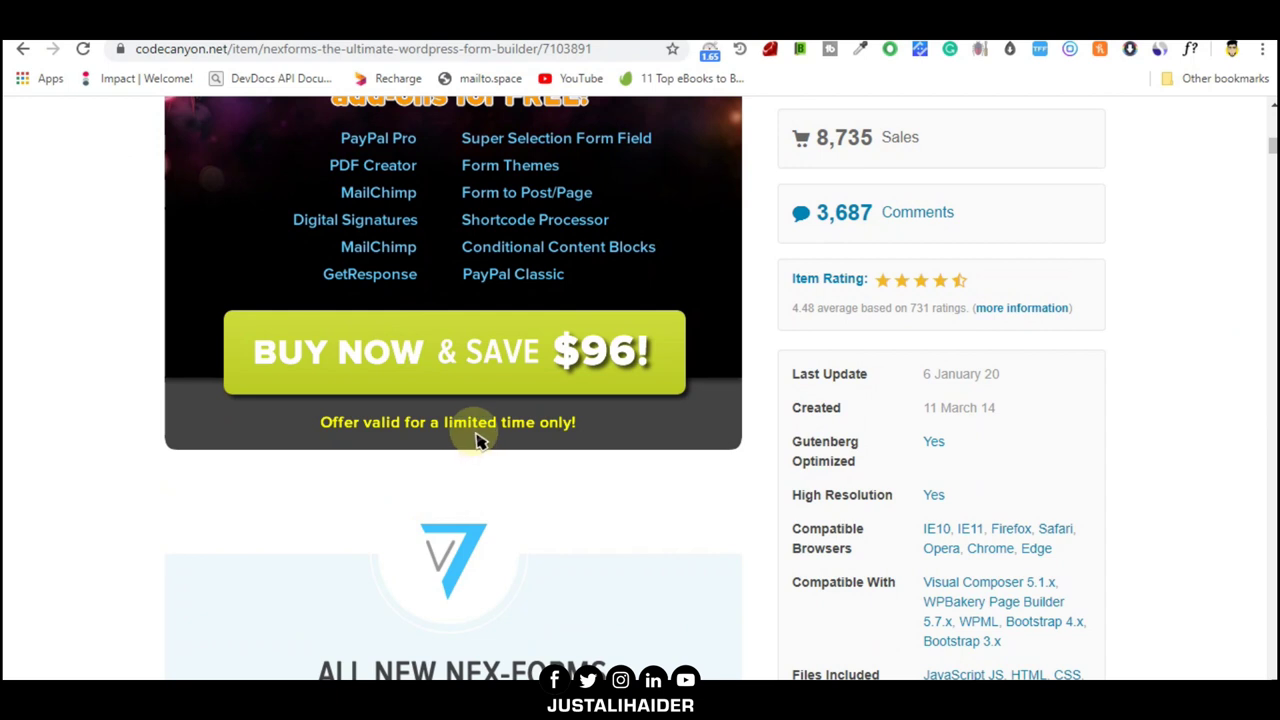
pyautogui.scroll(1, 476, 440)
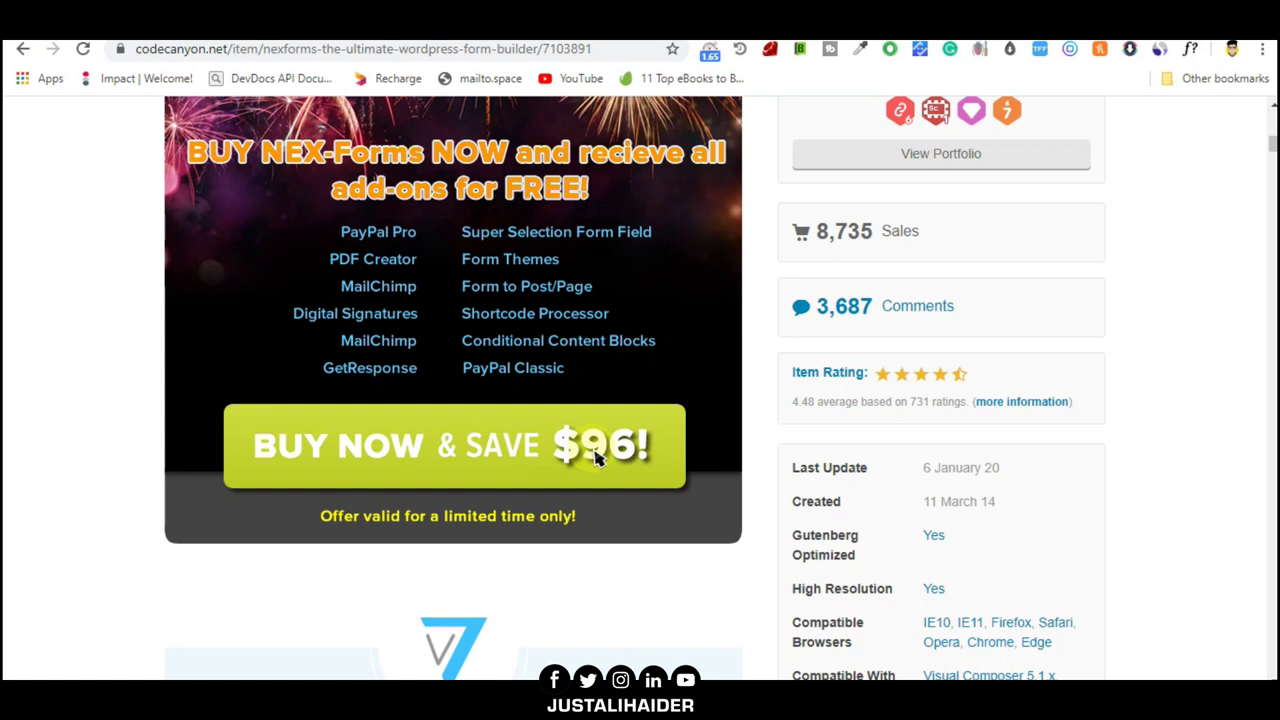
pyautogui.scroll(10, 600, 450)
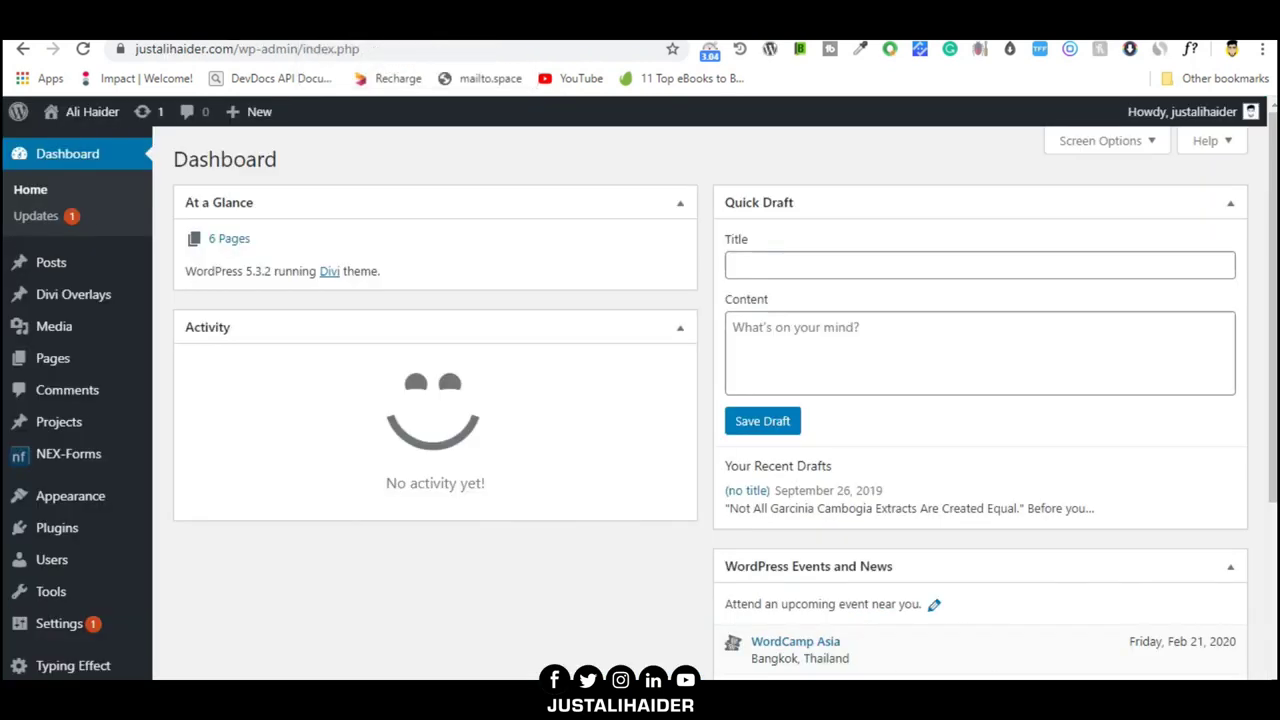
# Step: Search plugins for 'nex' to confirm NEX-Forms is Active, then open its Forms & Analytics page
pyautogui.moveTo(95, 461)
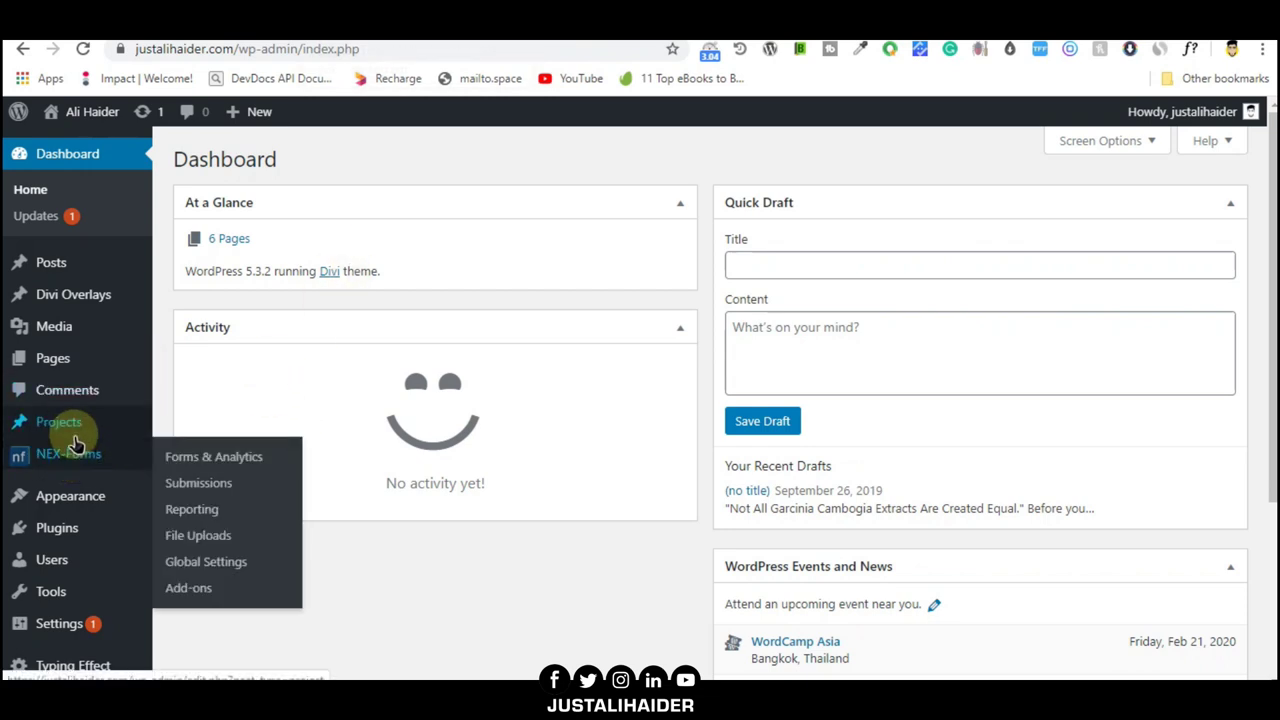
pyautogui.click(68, 537)
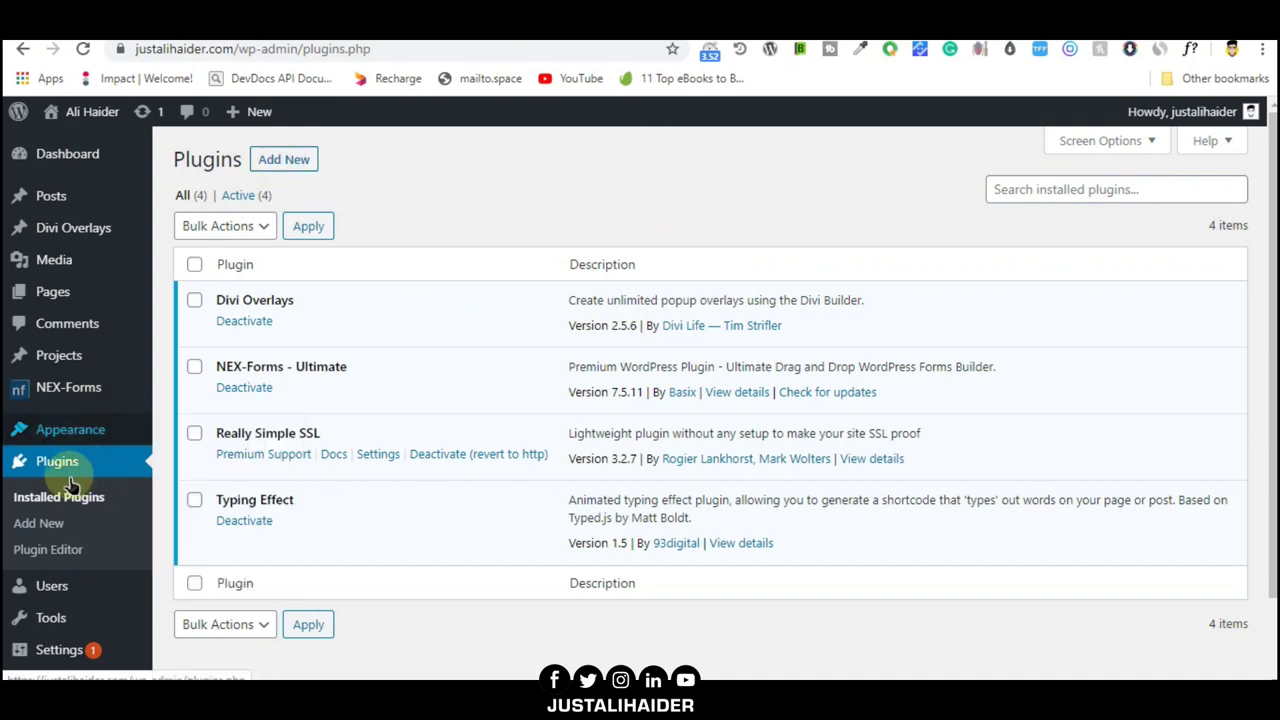
pyautogui.click(37, 528)
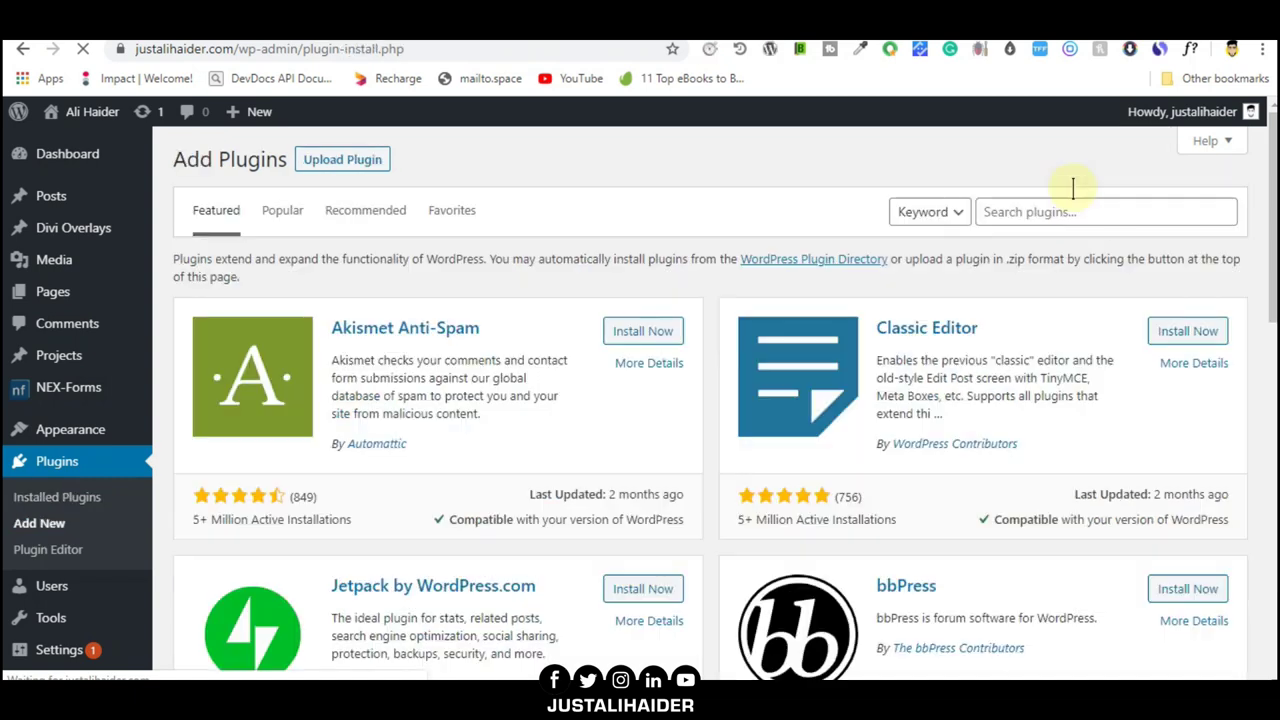
pyautogui.click(1045, 220)
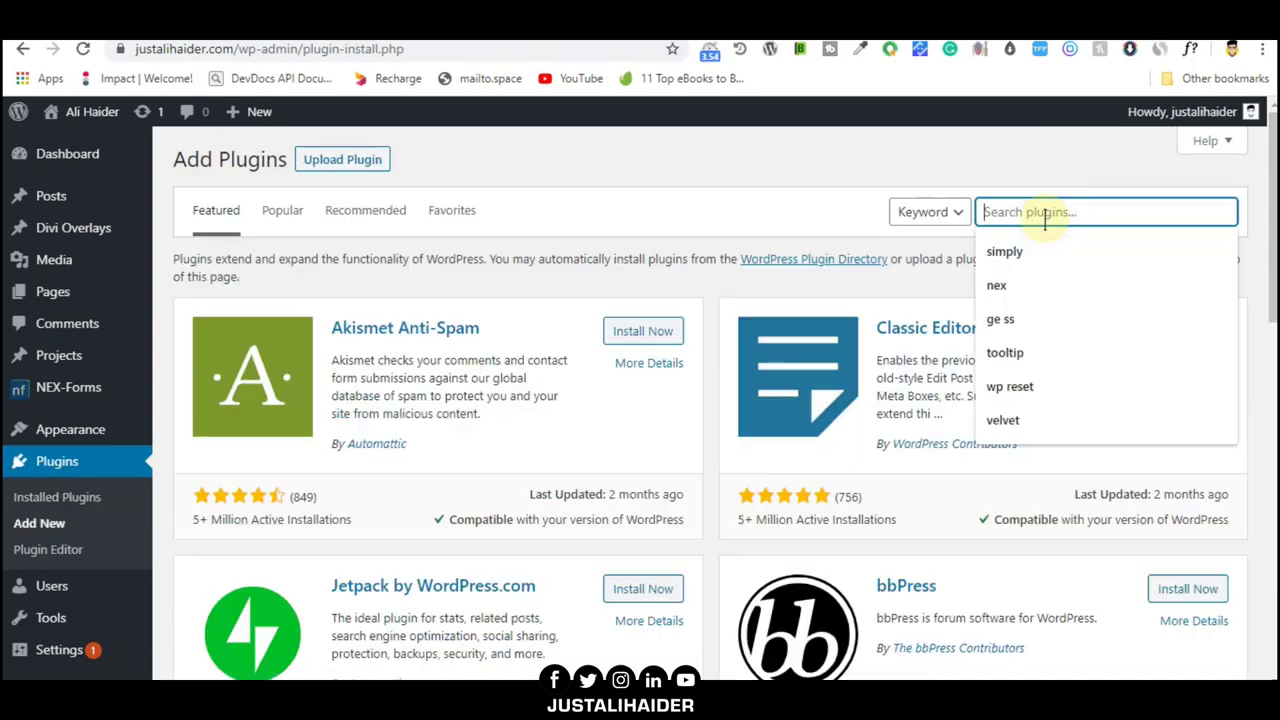
pyautogui.write('nex')
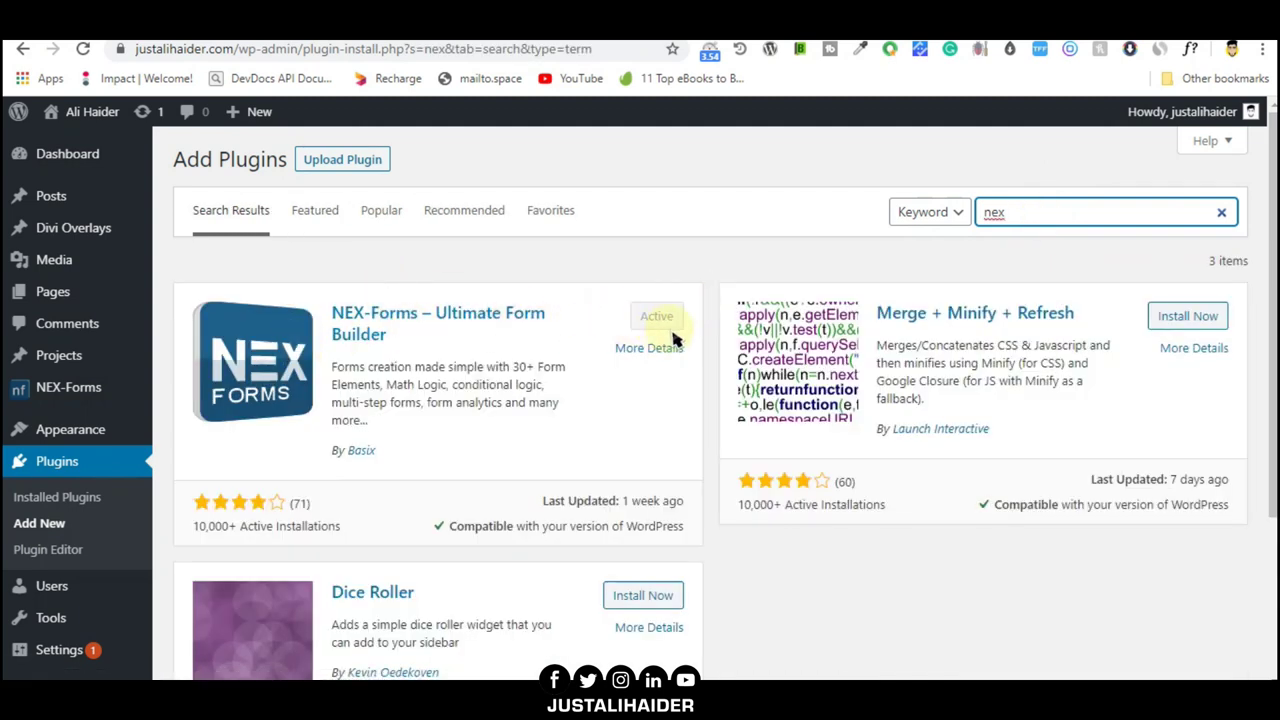
pyautogui.click(612, 340)
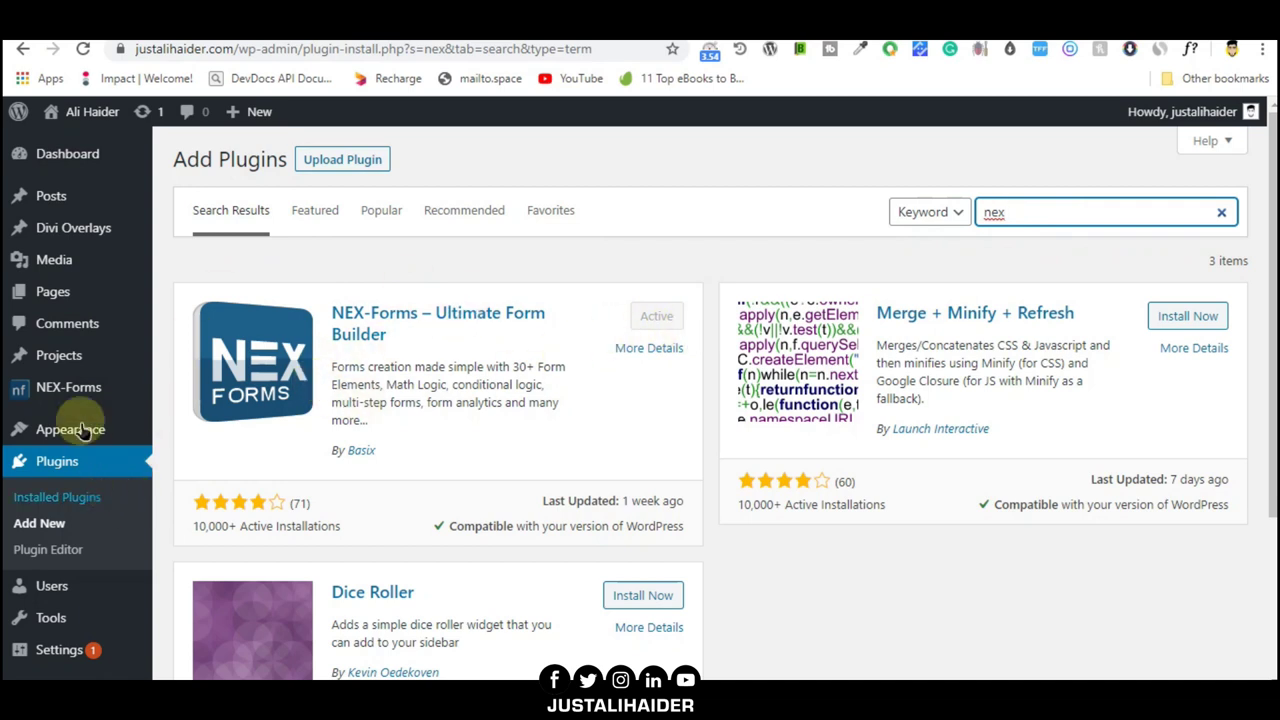
pyautogui.moveTo(50, 388)
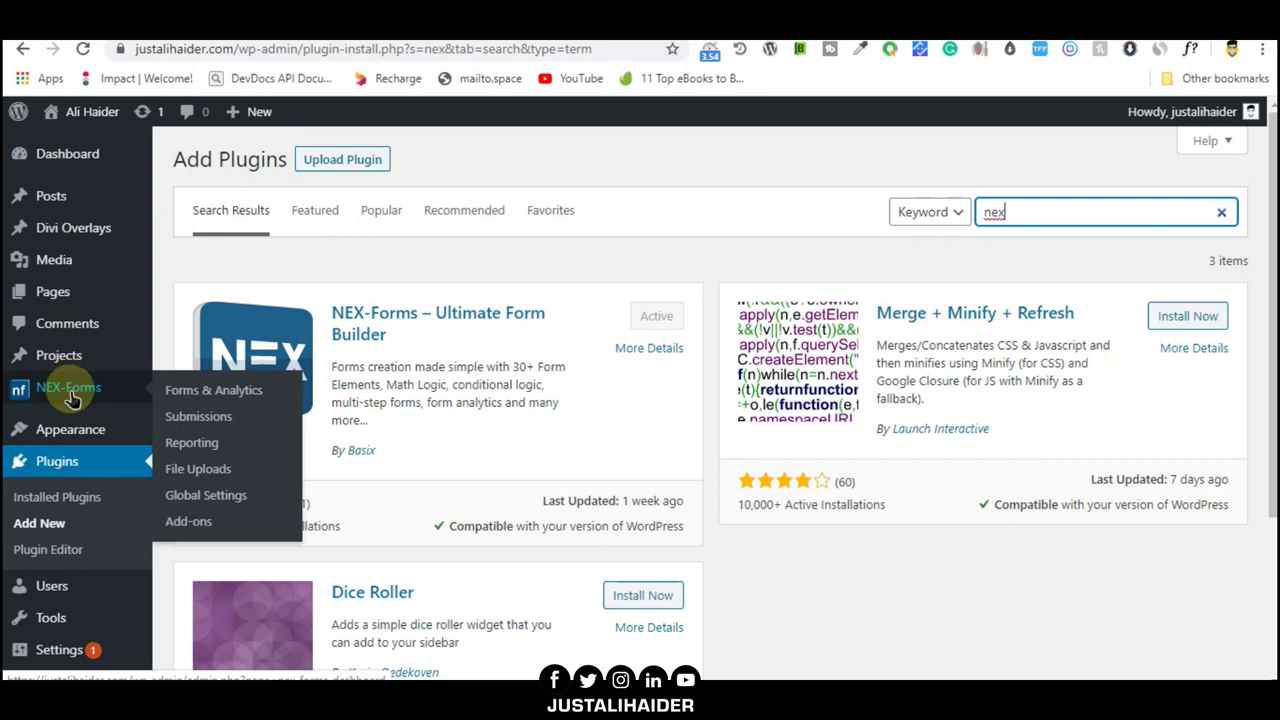
pyautogui.click(70, 398)
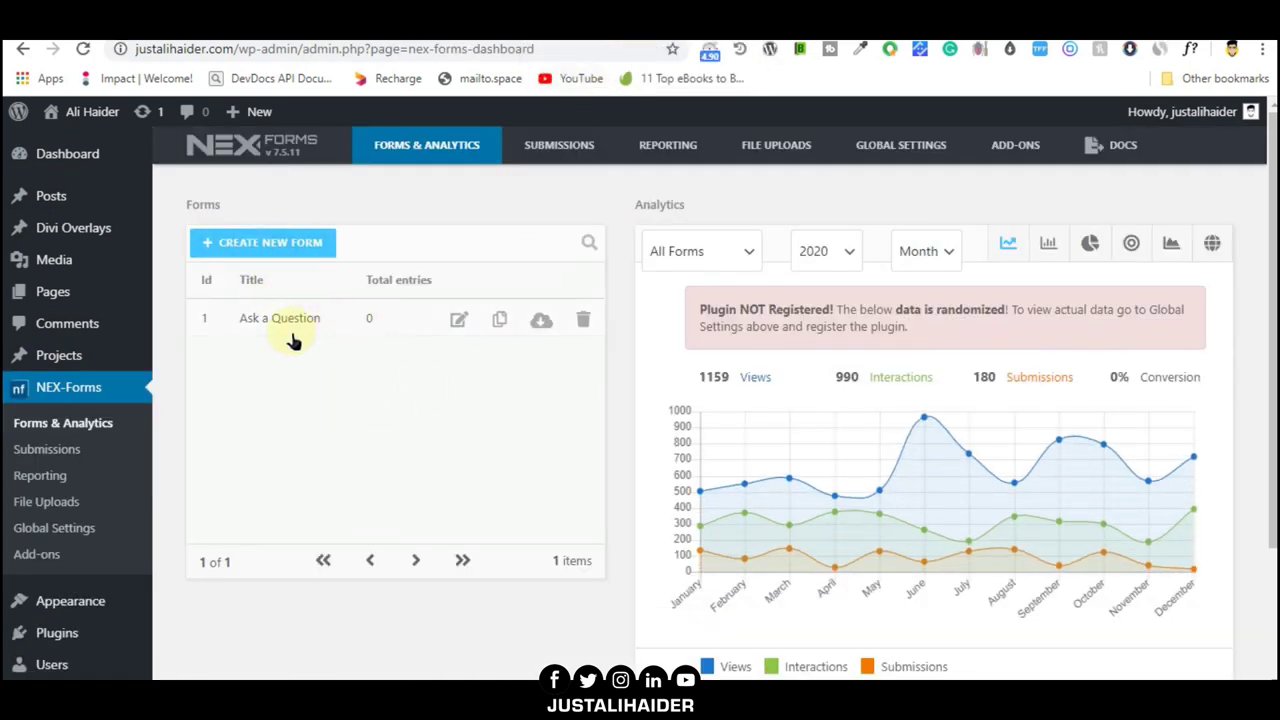
# Step: Create a new blank NEX-Forms form titled 'Contact Forms'
pyautogui.click(309, 250)
pyautogui.click(400, 300)
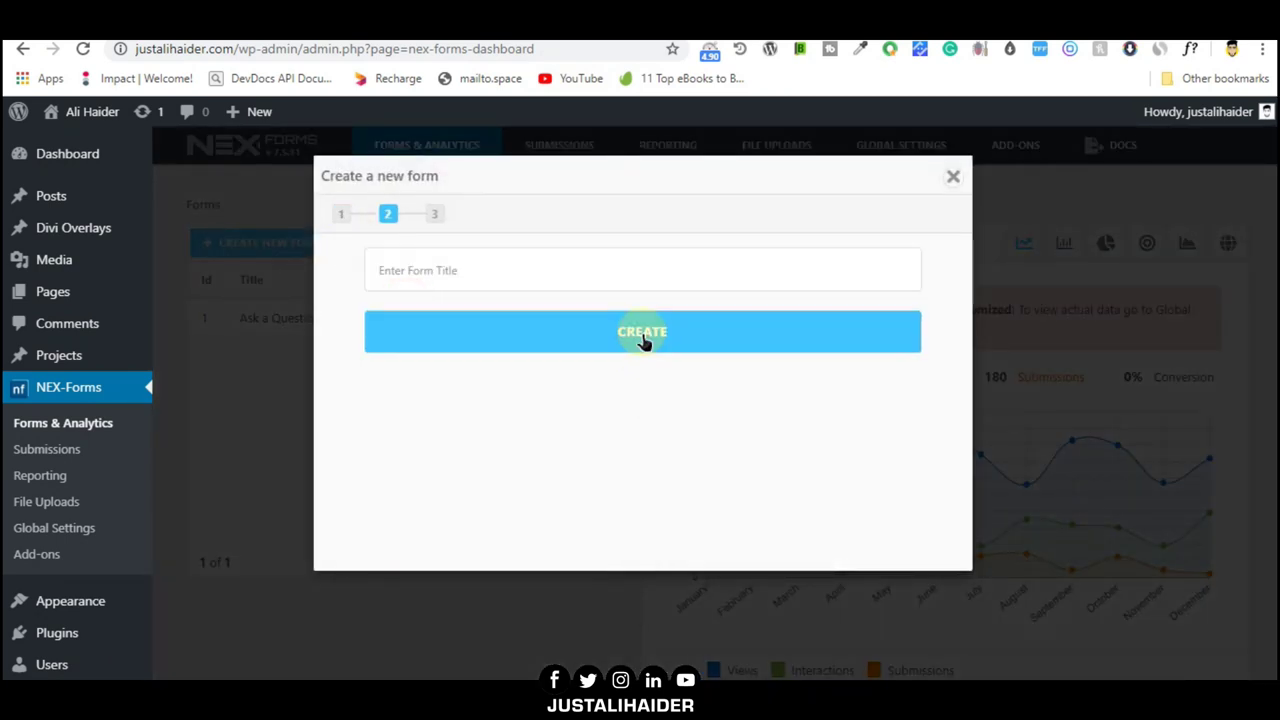
pyautogui.click(416, 260)
pyautogui.write('Conta')
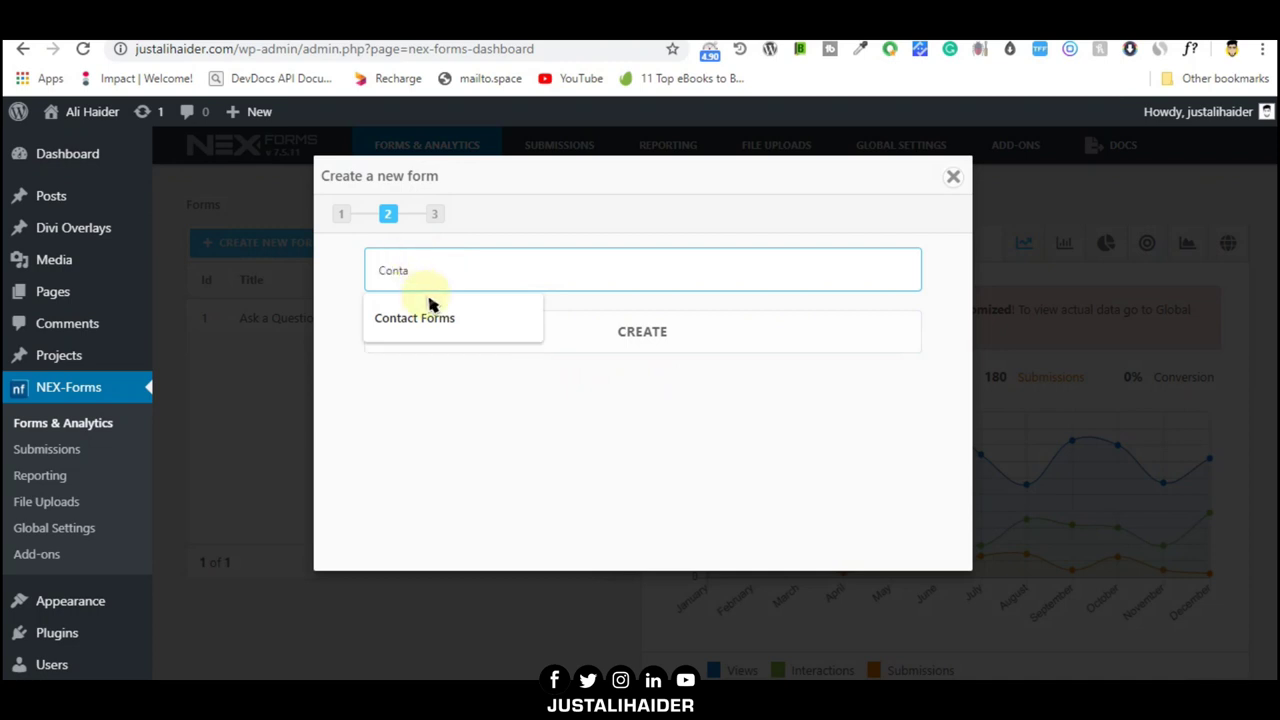
pyautogui.click(423, 317)
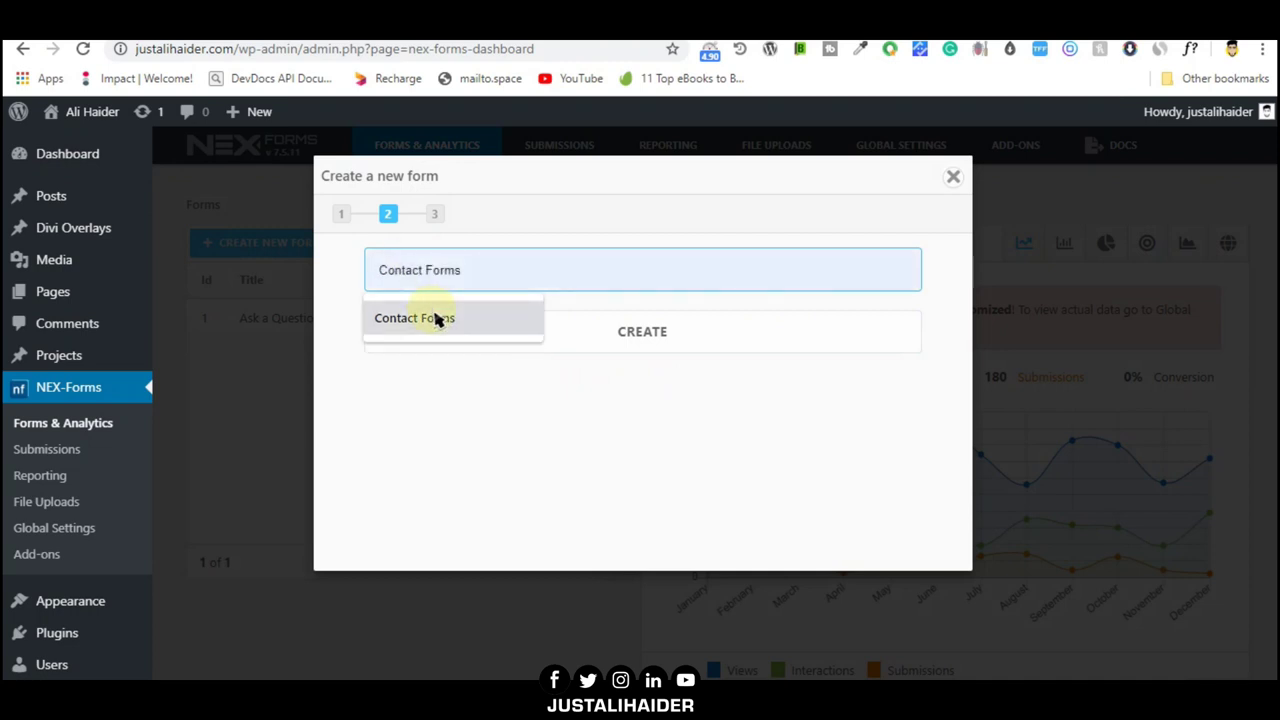
pyautogui.click(659, 337)
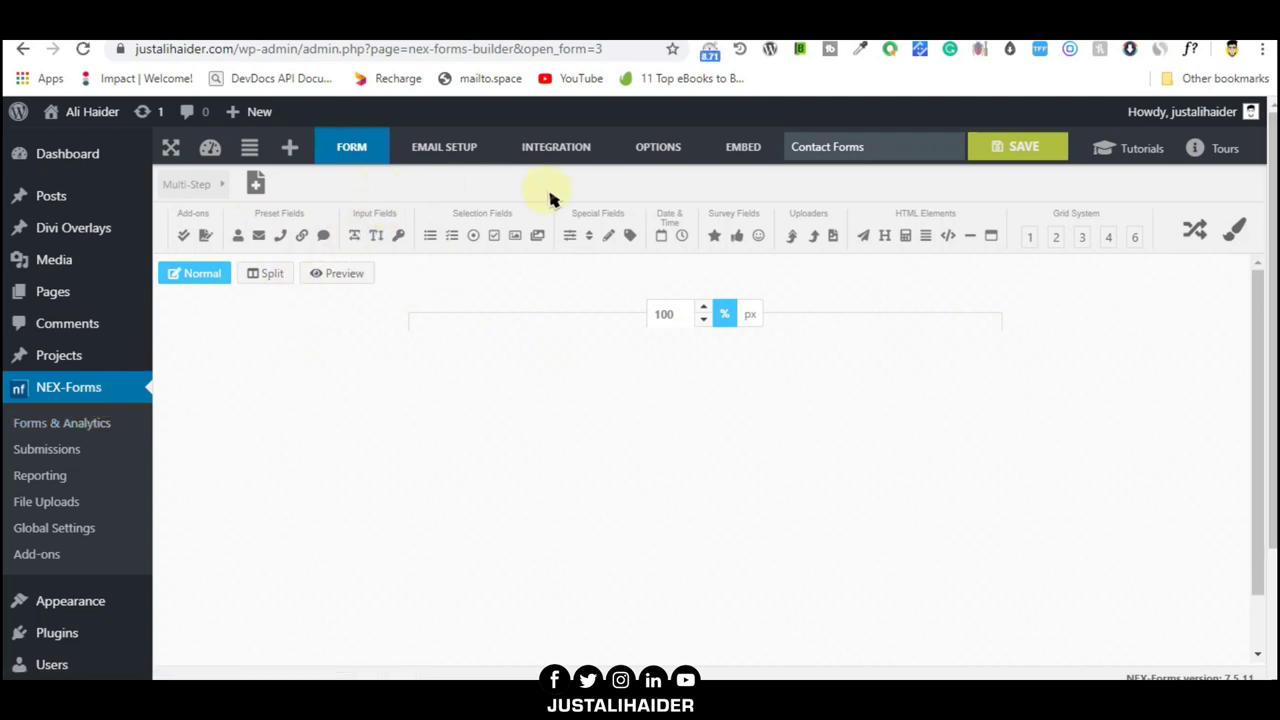
# Step: Verify the Admin Email Alerts recipient is still the Gmail address, leaving it unchanged
pyautogui.click(440, 164)
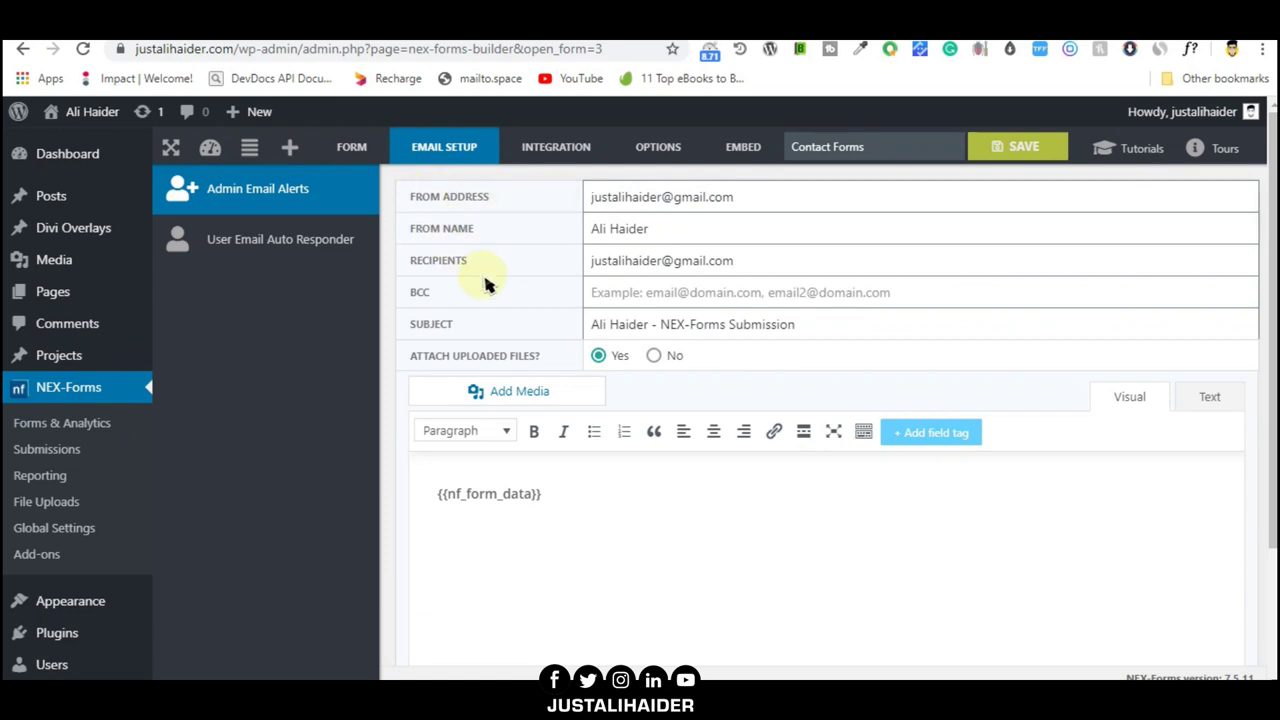
pyautogui.tripleClick(608, 260)
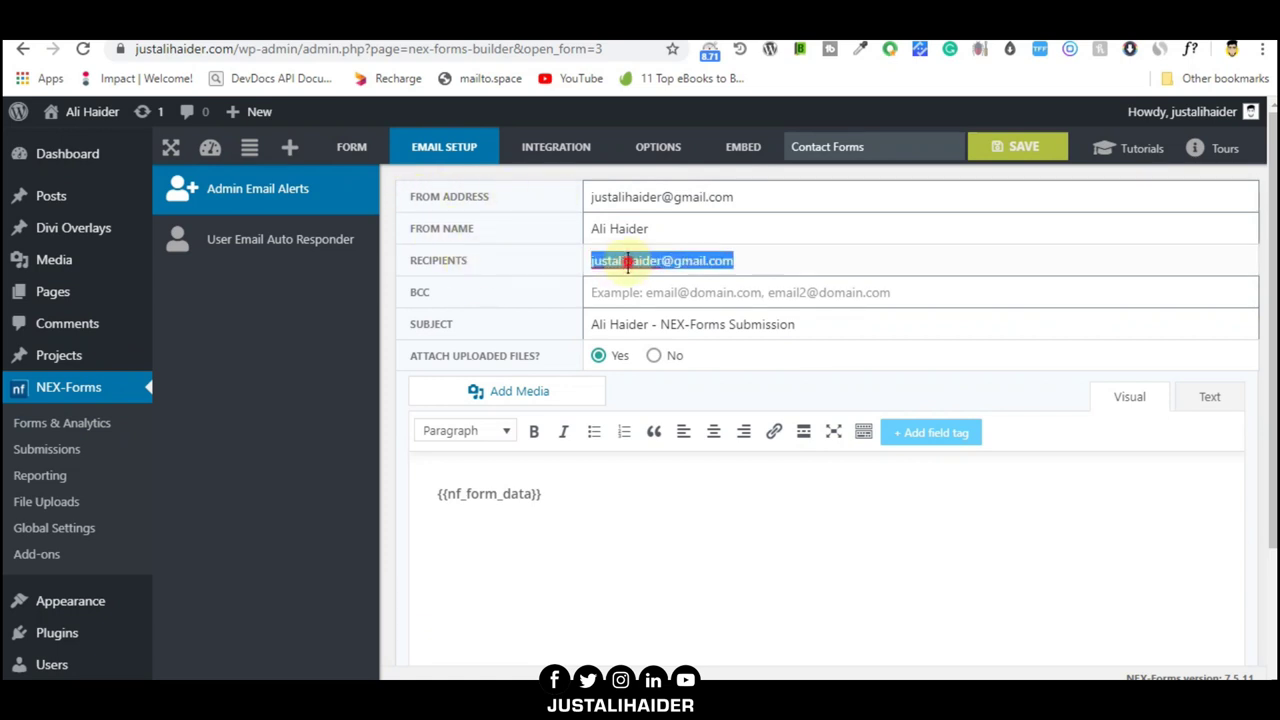
pyautogui.click(755, 263)
pyautogui.moveTo(755, 263); pyautogui.dragTo(591, 263)
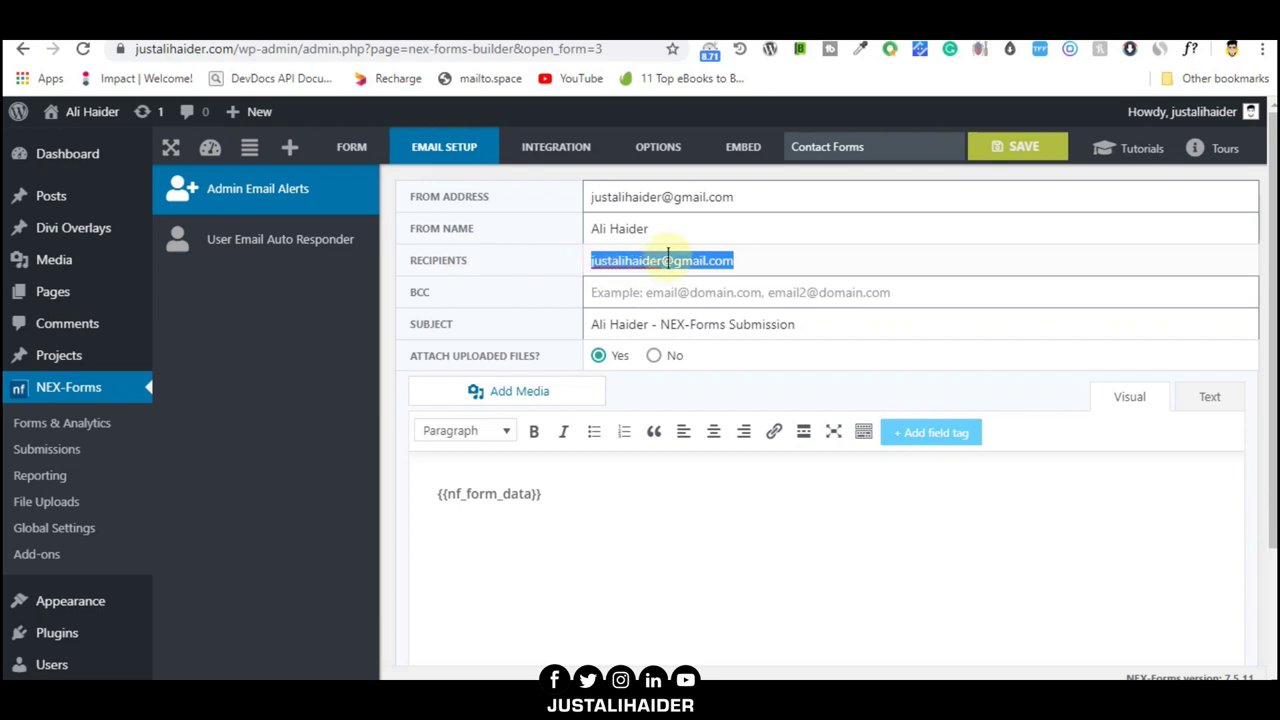
pyautogui.click(786, 251)
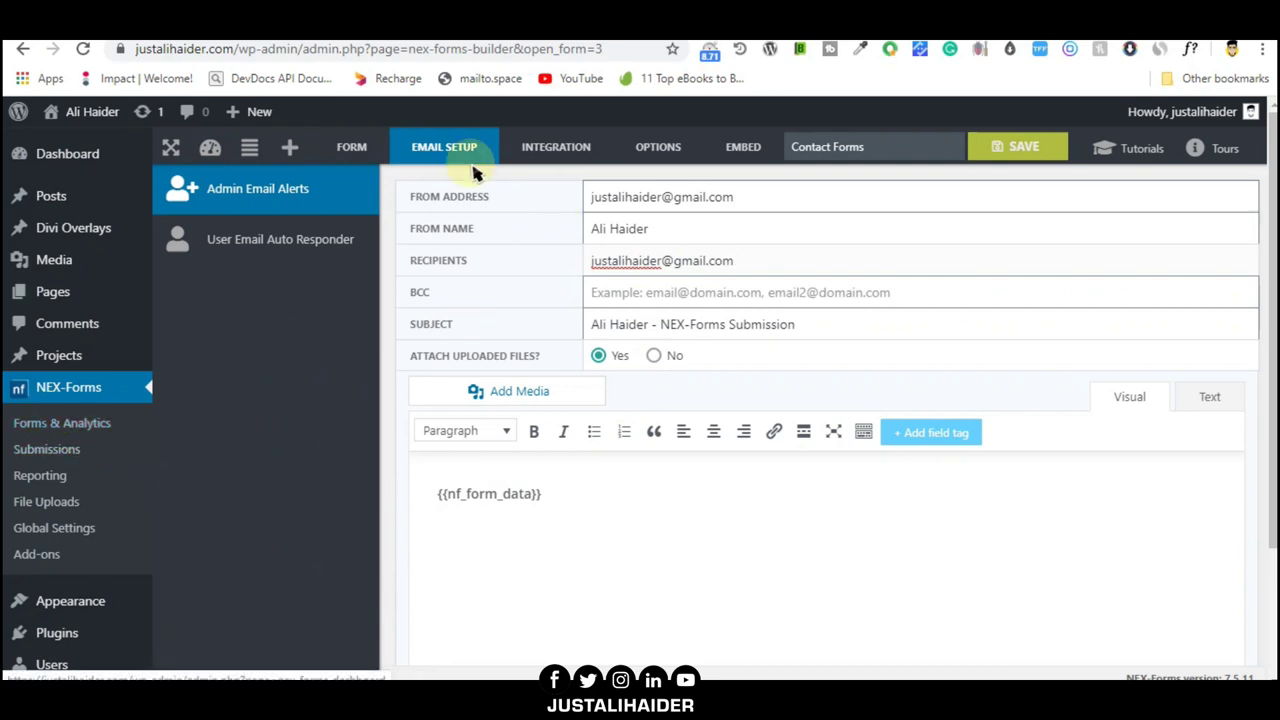
pyautogui.click(355, 148)
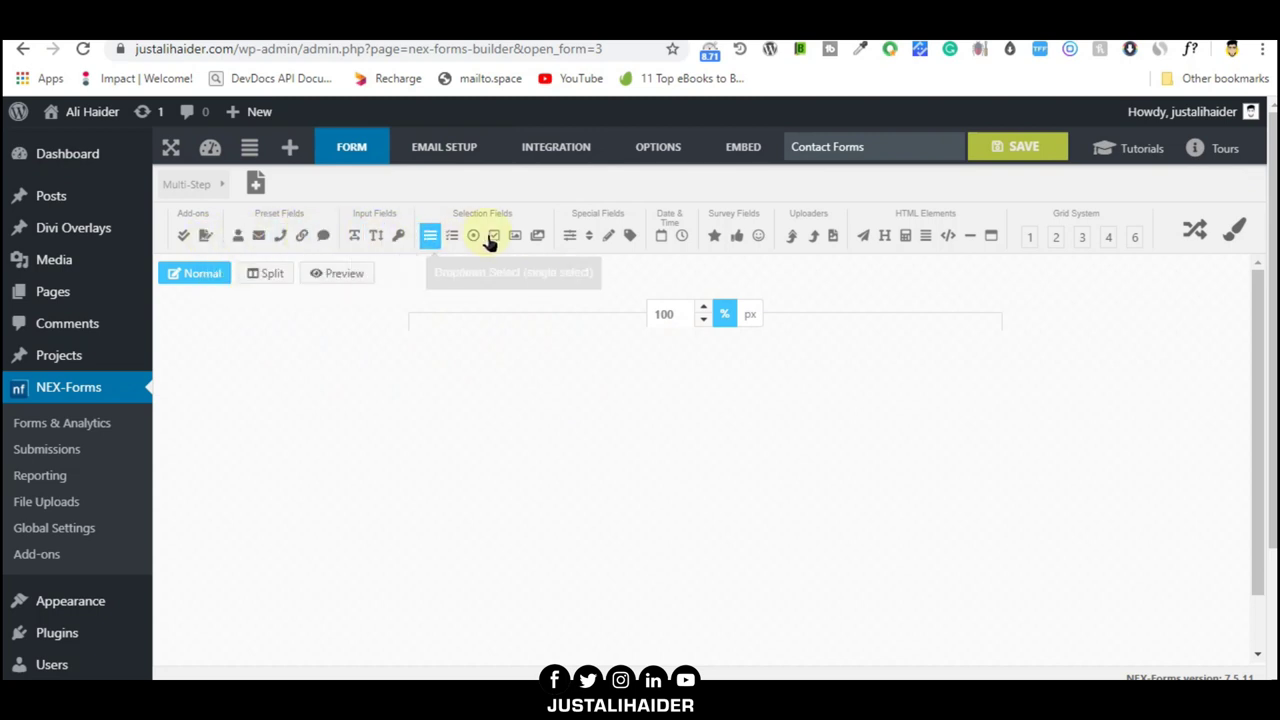
# Step: Add Name, Email, Phone Number and Query preset fields to the form canvas
pyautogui.click(238, 240)
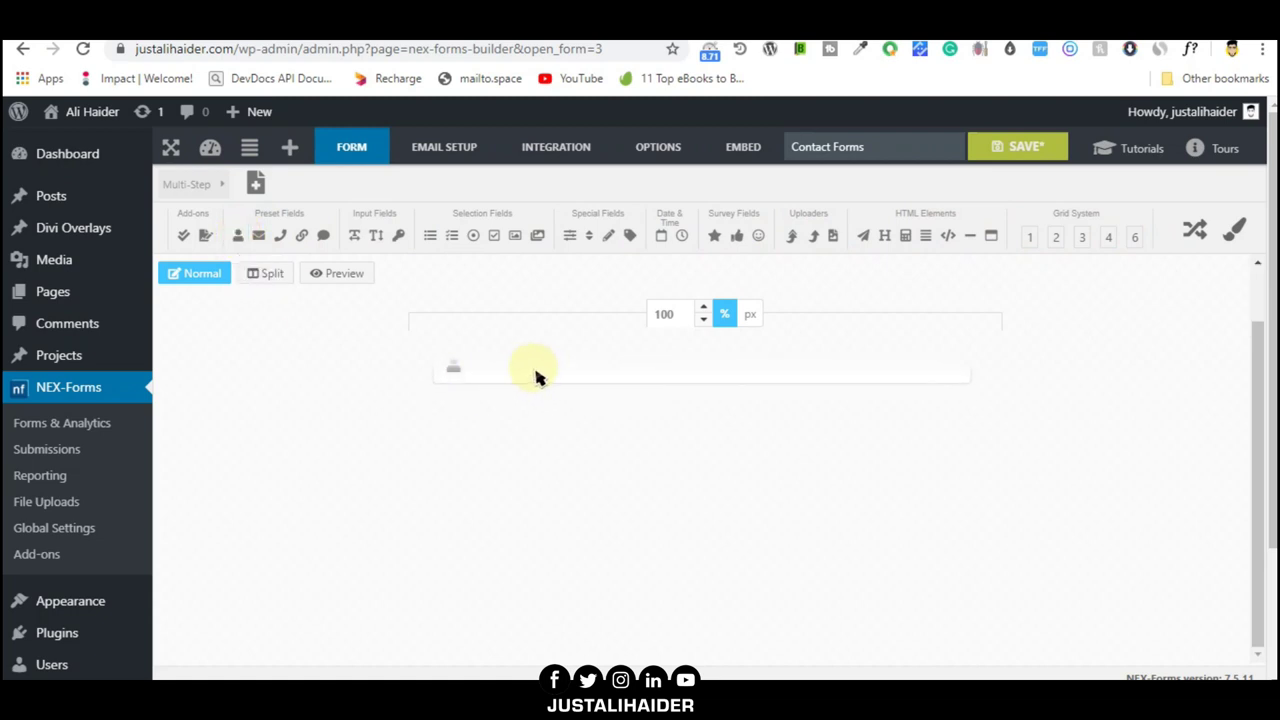
pyautogui.click(260, 238)
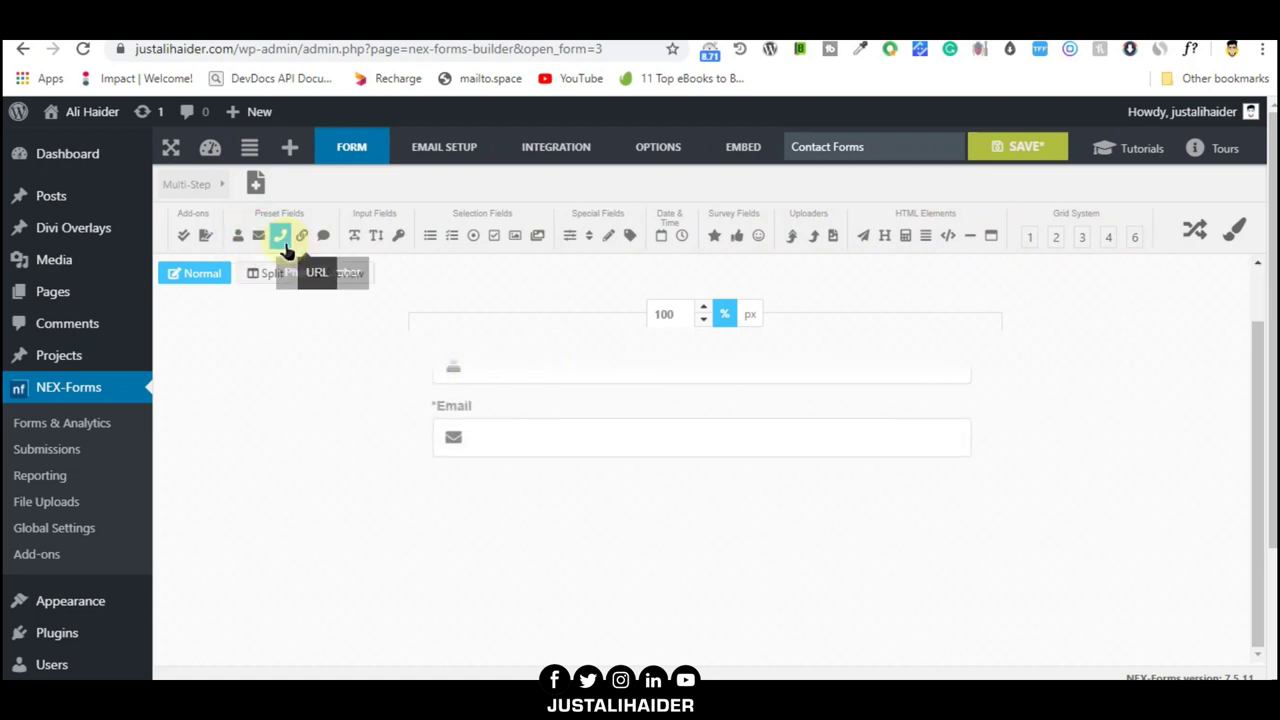
pyautogui.click(281, 237)
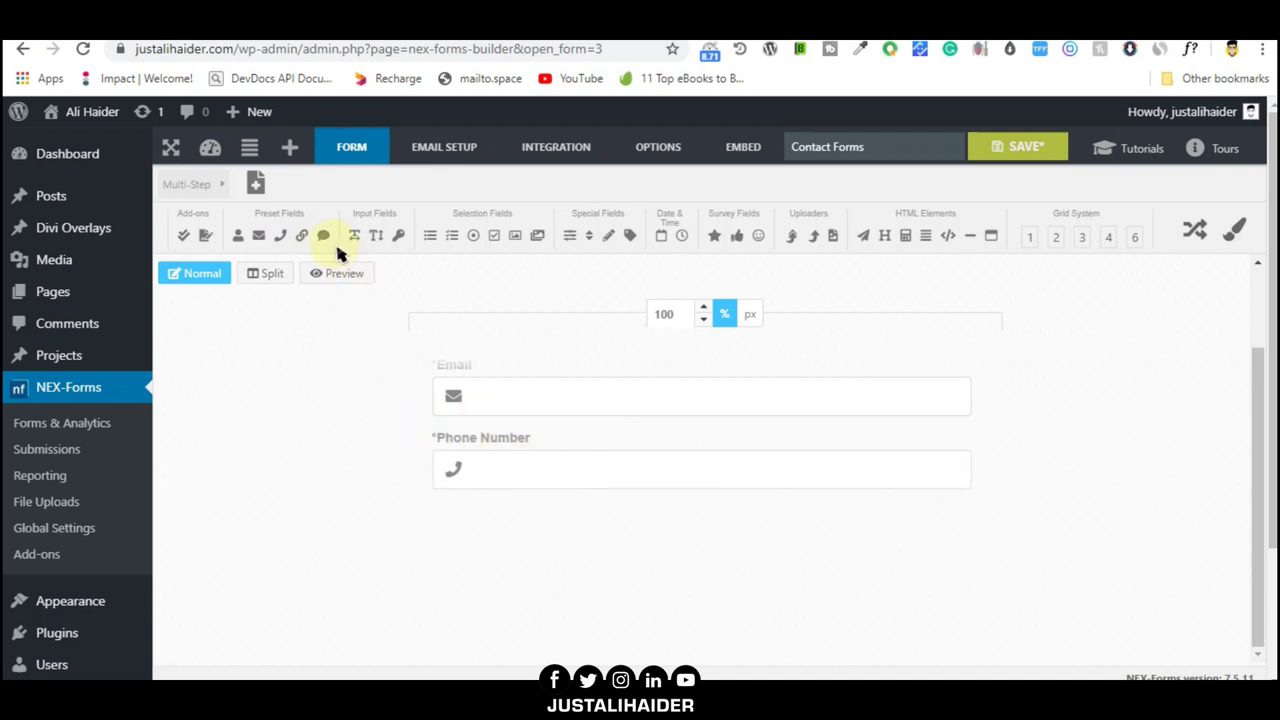
pyautogui.click(327, 240)
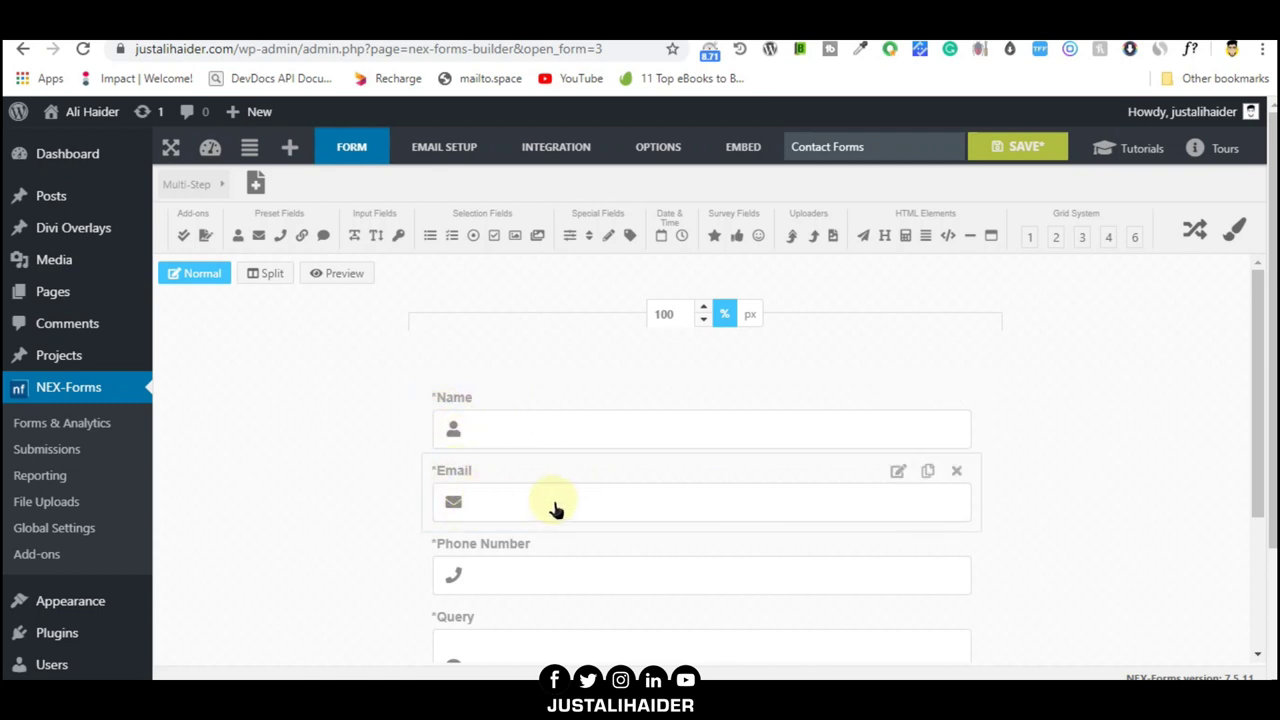
pyautogui.scroll(-2, 520, 480)
pyautogui.scroll(1, 540, 508)
pyautogui.scroll(1, 504, 517)
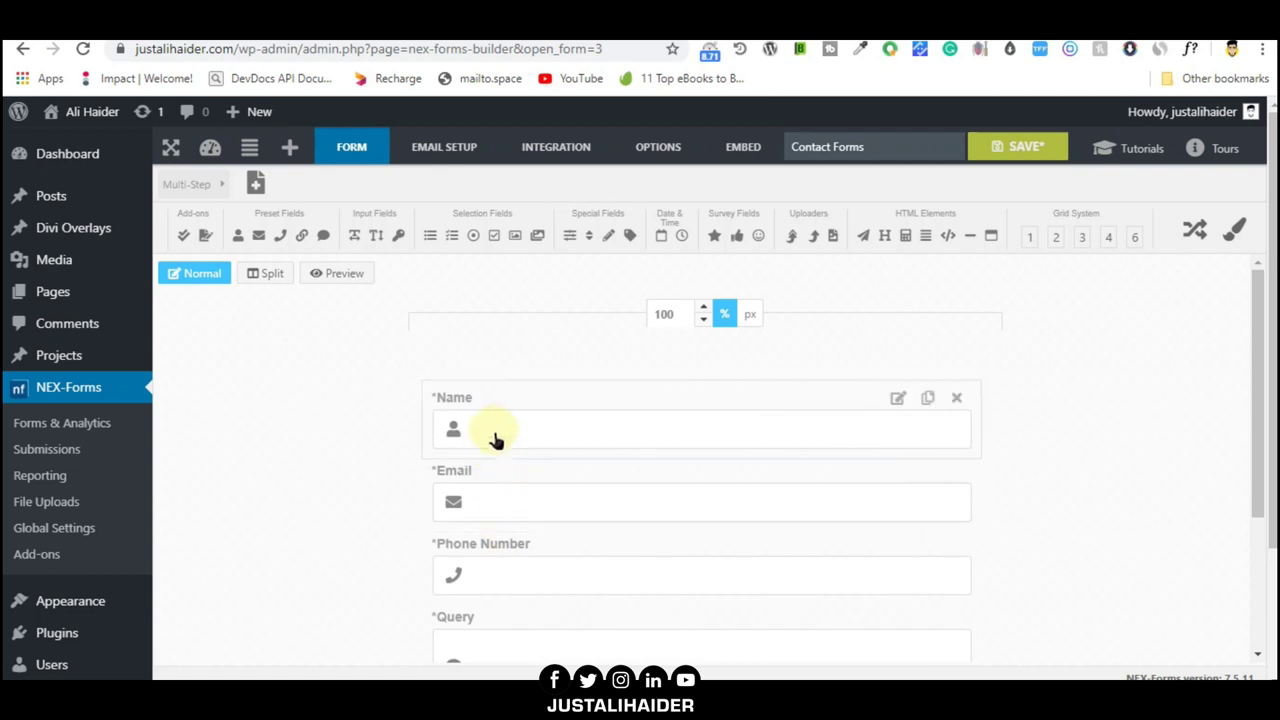
pyautogui.click(500, 431)
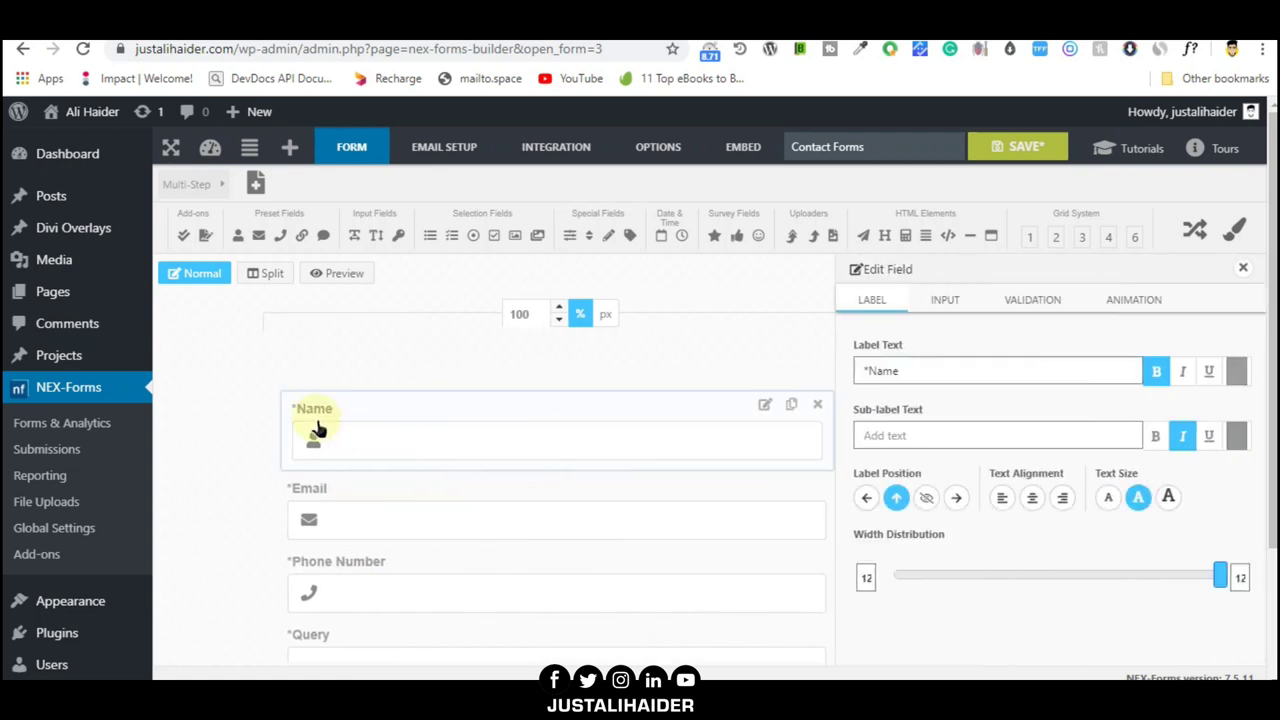
# Step: Relabel the Name field 'Your Name' and give it an example-name placeholder
pyautogui.tripleClick(931, 374)
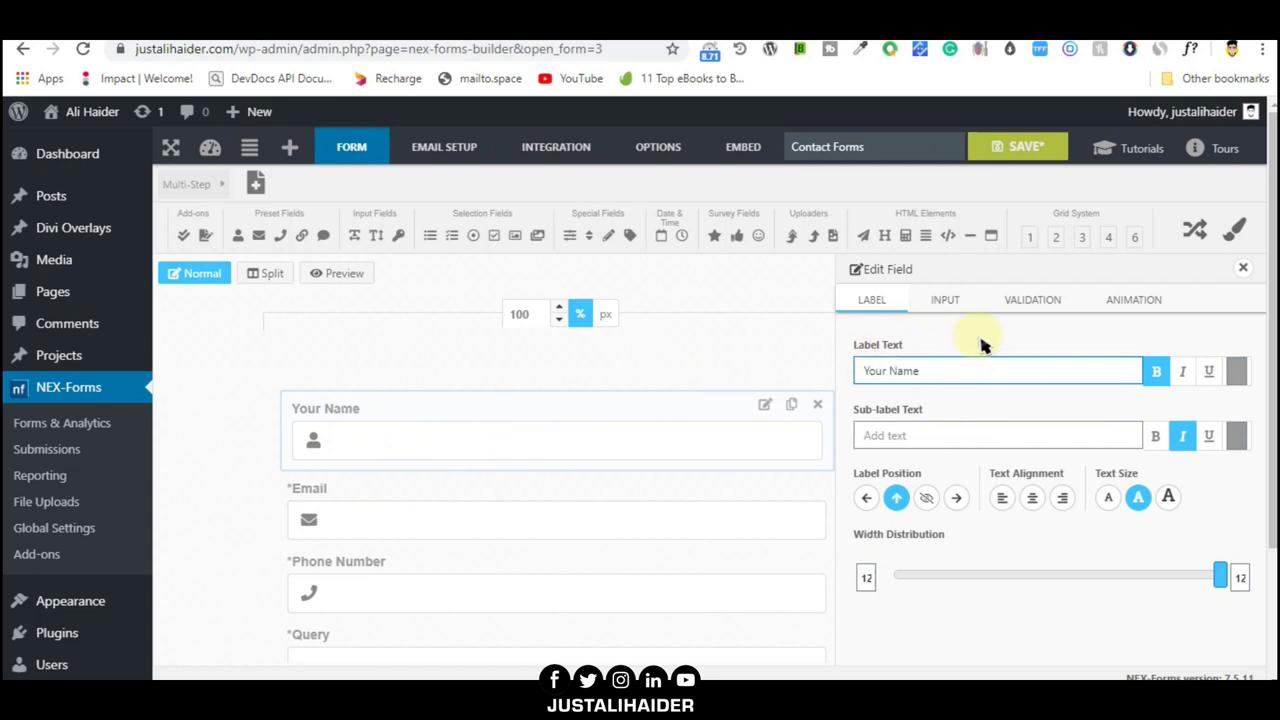
pyautogui.click(955, 300)
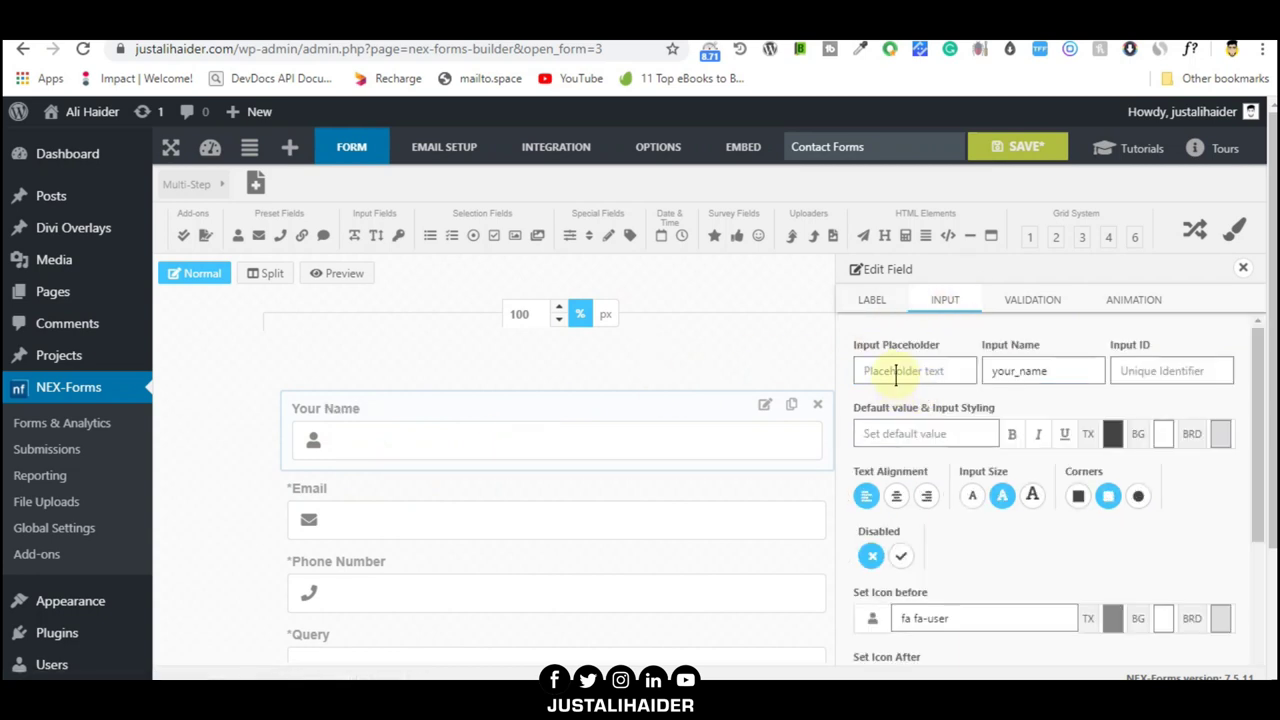
pyautogui.click(896, 372)
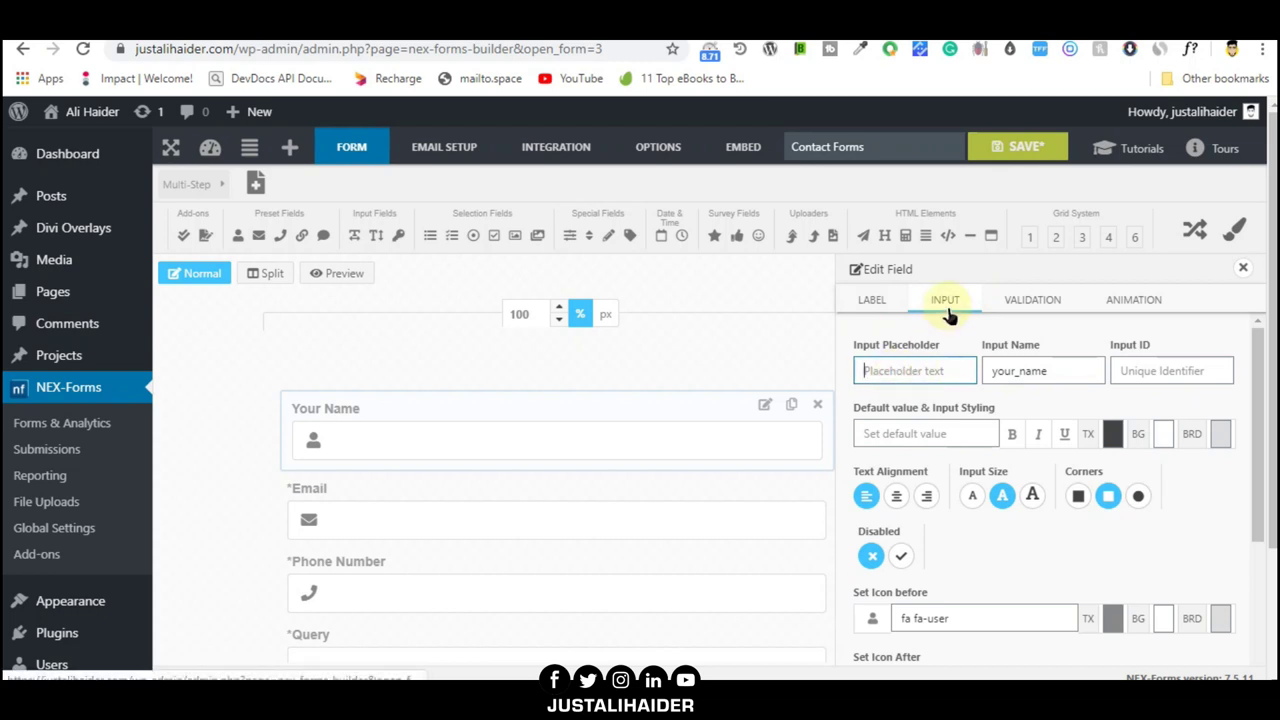
pyautogui.click(892, 374)
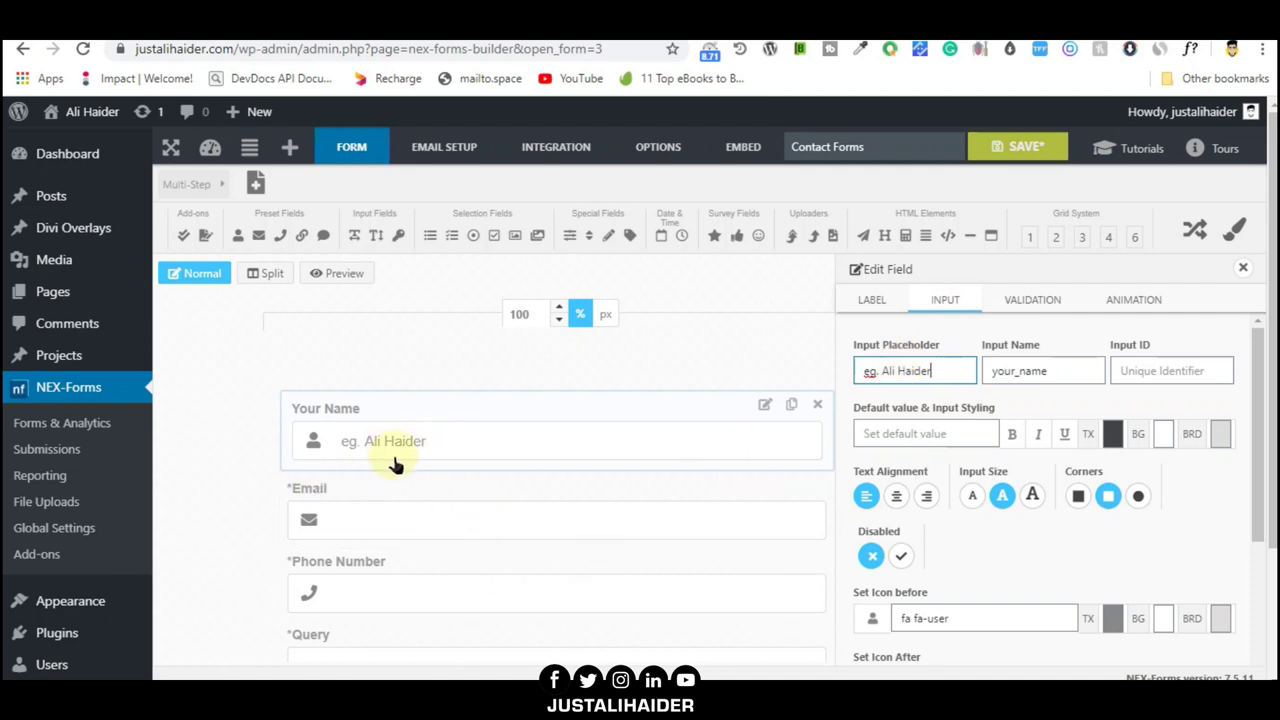
pyautogui.scroll(-1, 1013, 505)
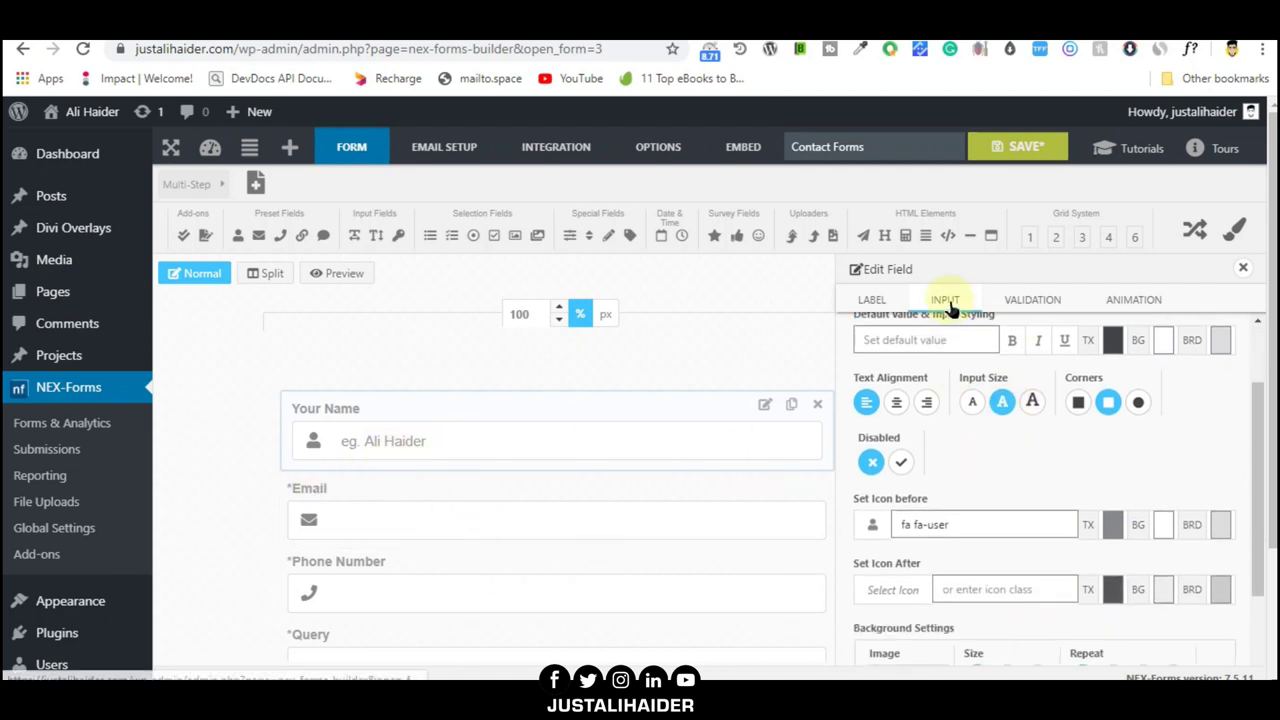
pyautogui.scroll(-1, 910, 520)
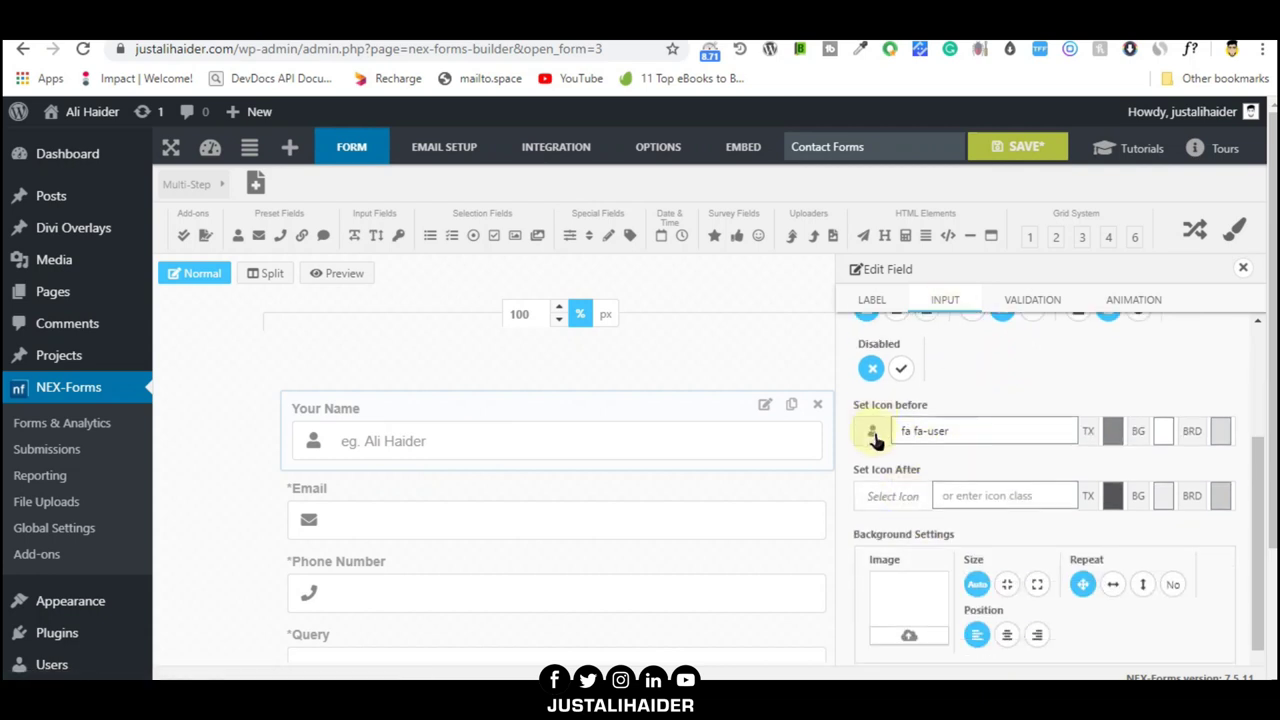
# Step: Browse the icon choices but keep the field's fa fa-user icon
pyautogui.click(873, 433)
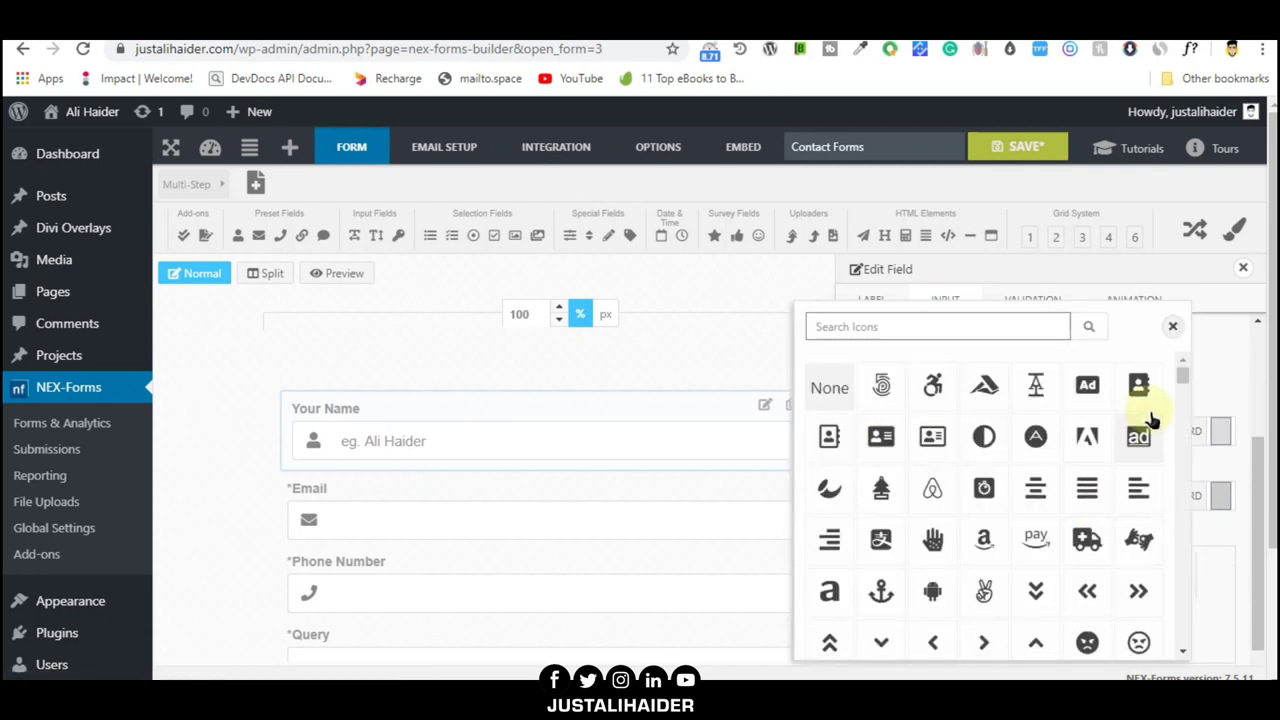
pyautogui.moveTo(1182, 372)
pyautogui.mouseDown()
pyautogui.moveTo(1186, 634)
pyautogui.moveTo(1183, 371)
pyautogui.mouseUp()
pyautogui.click(1171, 325)
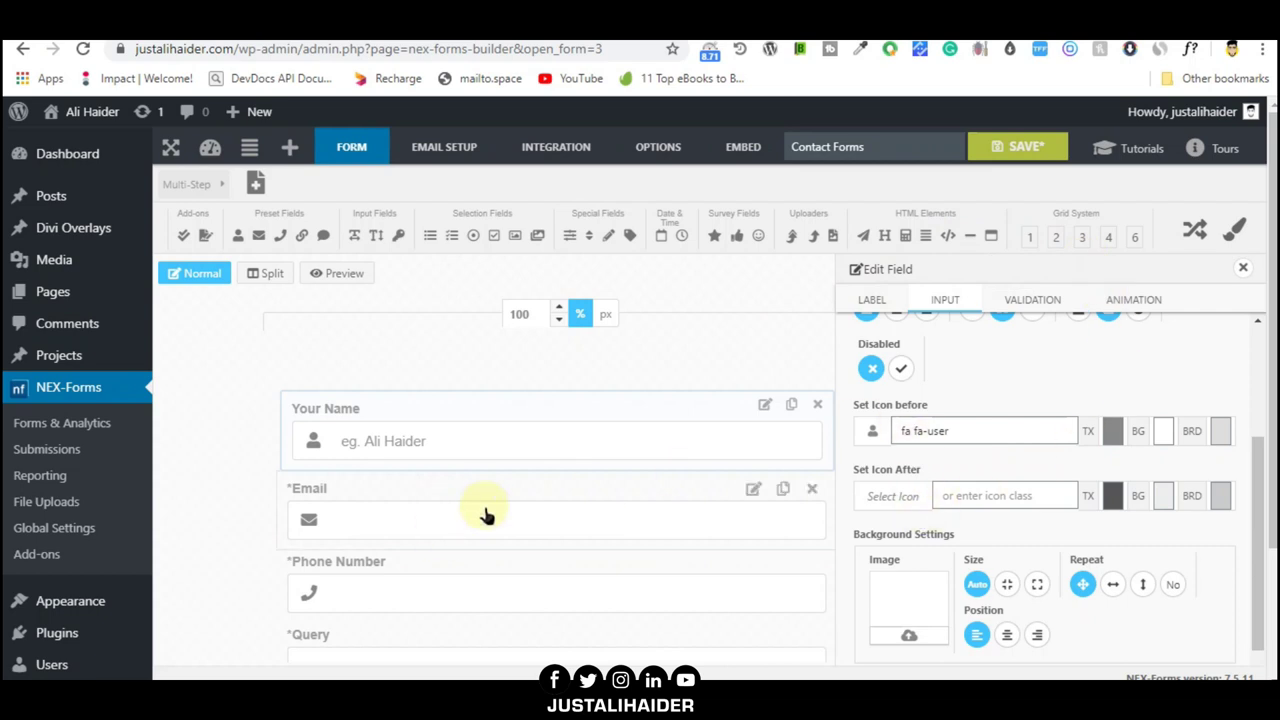
pyautogui.scroll(-4, 486, 514)
pyautogui.scroll(3, 463, 460)
pyautogui.scroll(-4, 427, 440)
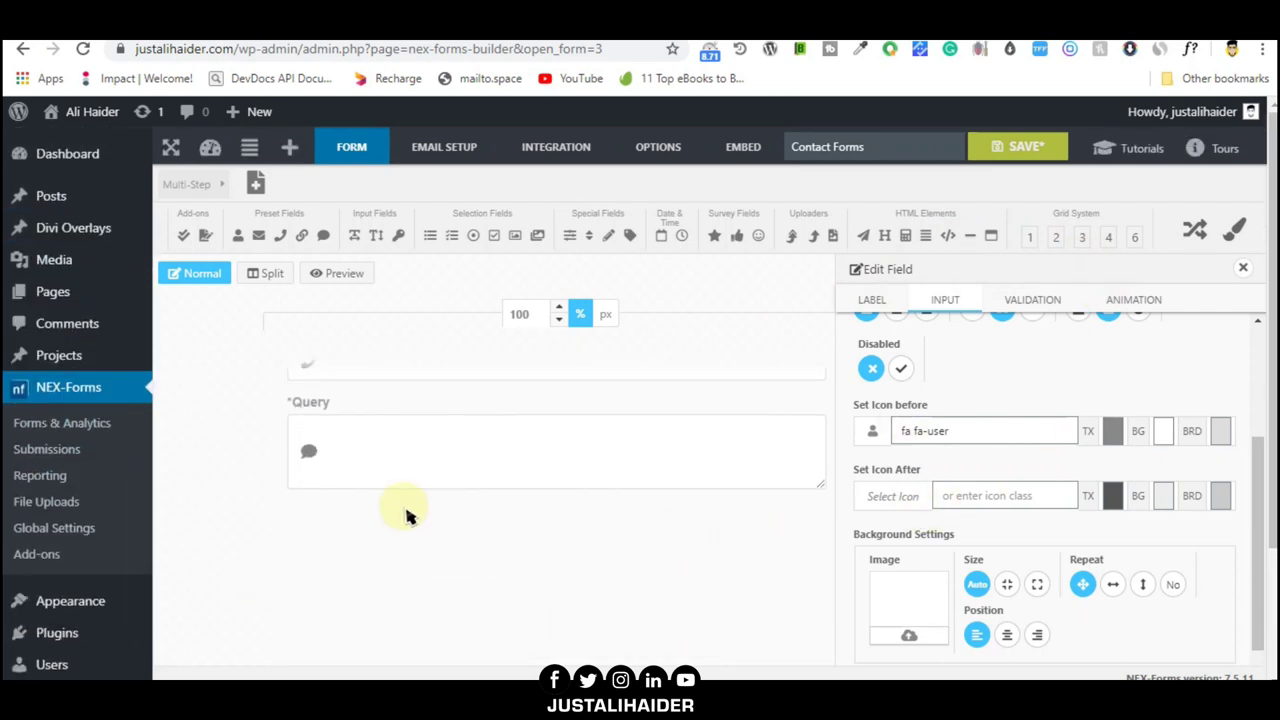
pyautogui.scroll(4, 608, 449)
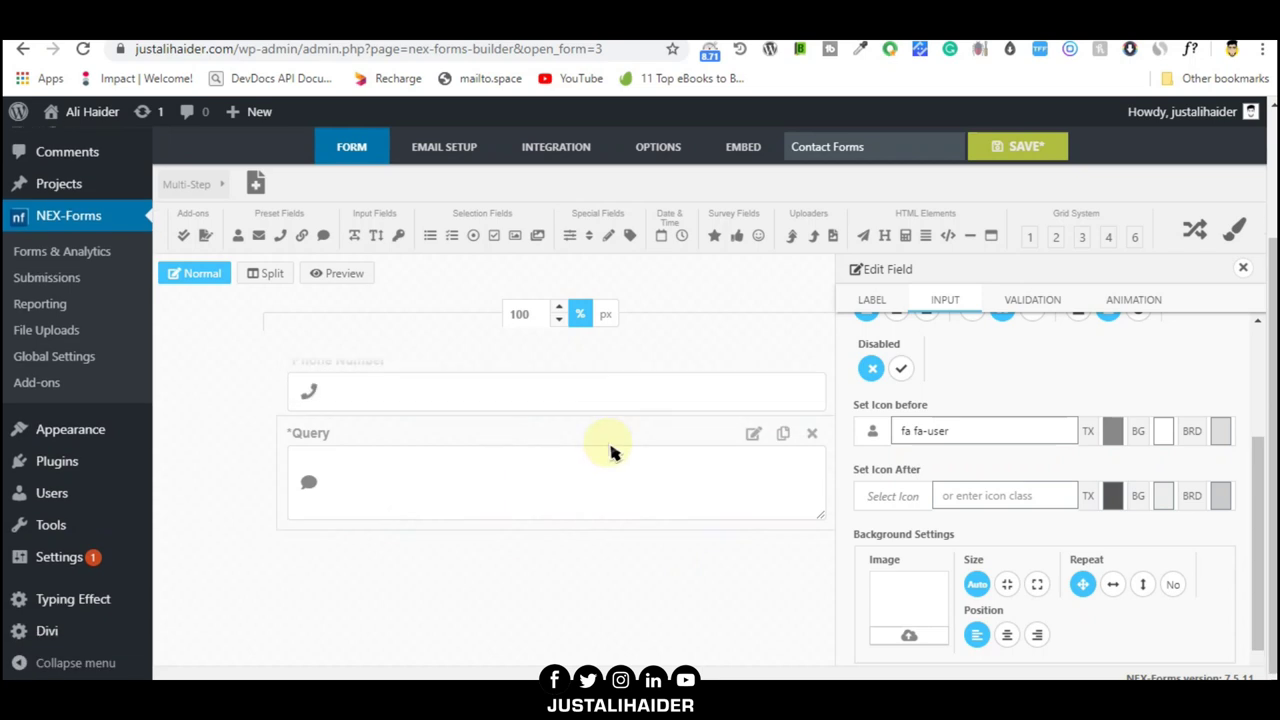
# Step: Set Your Name's validation to Text Only
pyautogui.click(1036, 305)
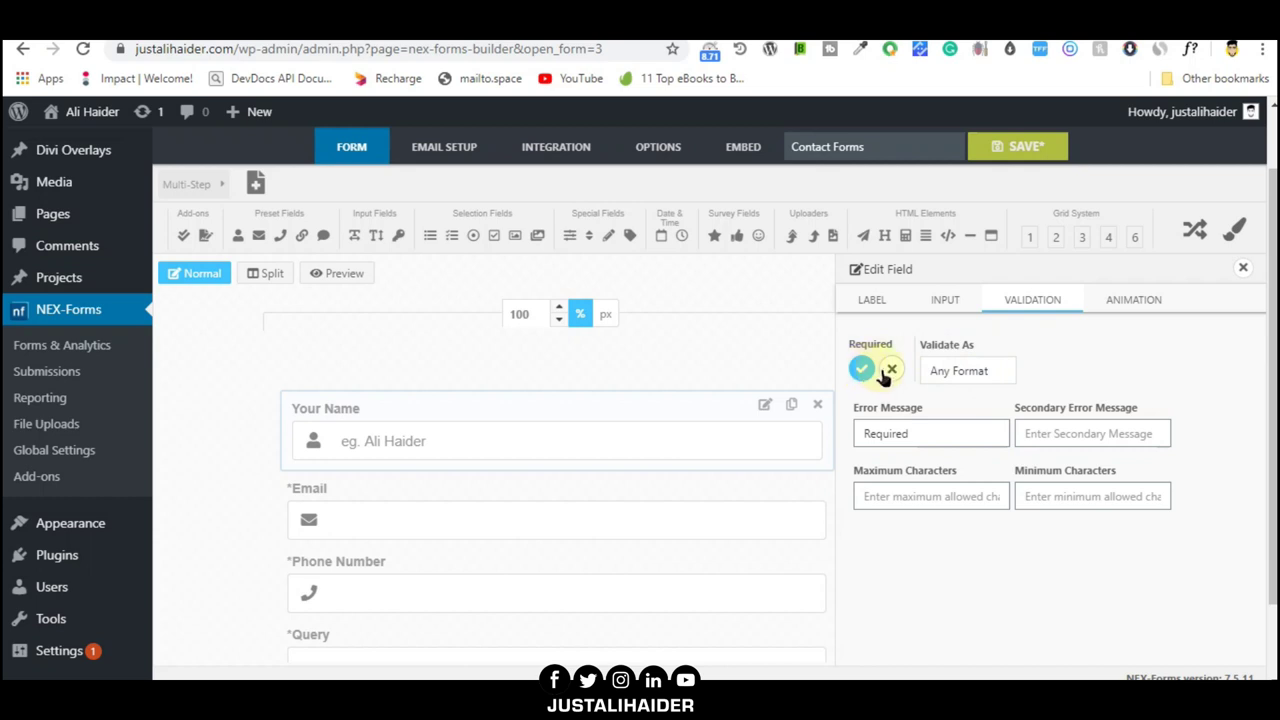
pyautogui.click(975, 372)
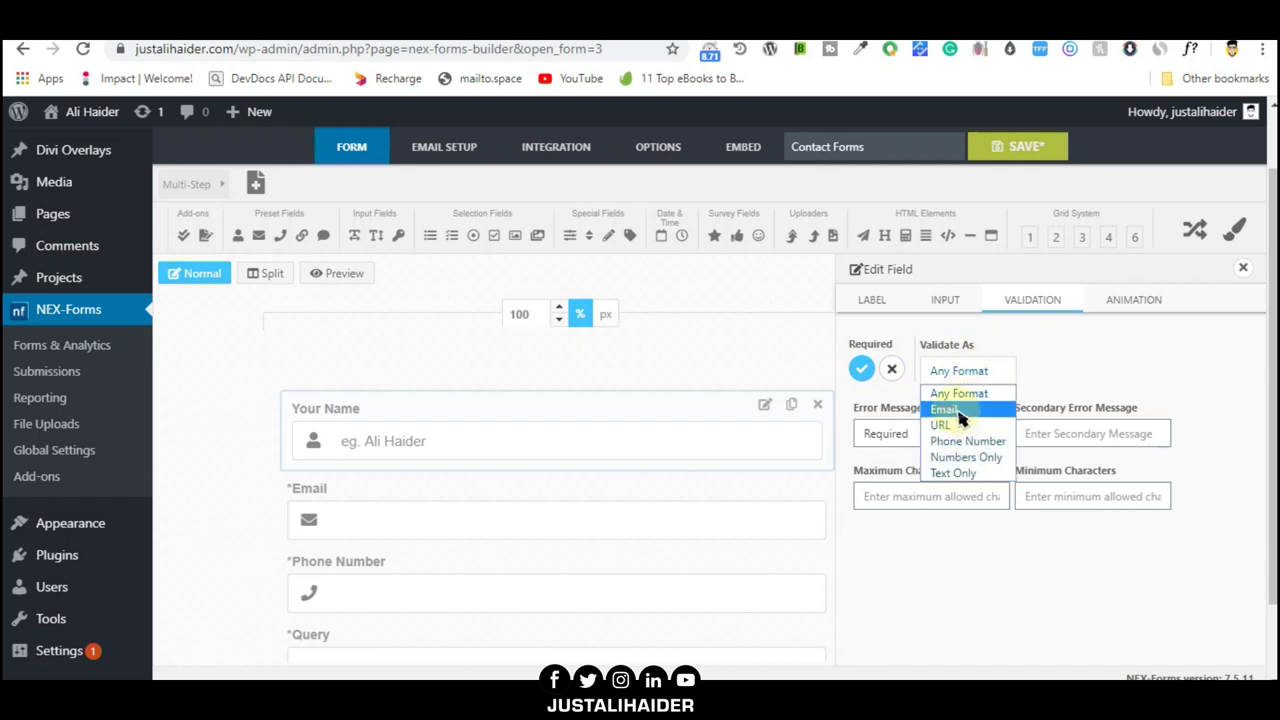
pyautogui.click(1058, 368)
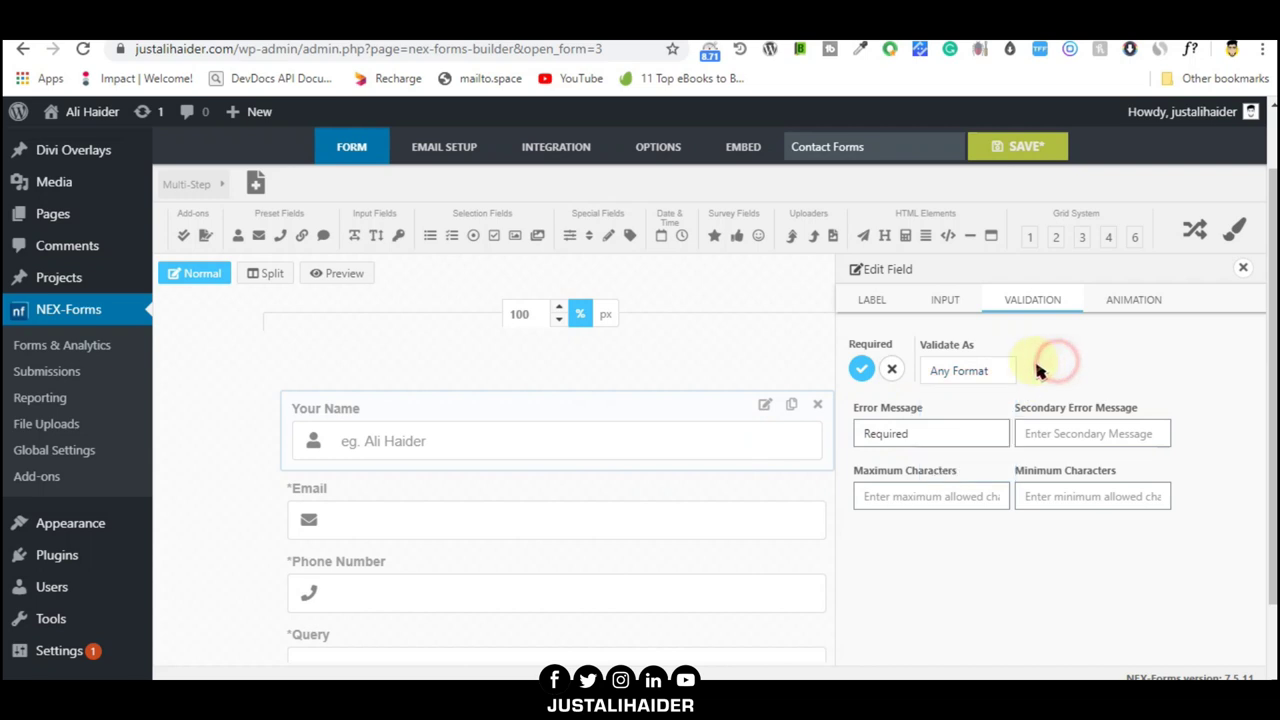
pyautogui.click(971, 371)
pyautogui.click(963, 476)
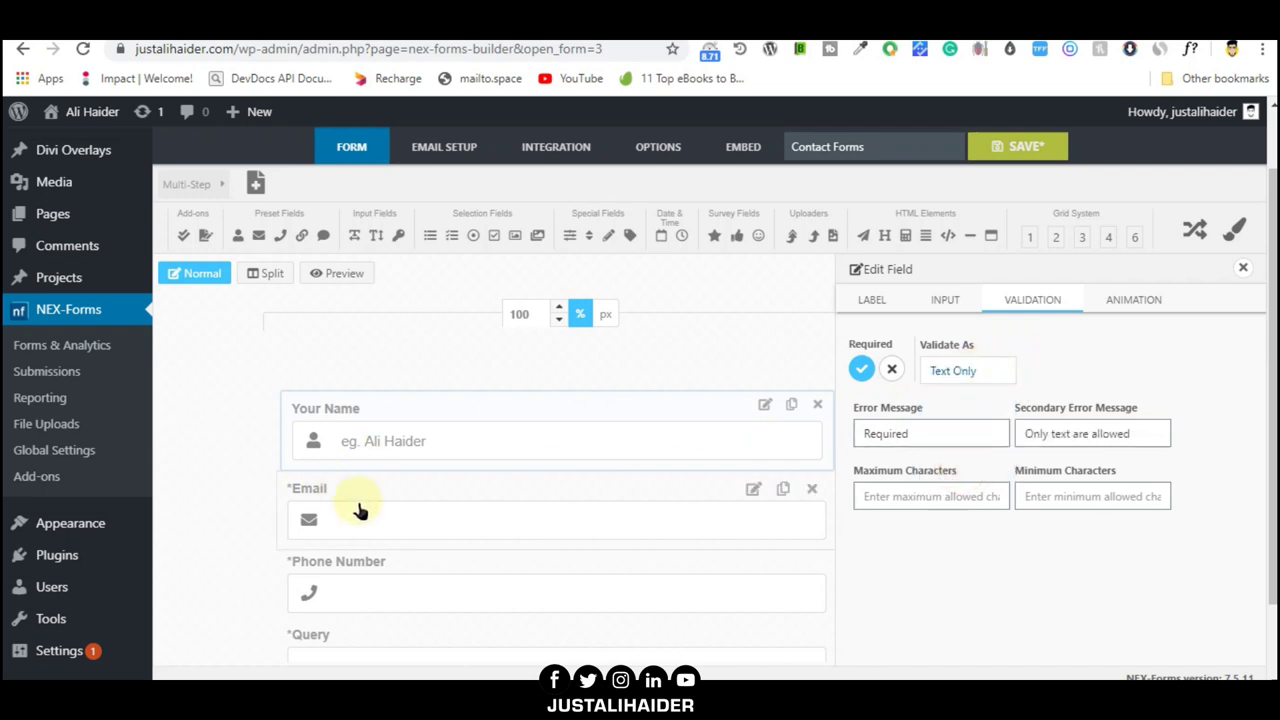
# Step: Keep Email validating as Email and Phone Number required, validated as a phone number
pyautogui.click(378, 527)
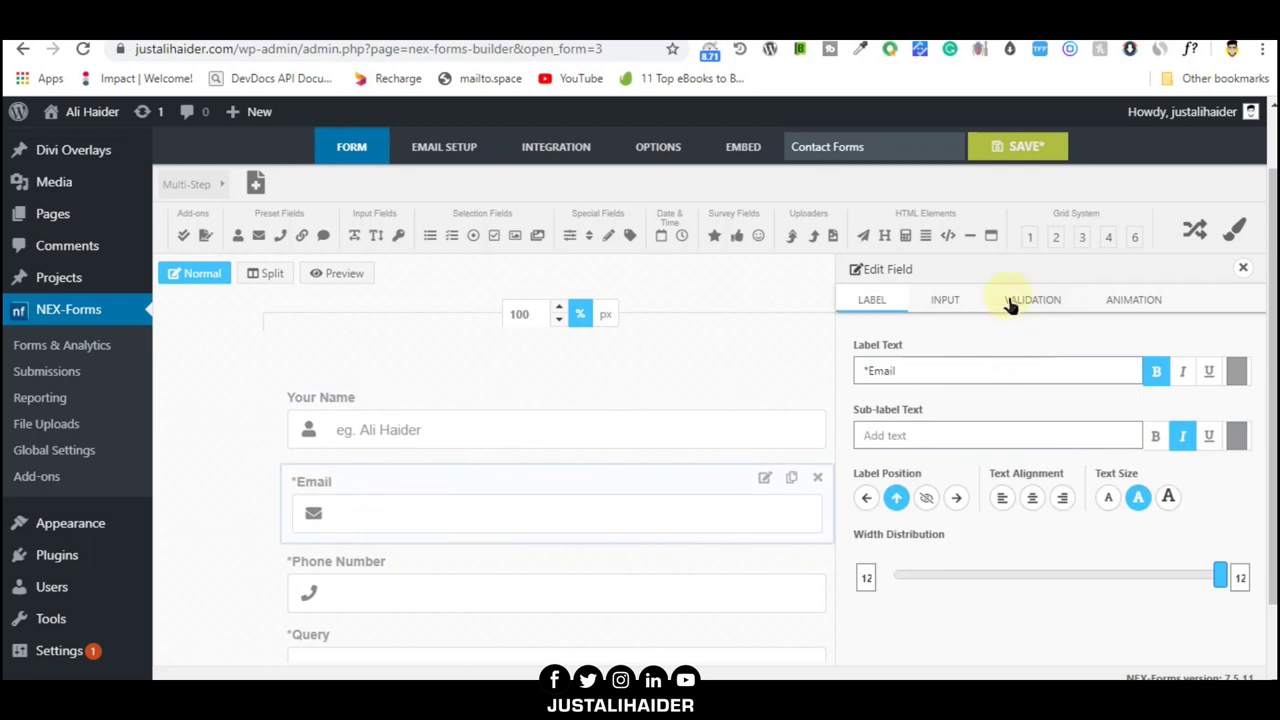
pyautogui.click(1033, 300)
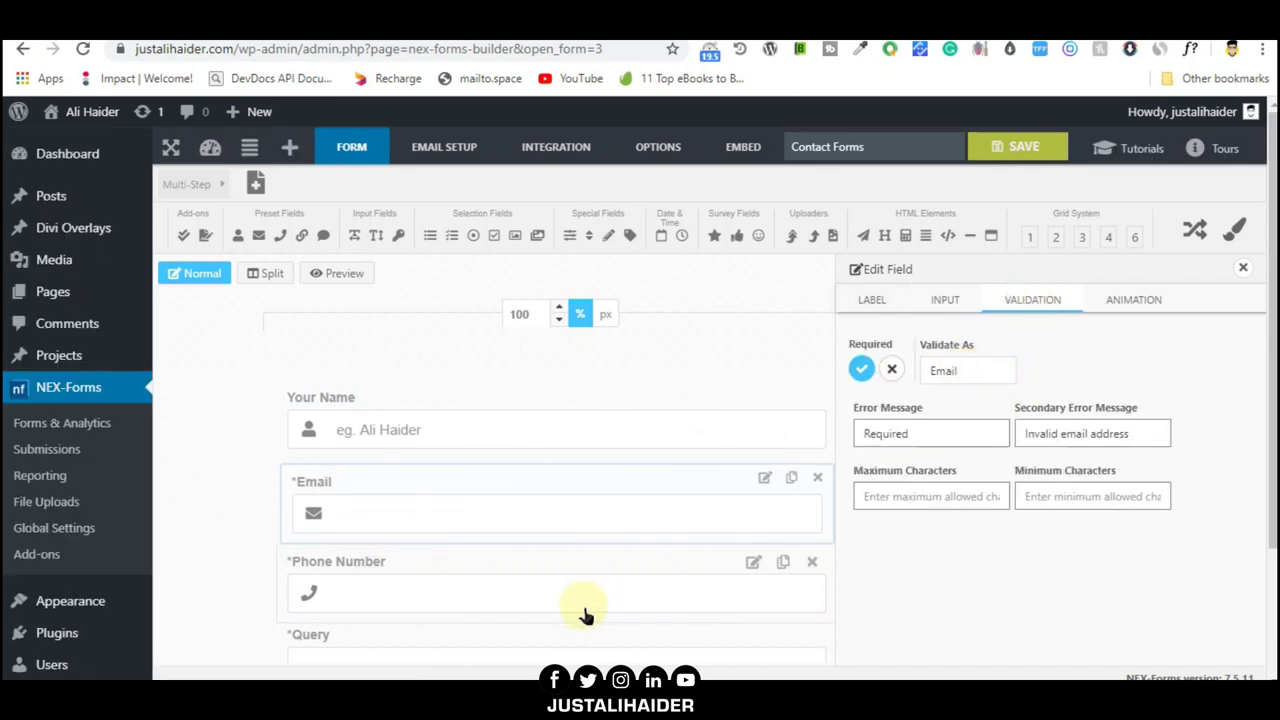
pyautogui.click(527, 598)
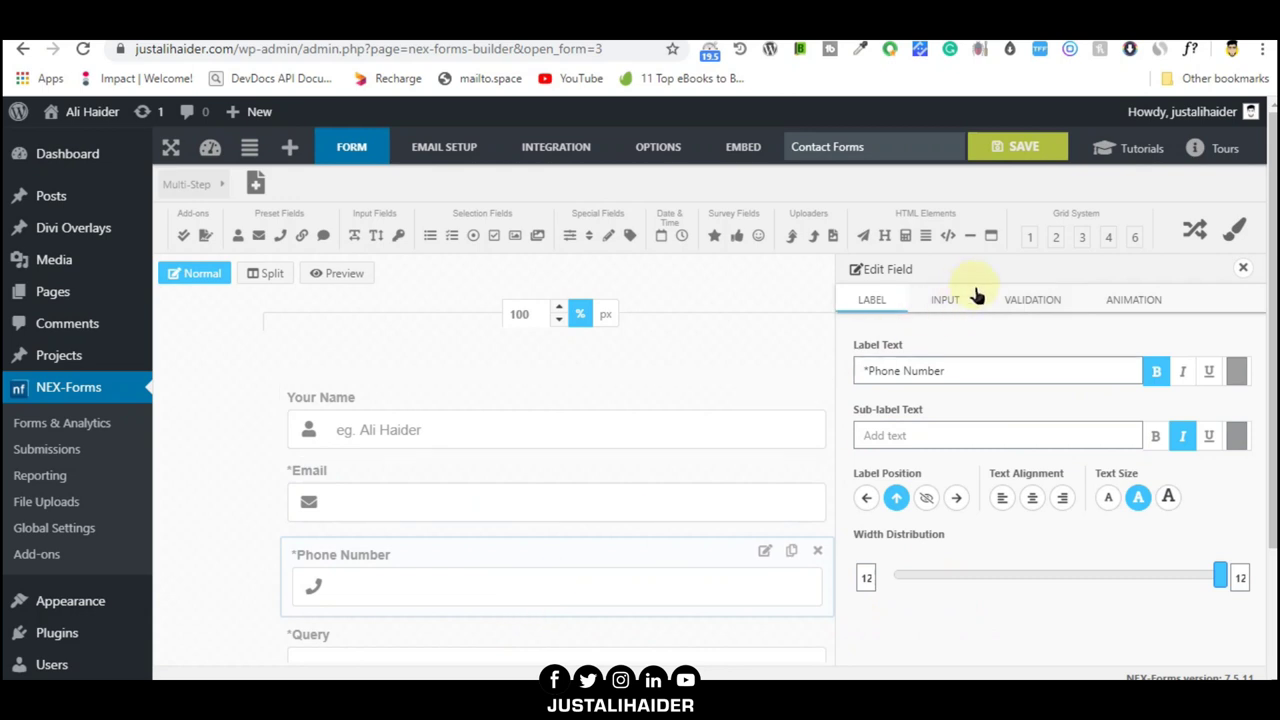
pyautogui.click(1015, 309)
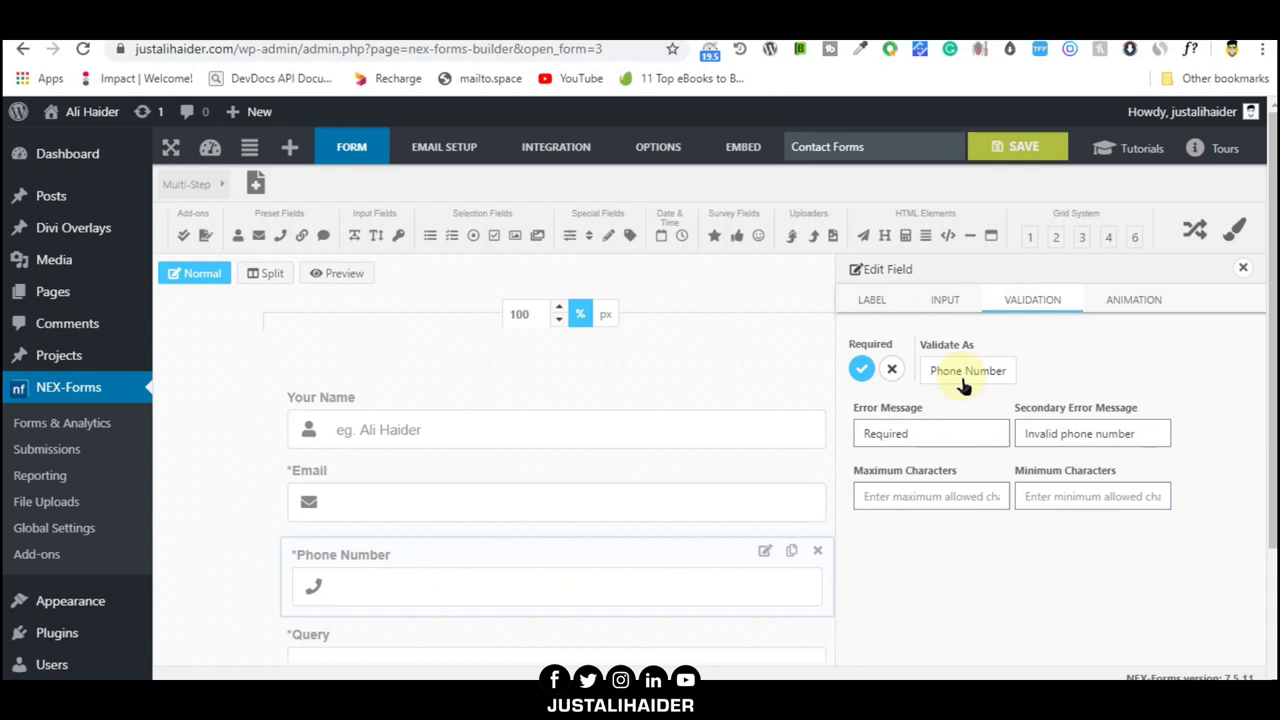
pyautogui.click(855, 371)
pyautogui.scroll(-2, 500, 550)
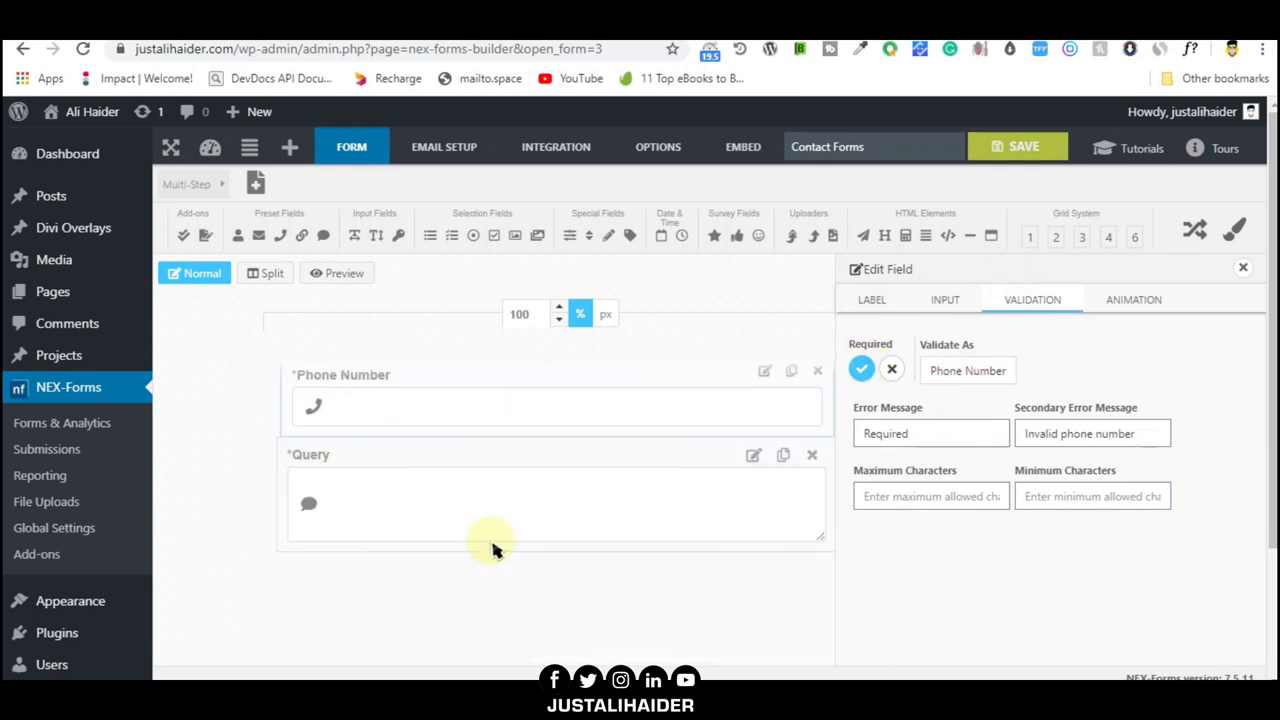
pyautogui.click(453, 497)
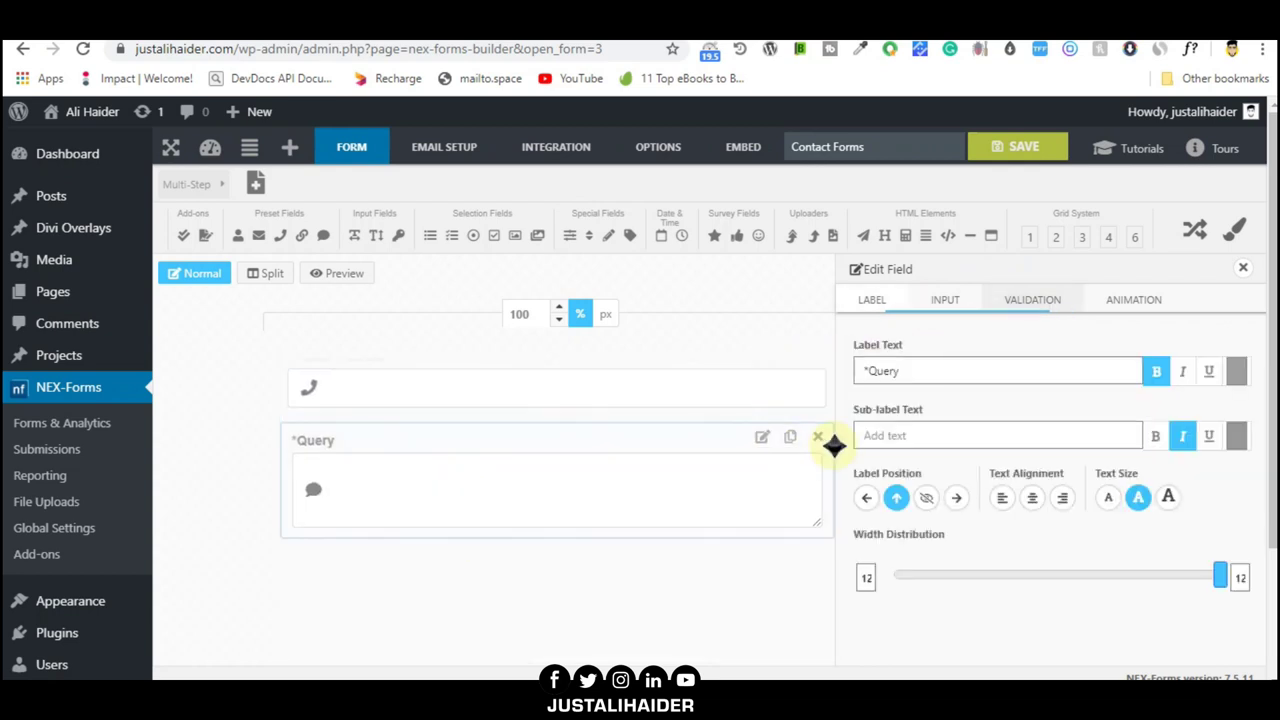
# Step: Relabel the Query field 'Message', keeping it required with validation on Any Format
pyautogui.tripleClick(943, 371)
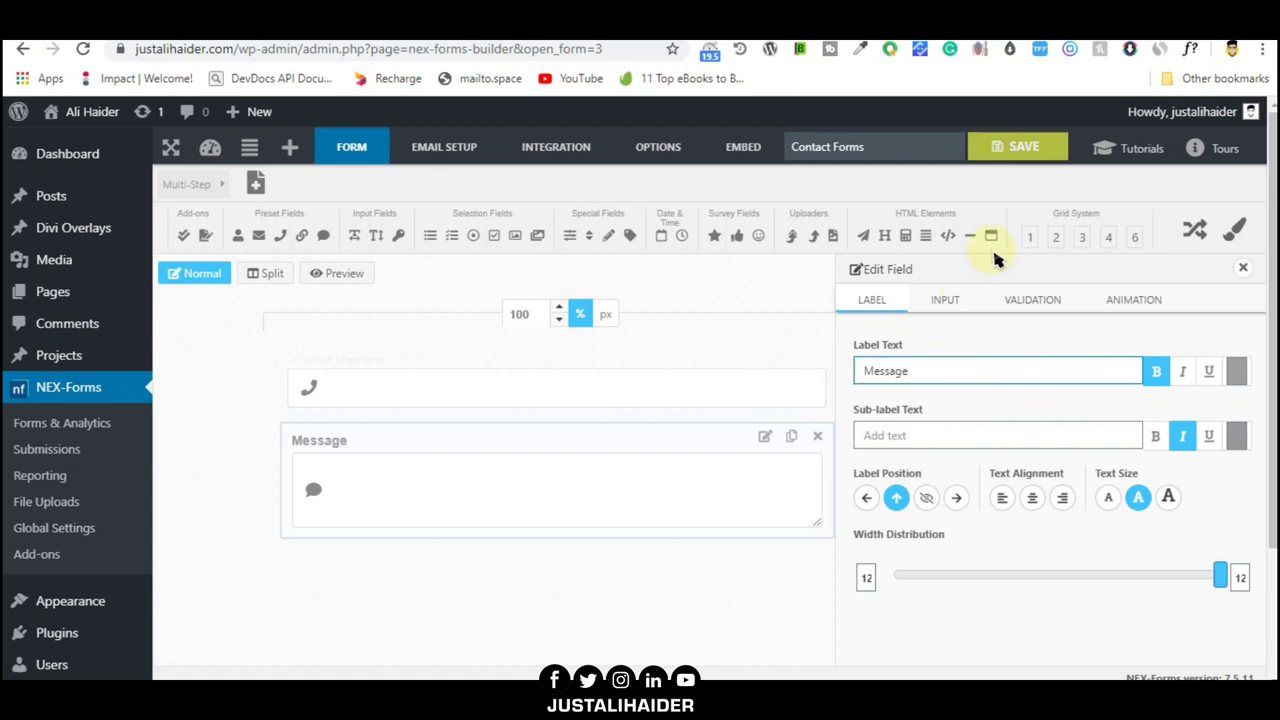
pyautogui.click(1010, 300)
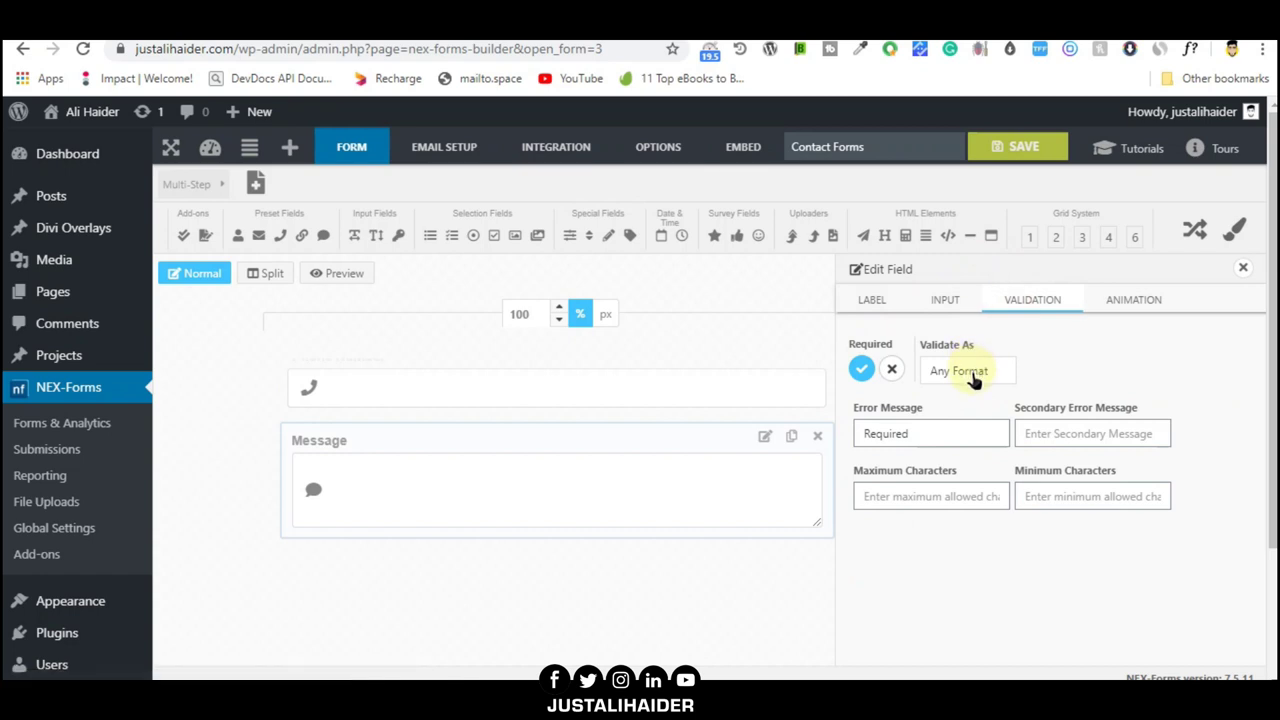
pyautogui.click(970, 371)
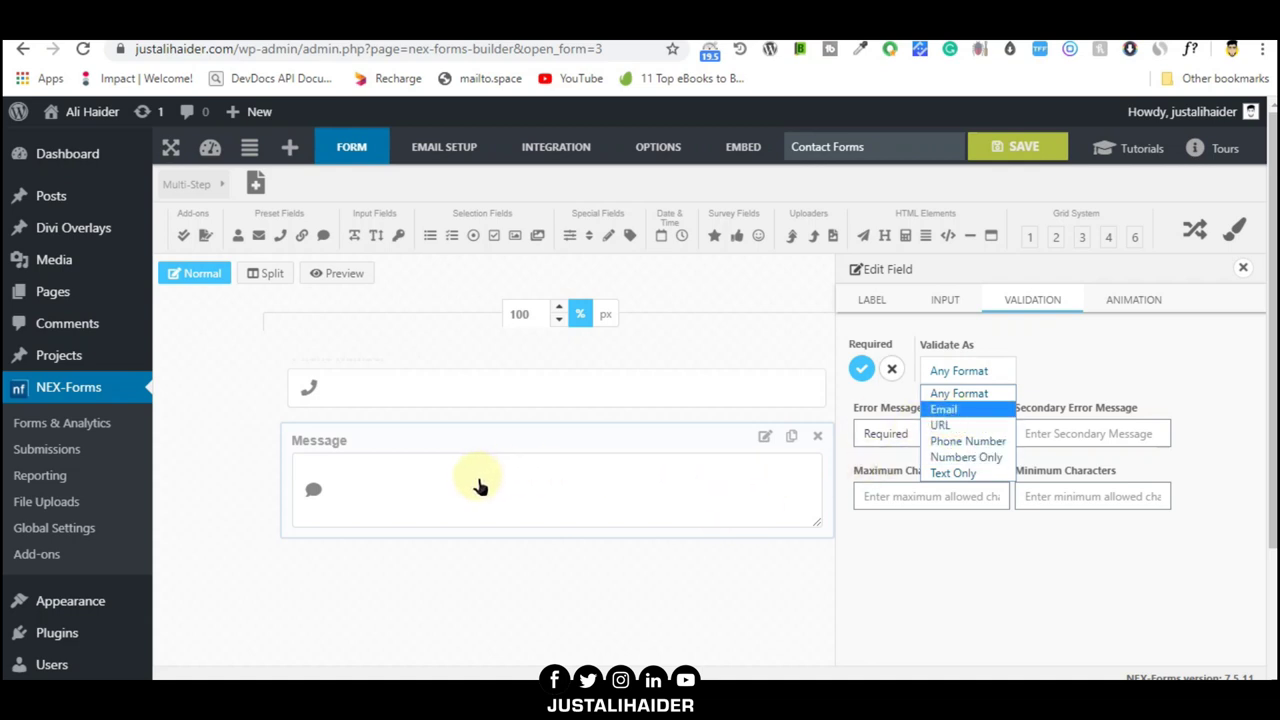
pyautogui.click(960, 372)
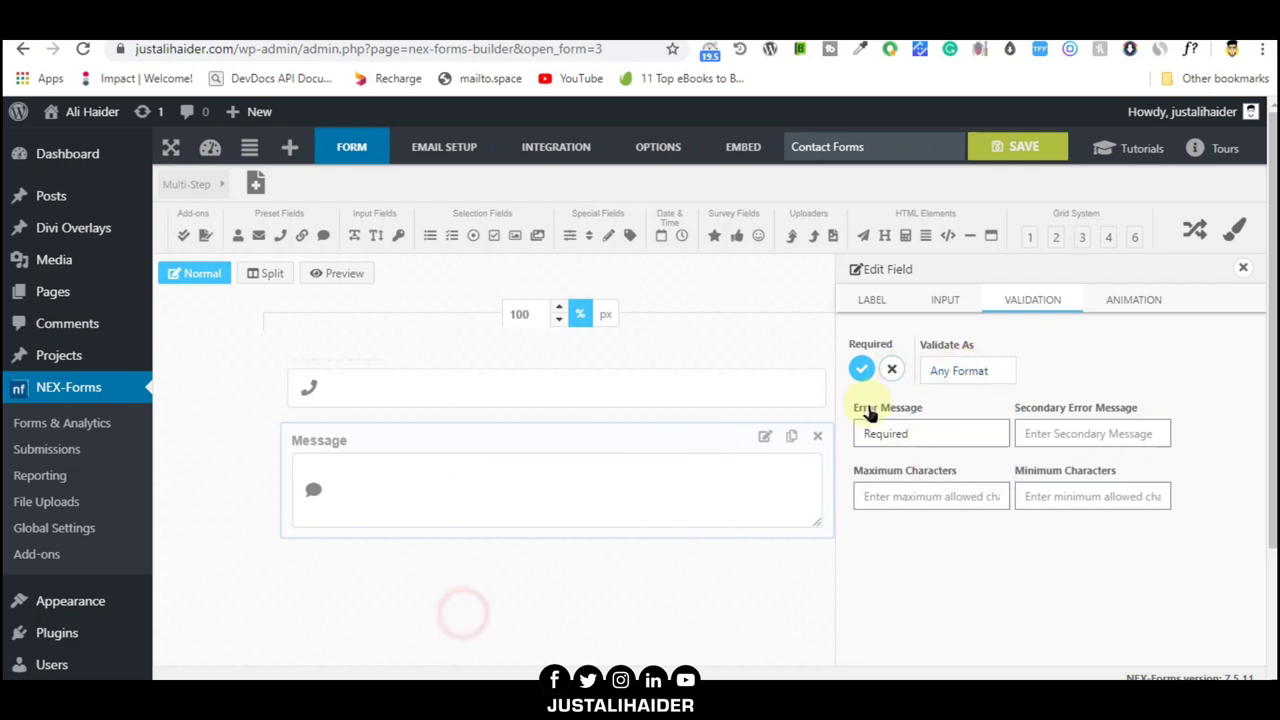
pyautogui.scroll(2, 453, 435)
pyautogui.scroll(-2, 453, 435)
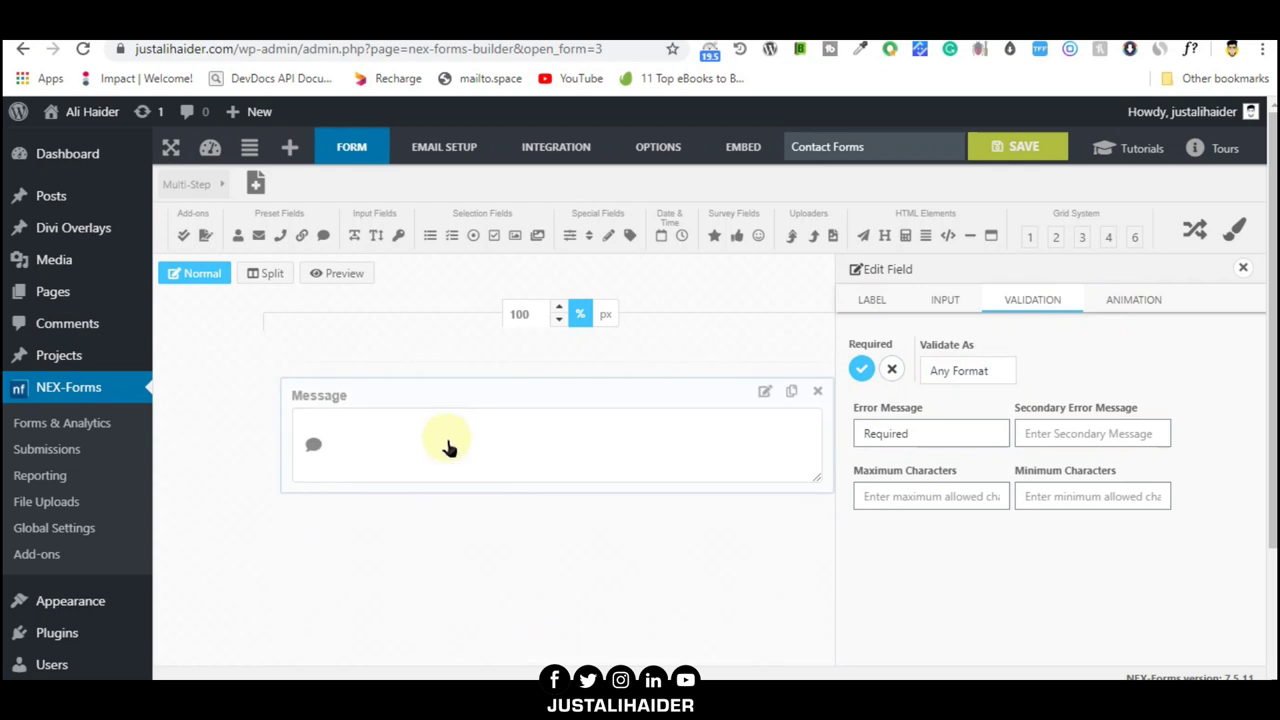
pyautogui.click(863, 237)
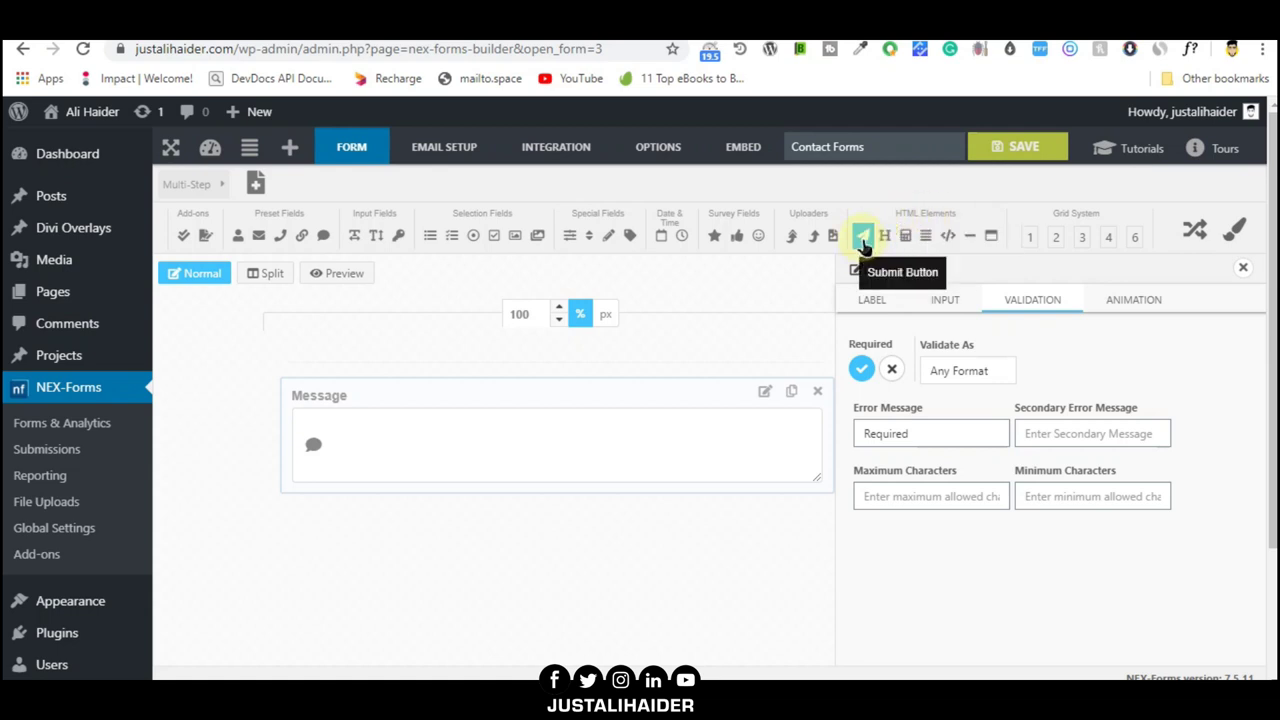
# Step: Add a Submit button below Message and review its animation settings
pyautogui.click(862, 240)
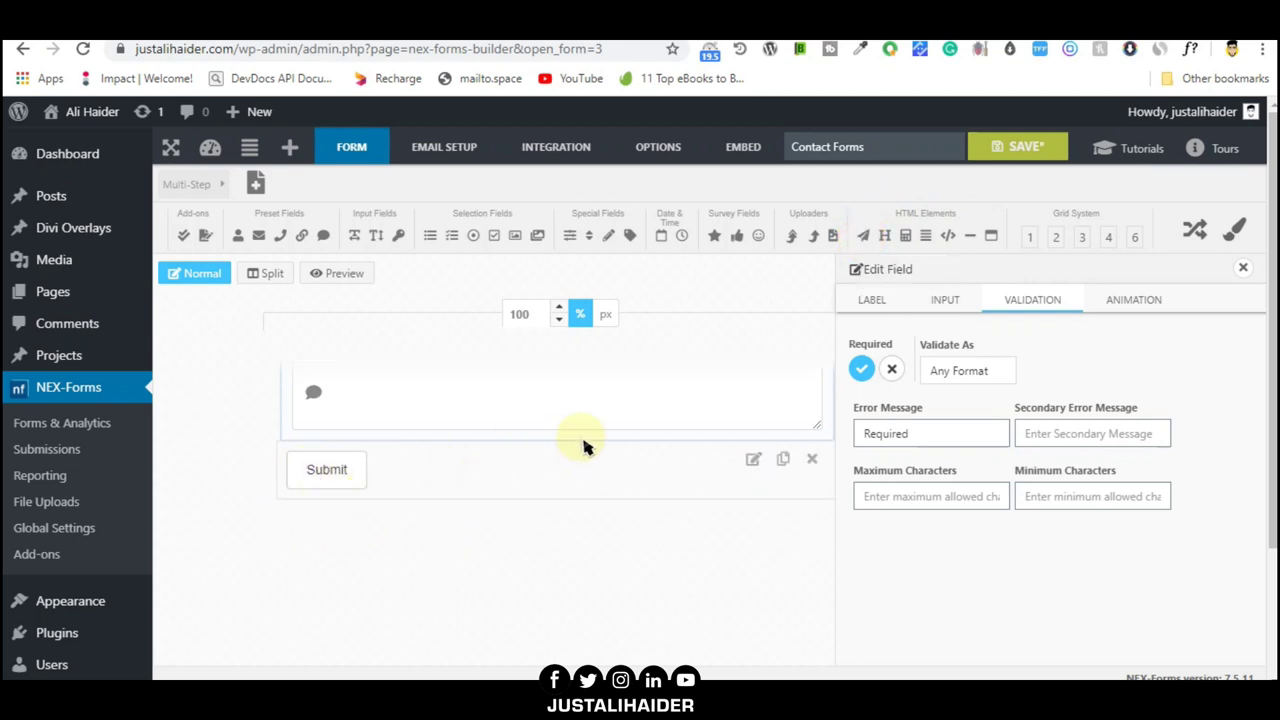
pyautogui.scroll(3, 540, 455)
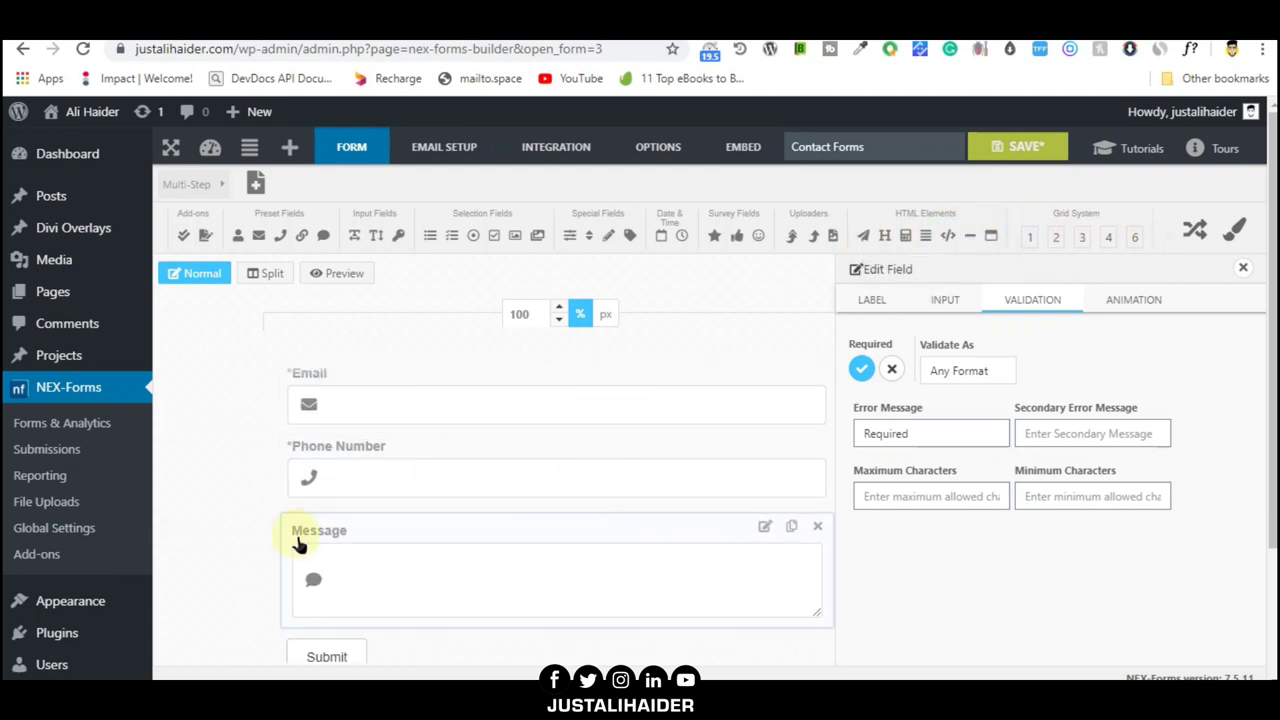
pyautogui.scroll(-2, 386, 537)
pyautogui.click(388, 478)
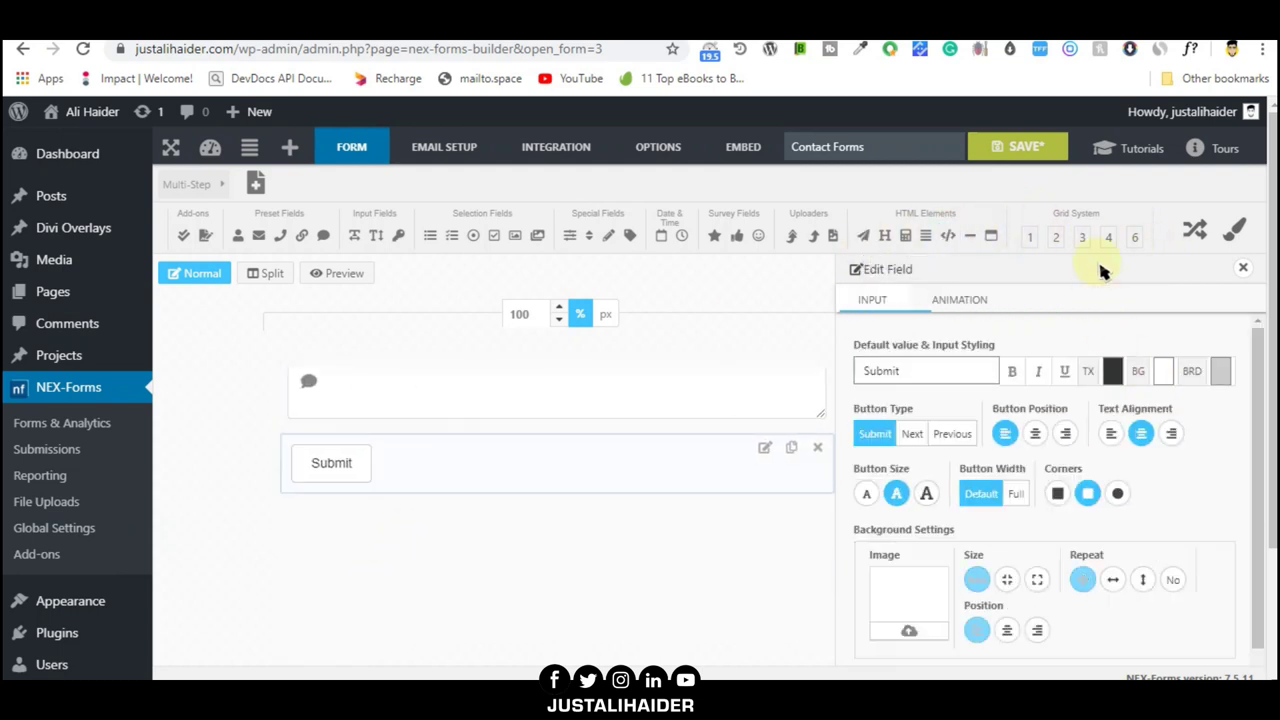
pyautogui.click(960, 300)
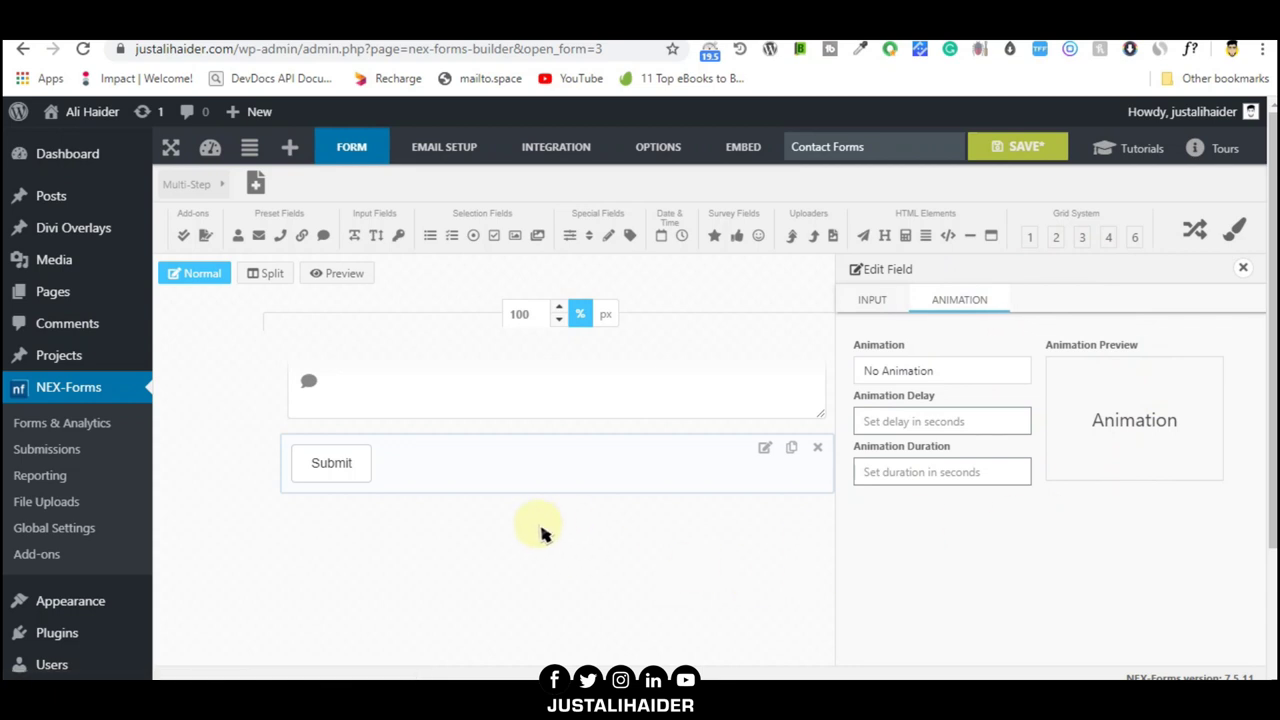
pyautogui.scroll(3, 517, 540)
pyautogui.scroll(-3, 490, 547)
pyautogui.scroll(3, 765, 428)
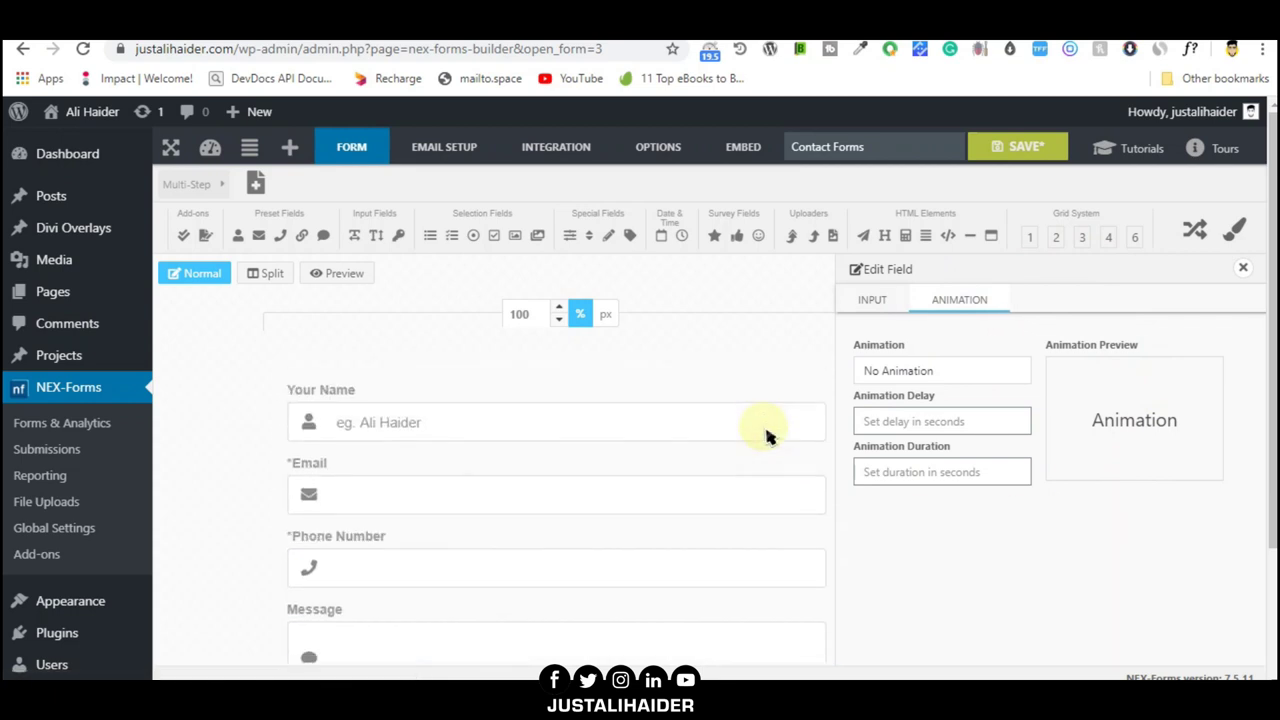
pyautogui.scroll(-3, 400, 540)
# Step: Show the form's overall styling settings: Bootstrap platform, Default color scheme and font
pyautogui.click(364, 566)
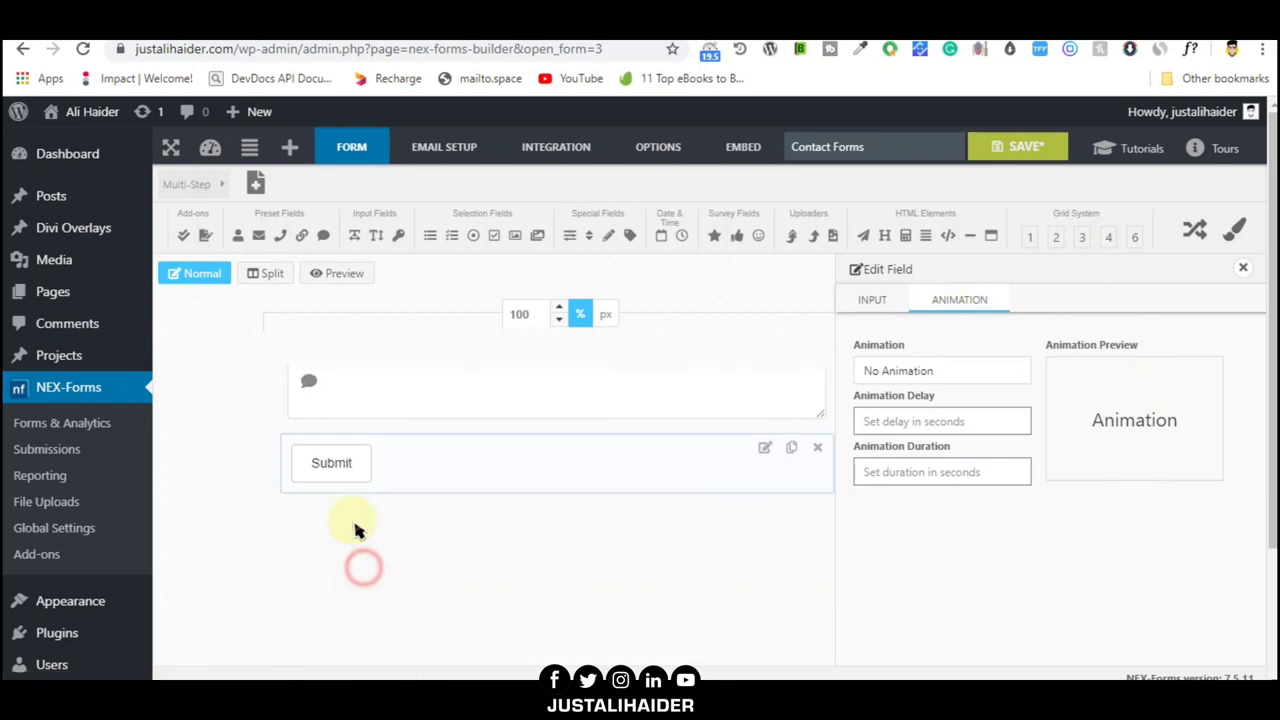
pyautogui.scroll(3, 440, 425)
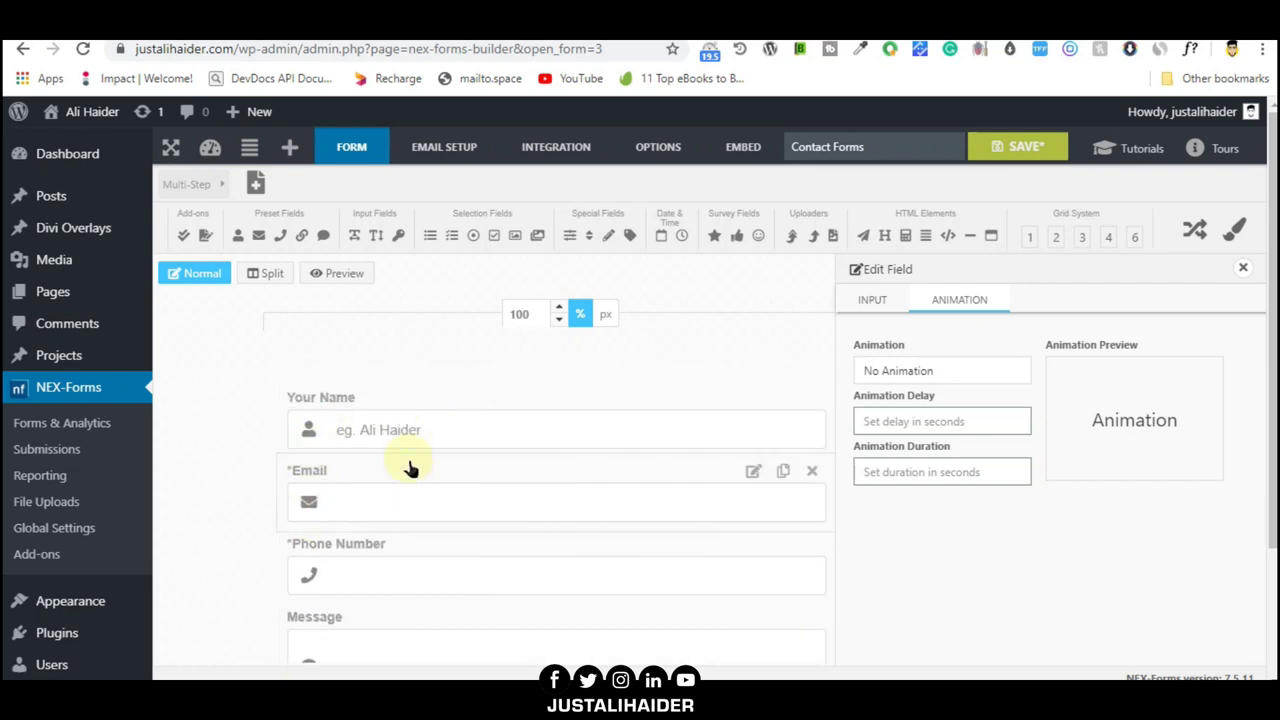
pyautogui.click(220, 470)
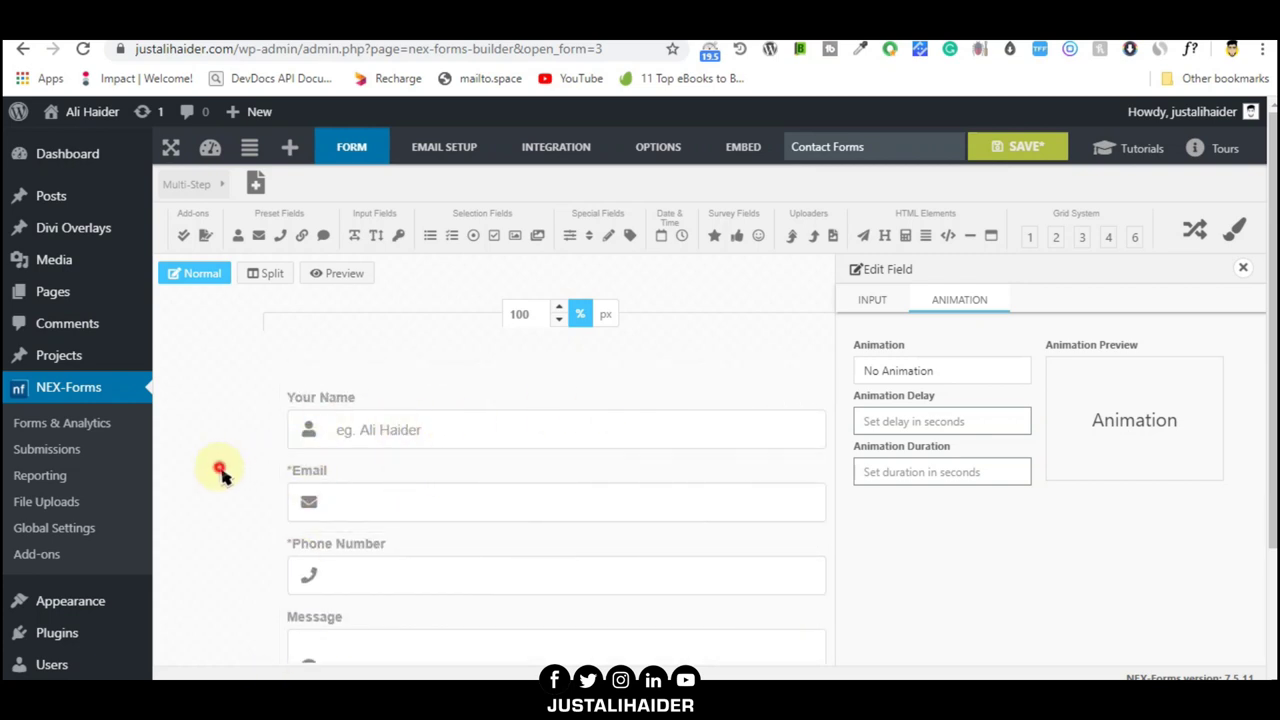
pyautogui.click(1230, 240)
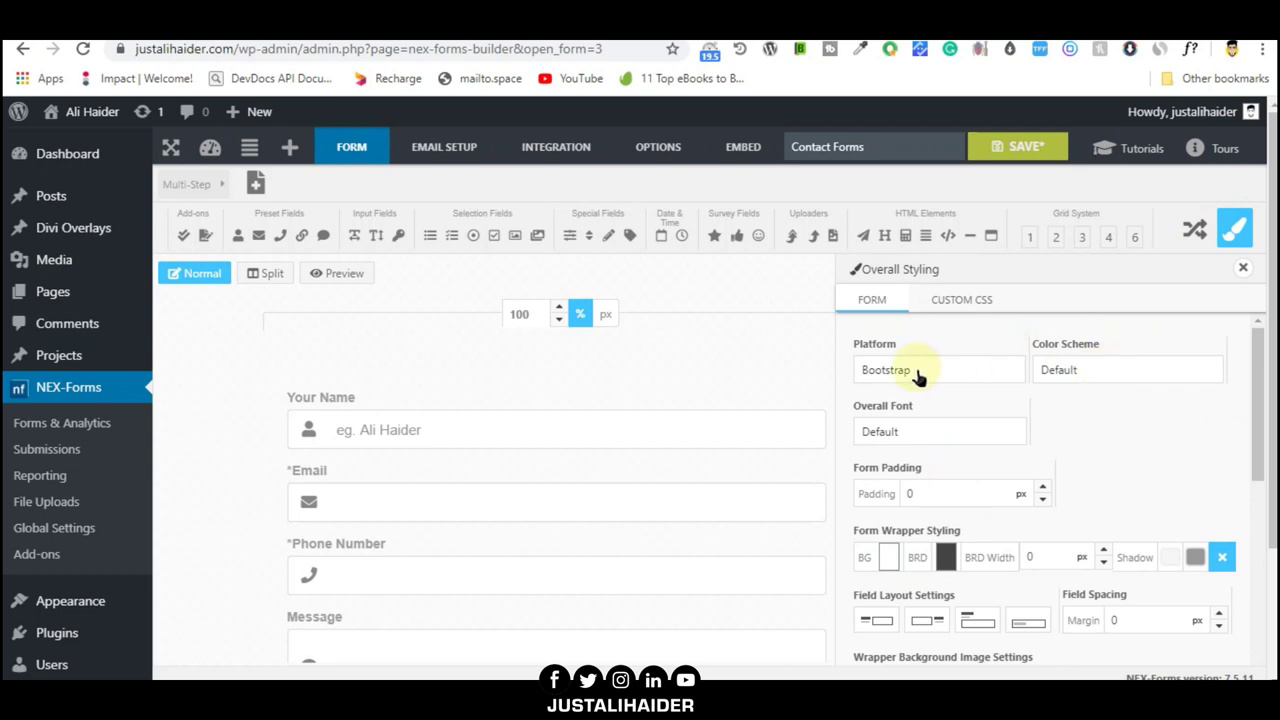
# Step: Switch to the CodeCanyon NEX-Forms product page showing the $39 Regular License
pyautogui.hotkey('ctrl', 'Tab')
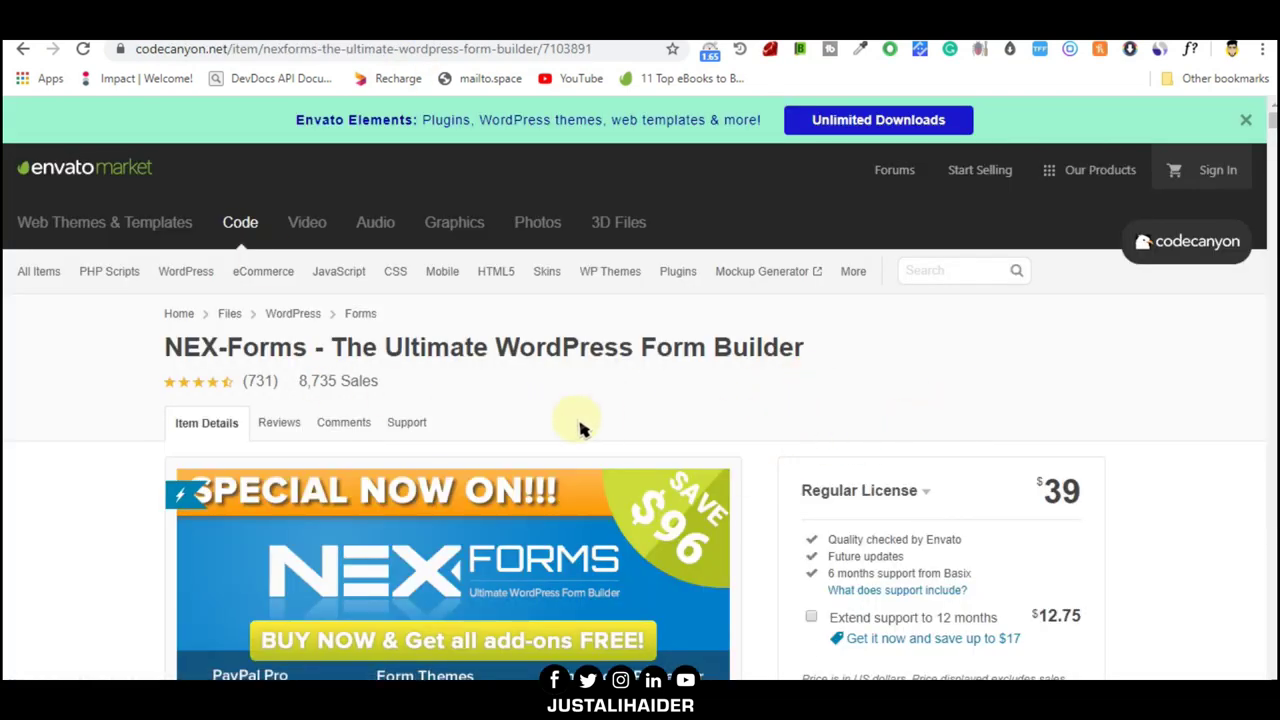
# Step: Scroll down the NEX-Forms product page to review the $39 regular licence price
pyautogui.scroll(-1, 580, 428)
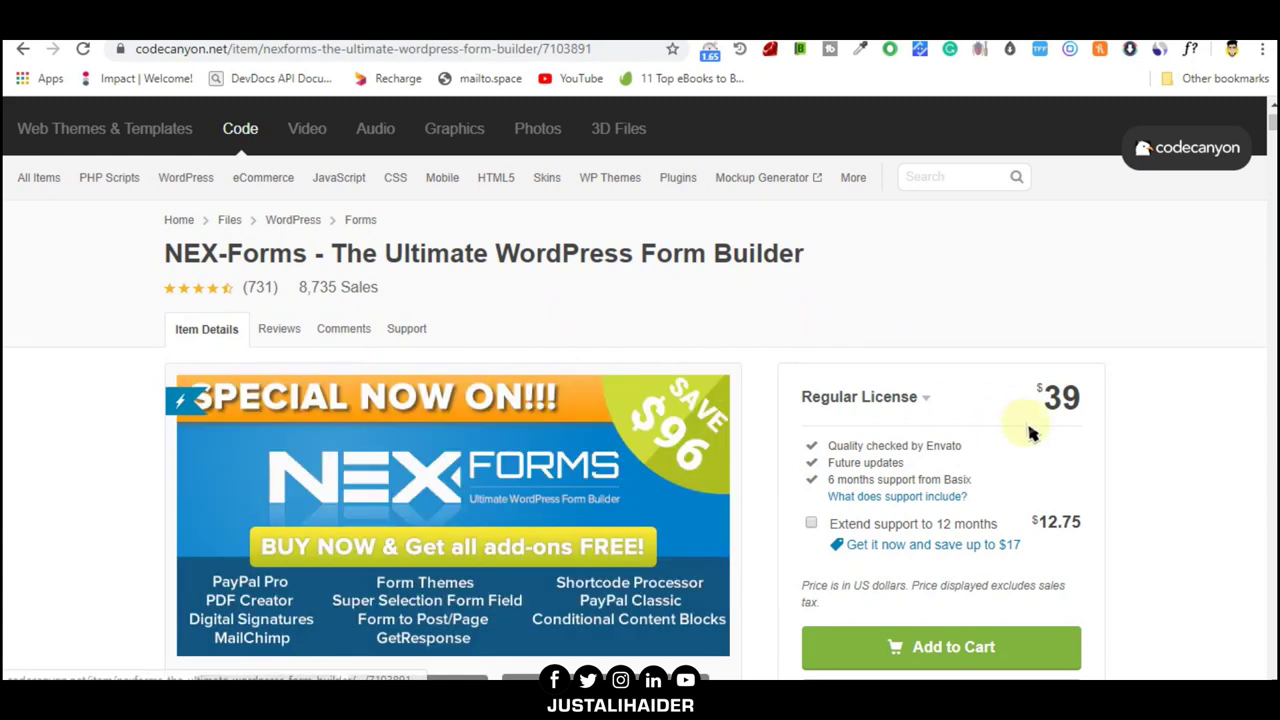
pyautogui.scroll(-1, 646, 514)
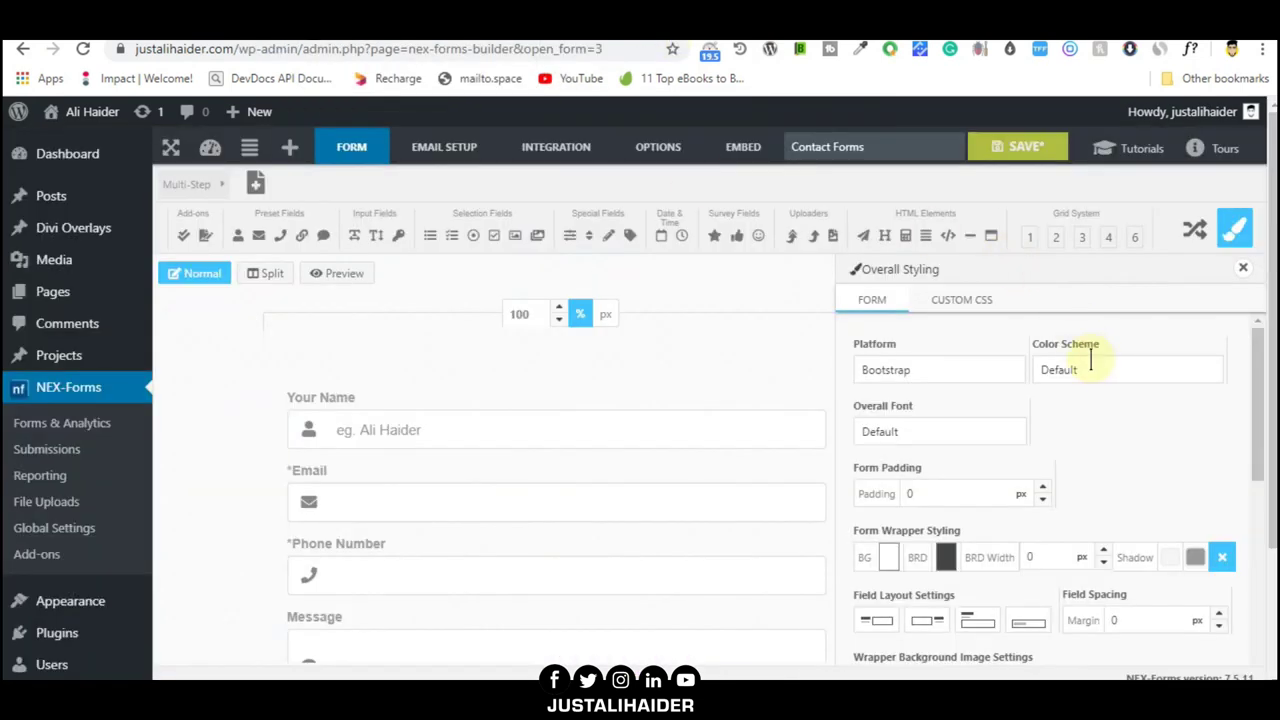
# Step: Apply the Humanity colour scheme to the contact form and save it
pyautogui.click(1093, 369)
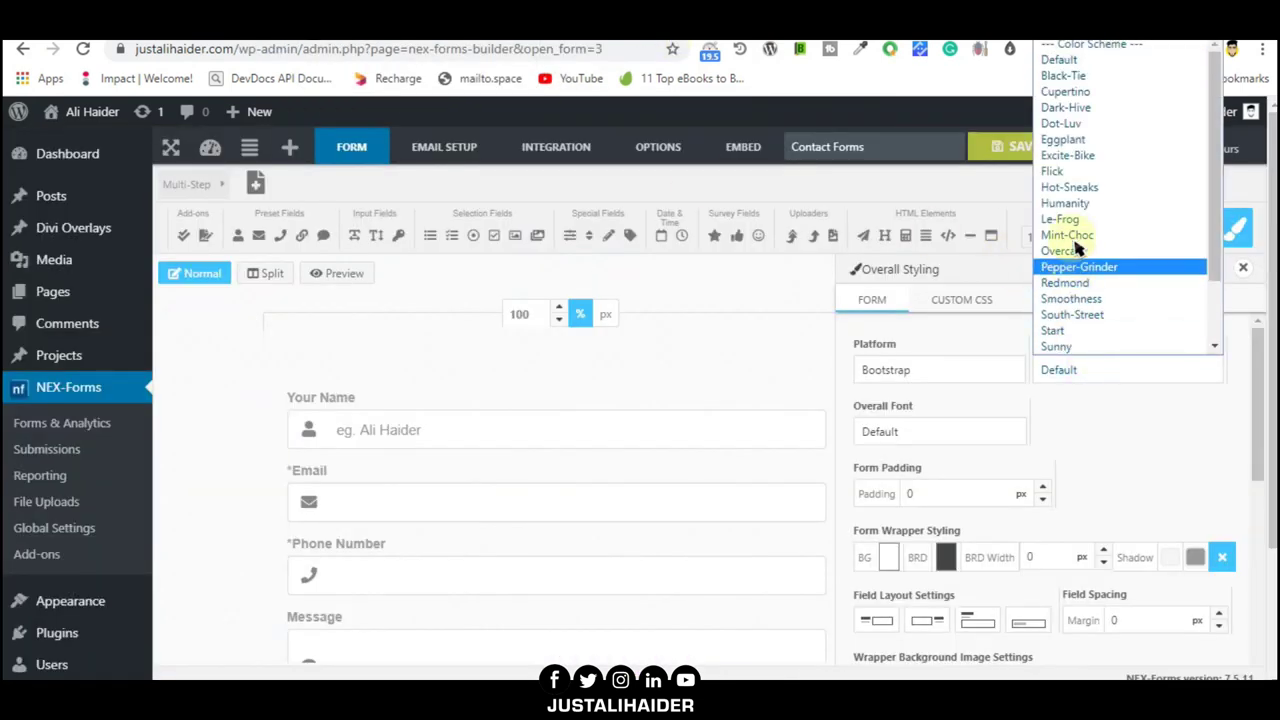
pyautogui.click(1066, 203)
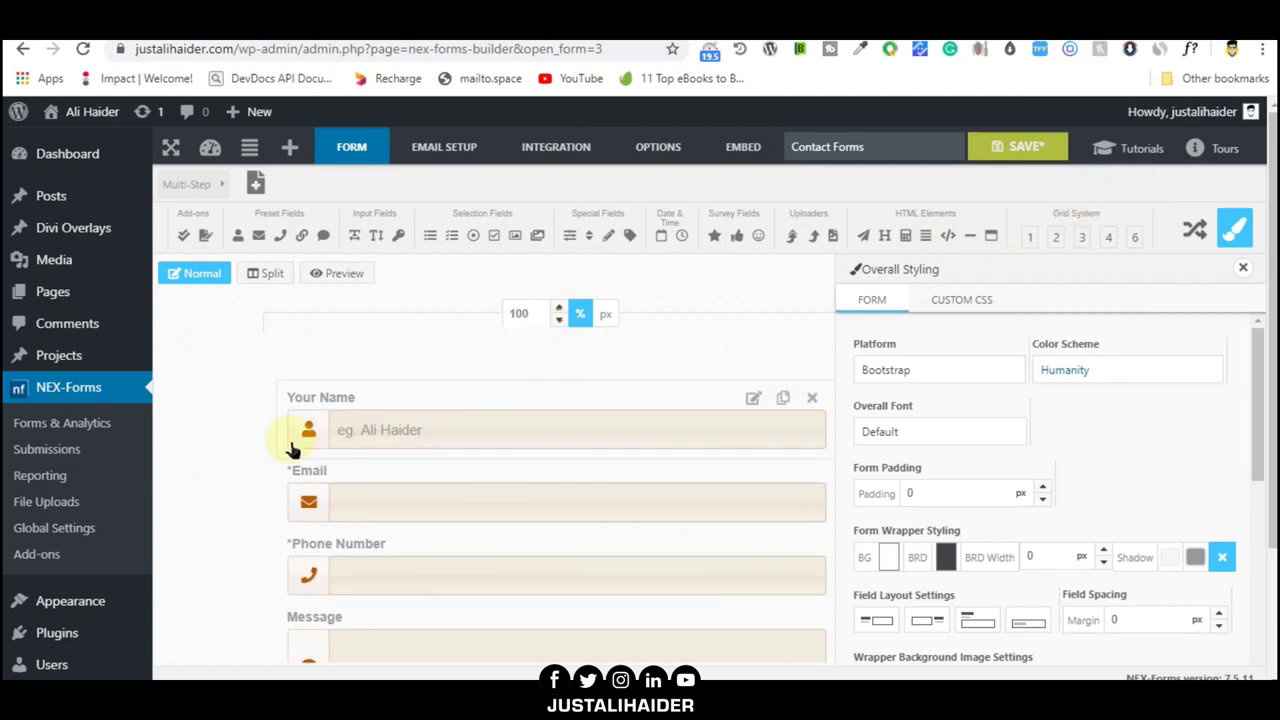
pyautogui.scroll(-2, 243, 469)
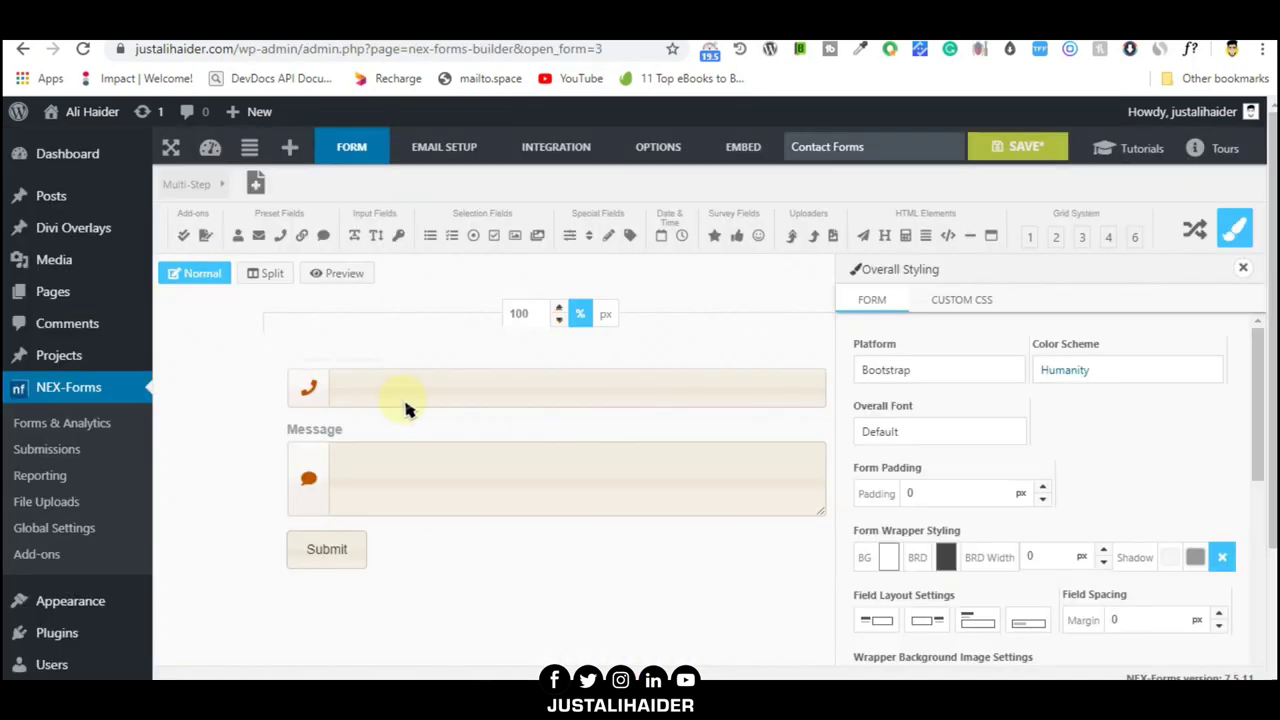
pyautogui.click(1003, 152)
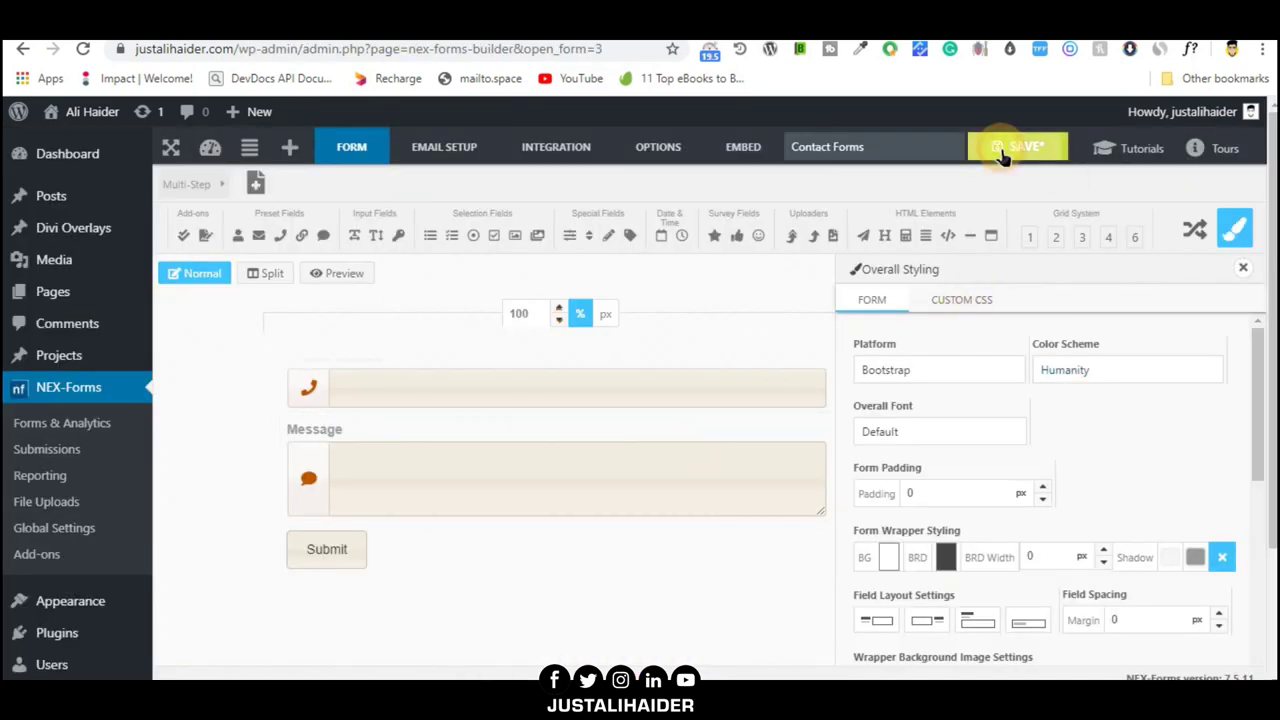
# Step: Copy the [NEXForms id="3"] shortcode from the form's Embed tab, then return to Divi
pyautogui.click(747, 156)
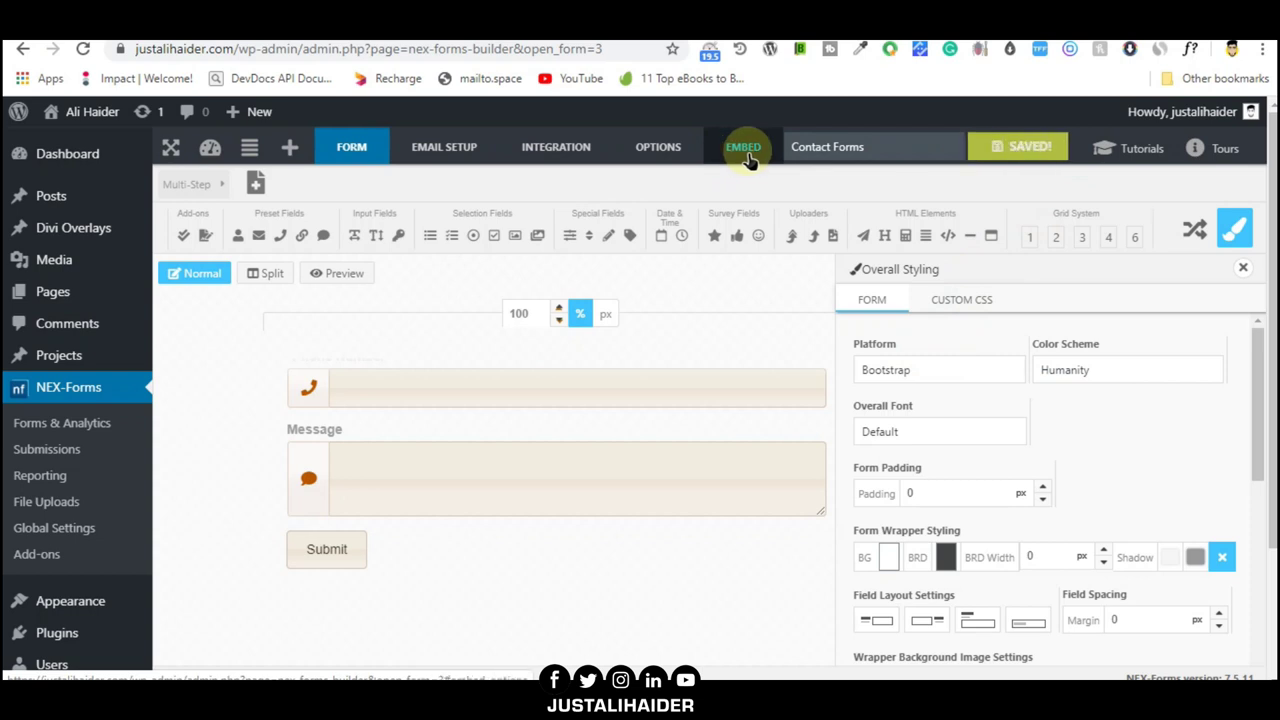
pyautogui.click(745, 155)
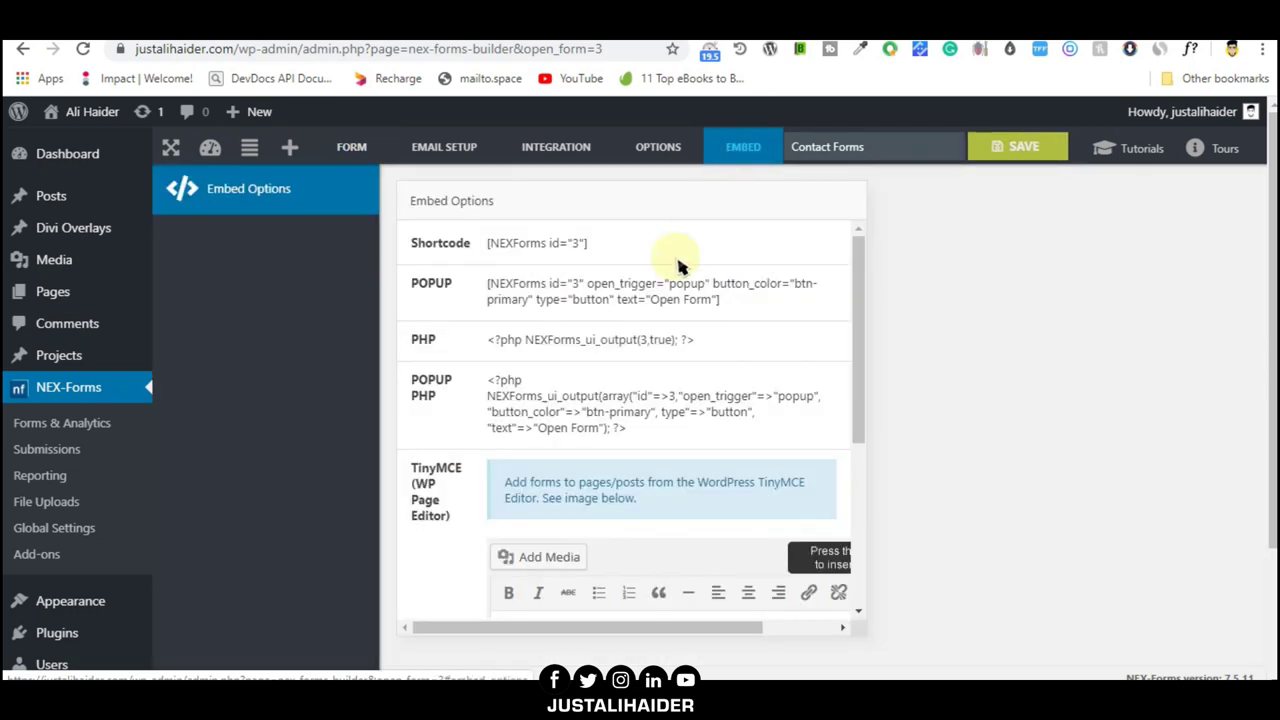
pyautogui.tripleClick(561, 243)
pyautogui.rightClick(578, 247)
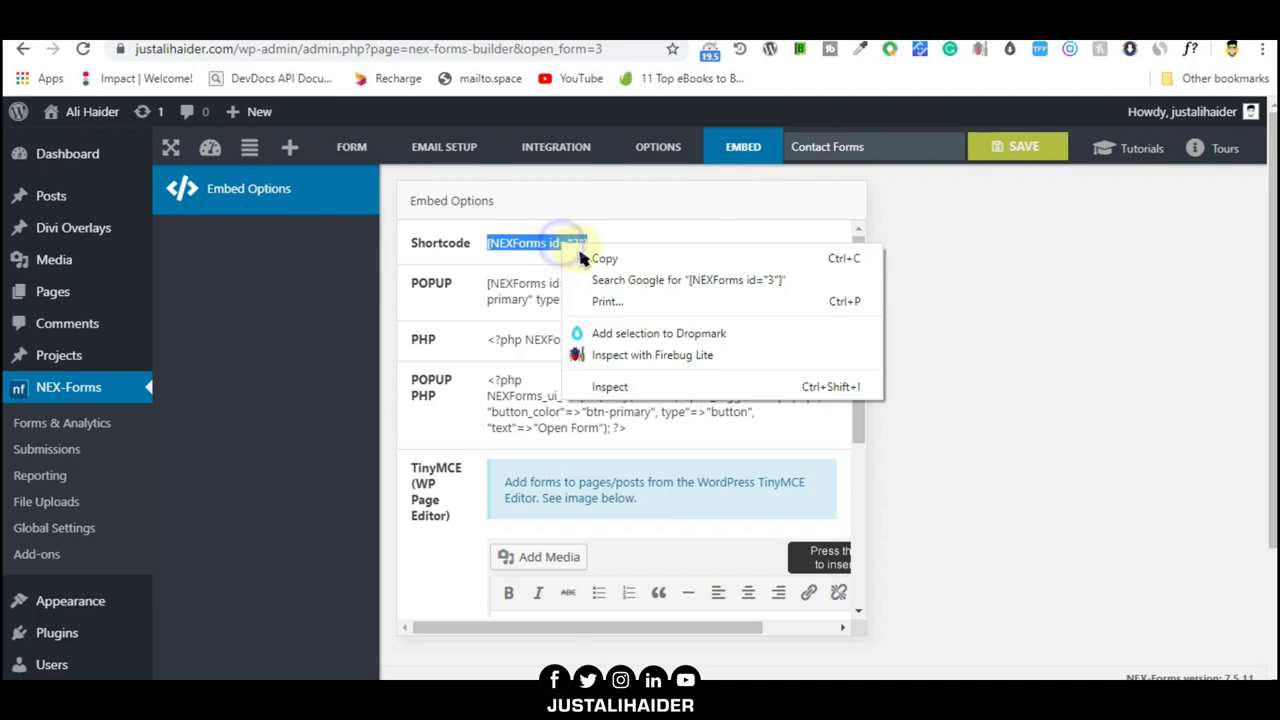
pyautogui.click(605, 258)
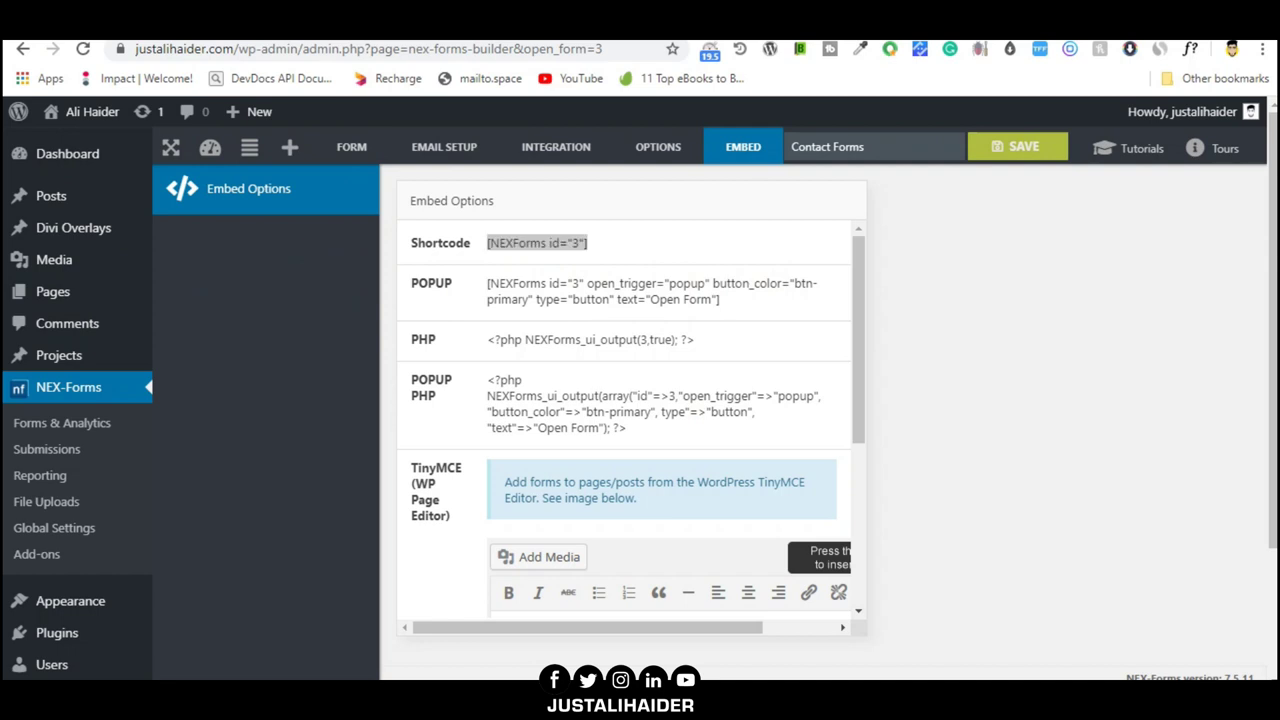
pyautogui.hotkey('ctrl', 'Tab')
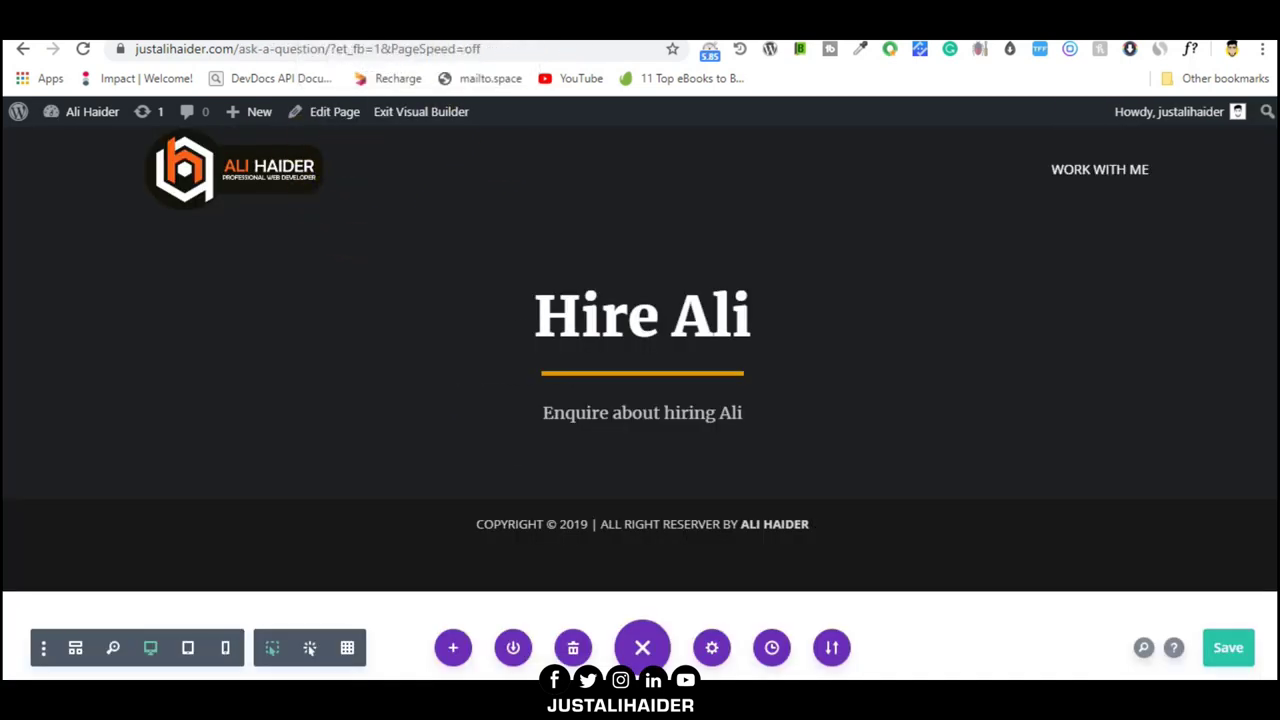
# Step: From Pages > All Pages, open the Ask a Question page in the Divi builder
pyautogui.moveTo(503, 411)
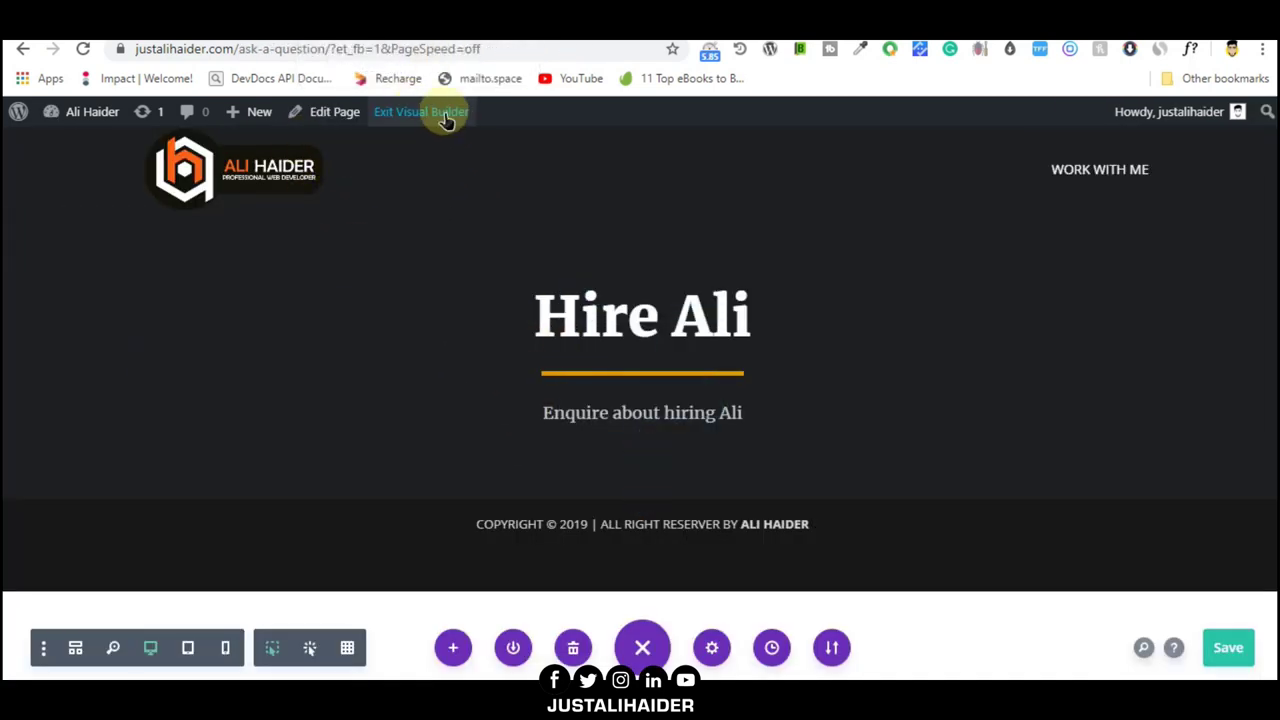
pyautogui.hotkey('ctrl', 'Tab')
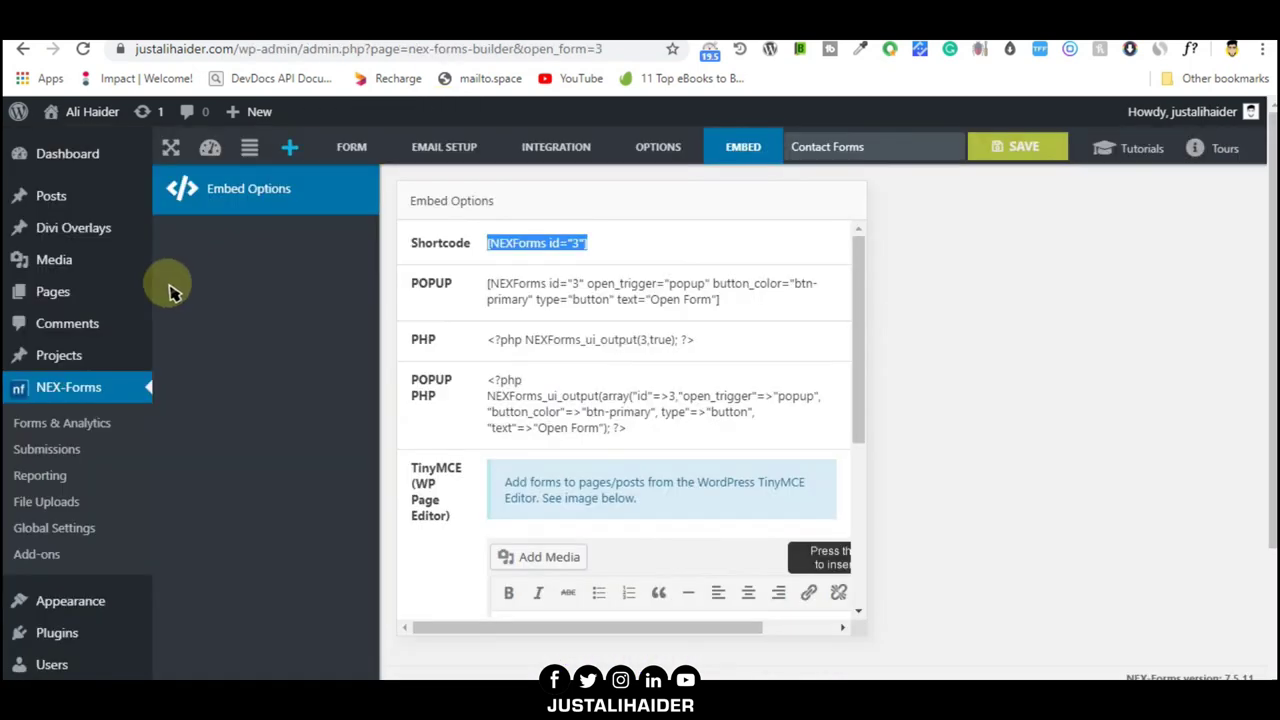
pyautogui.click(78, 293)
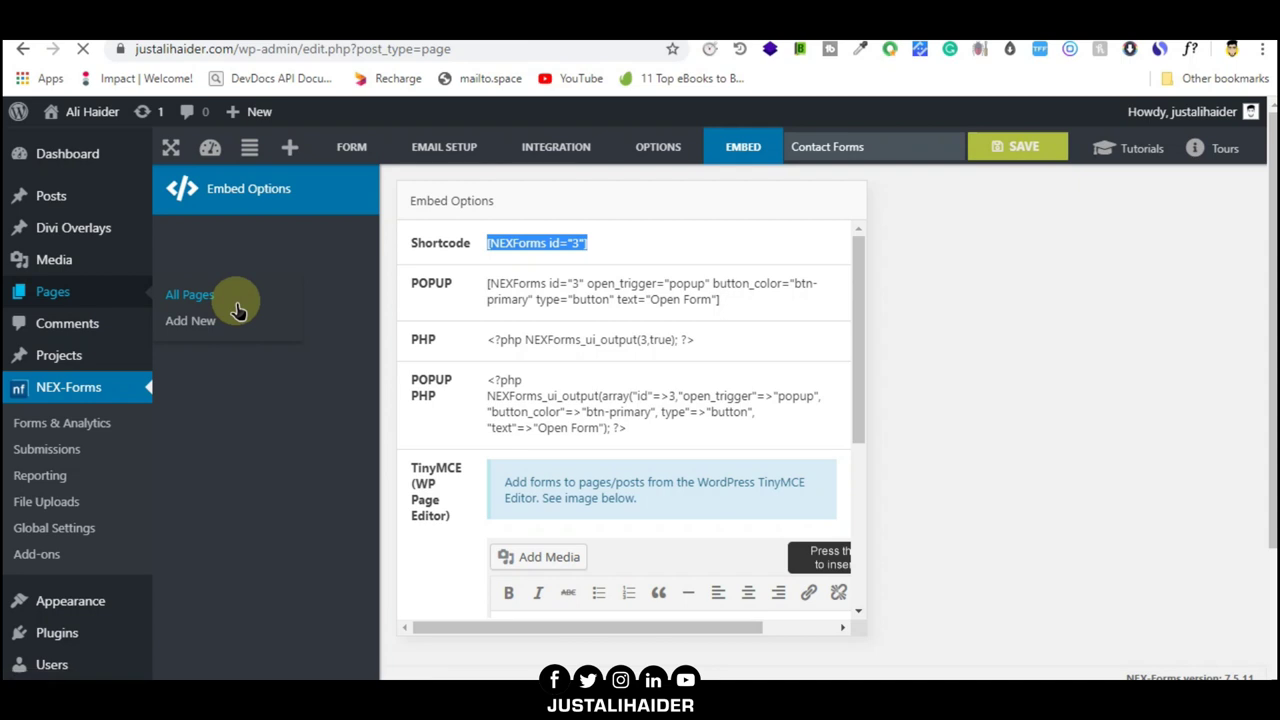
pyautogui.scroll(-1, 250, 358)
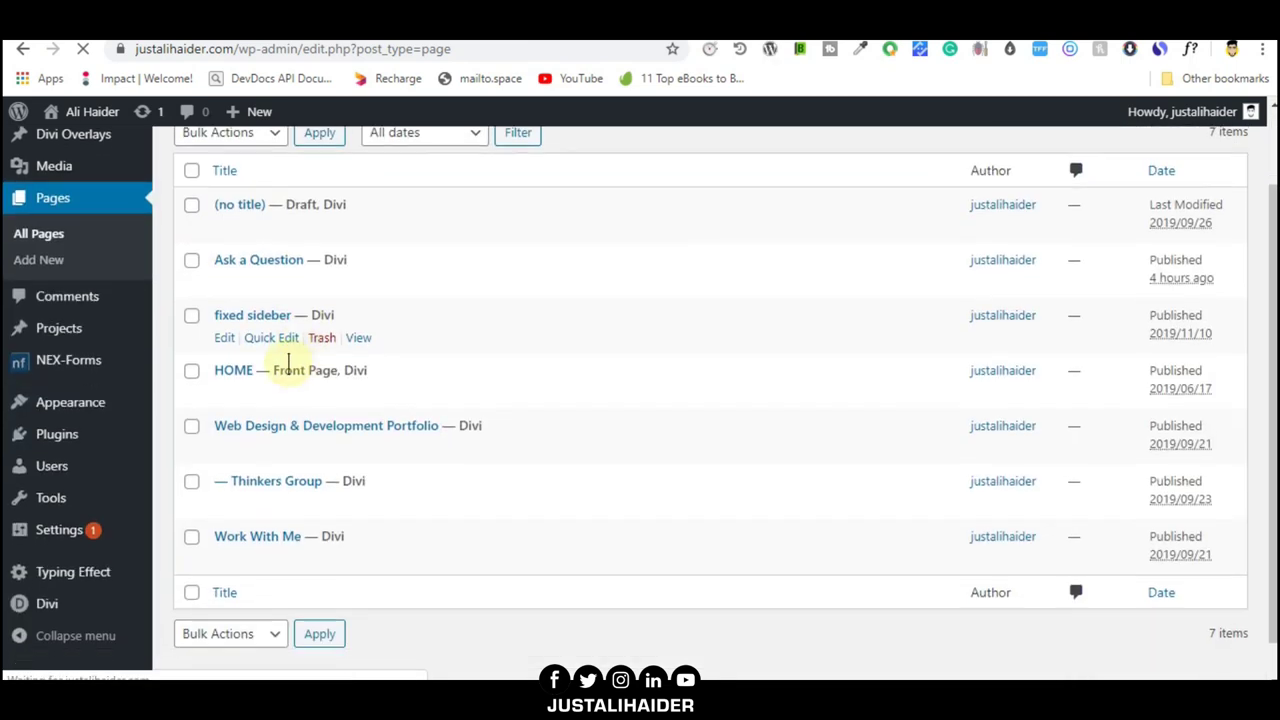
pyautogui.click(258, 259)
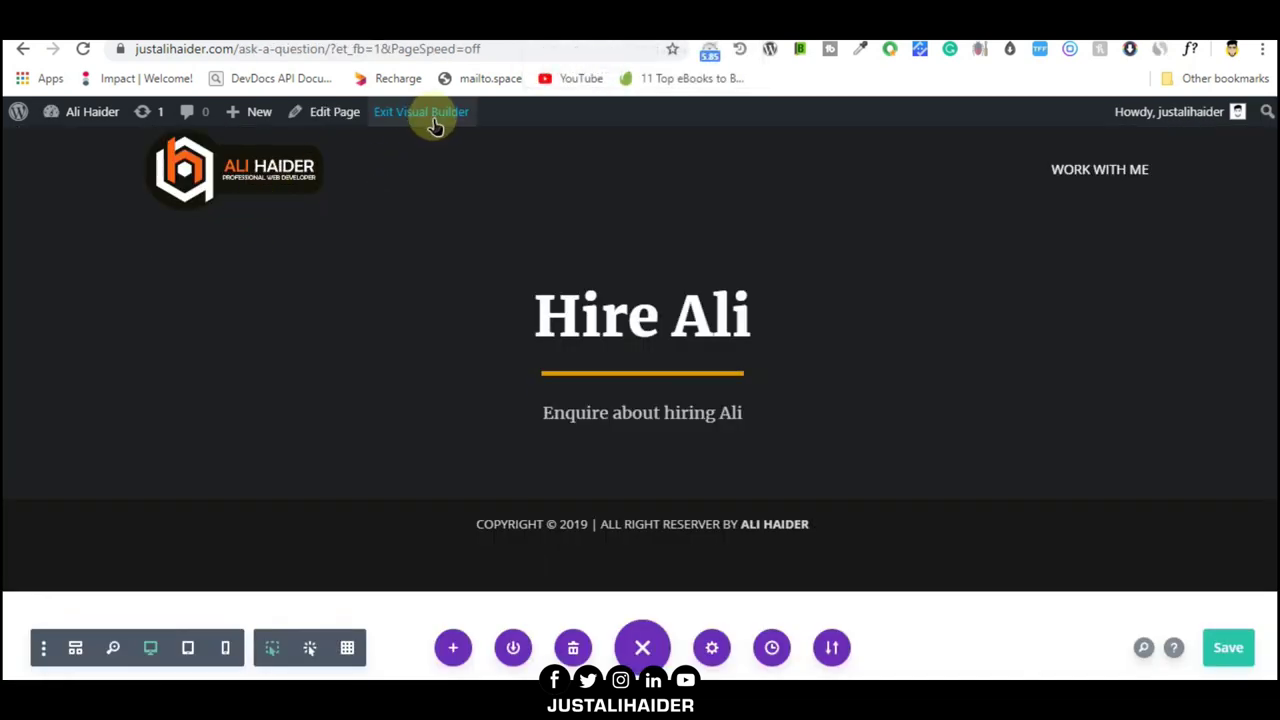
# Step: Insert a new single-column row below the heading section
pyautogui.moveTo(589, 380)
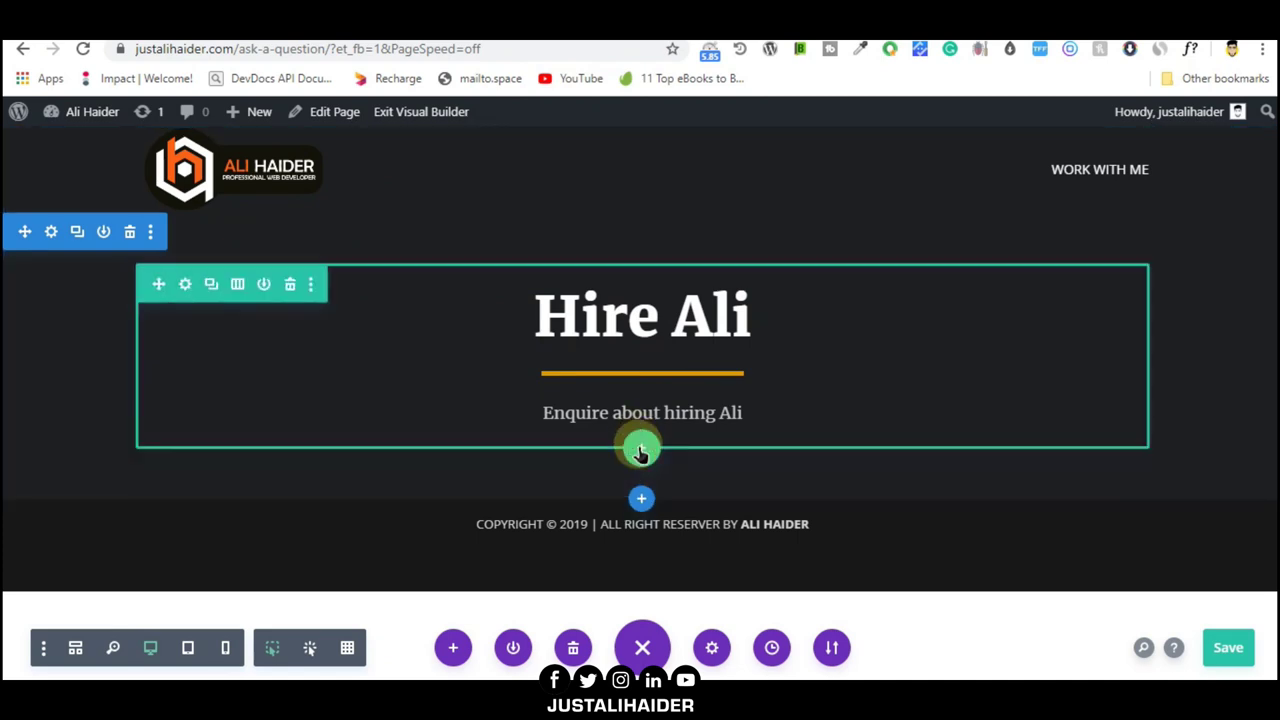
pyautogui.click(640, 449)
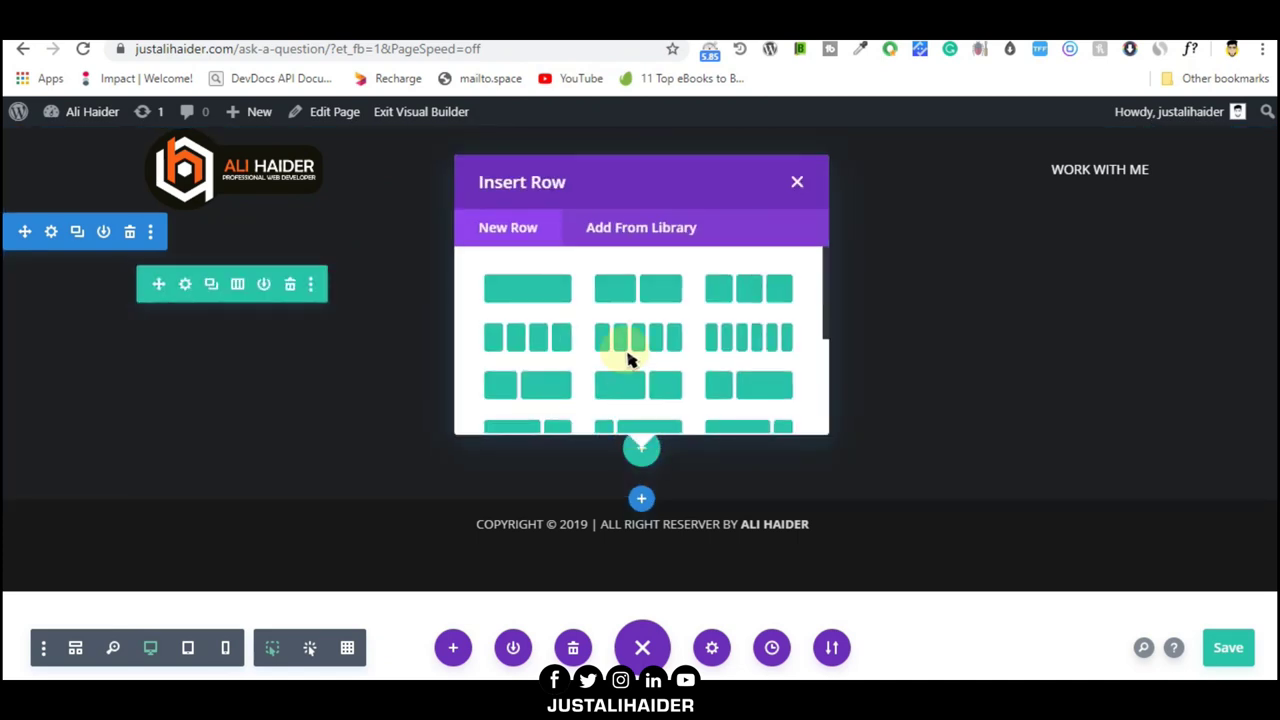
pyautogui.click(531, 295)
# Step: Add a Text module to the row containing the pasted [NEXForms id="3"] shortcode
pyautogui.click(640, 495)
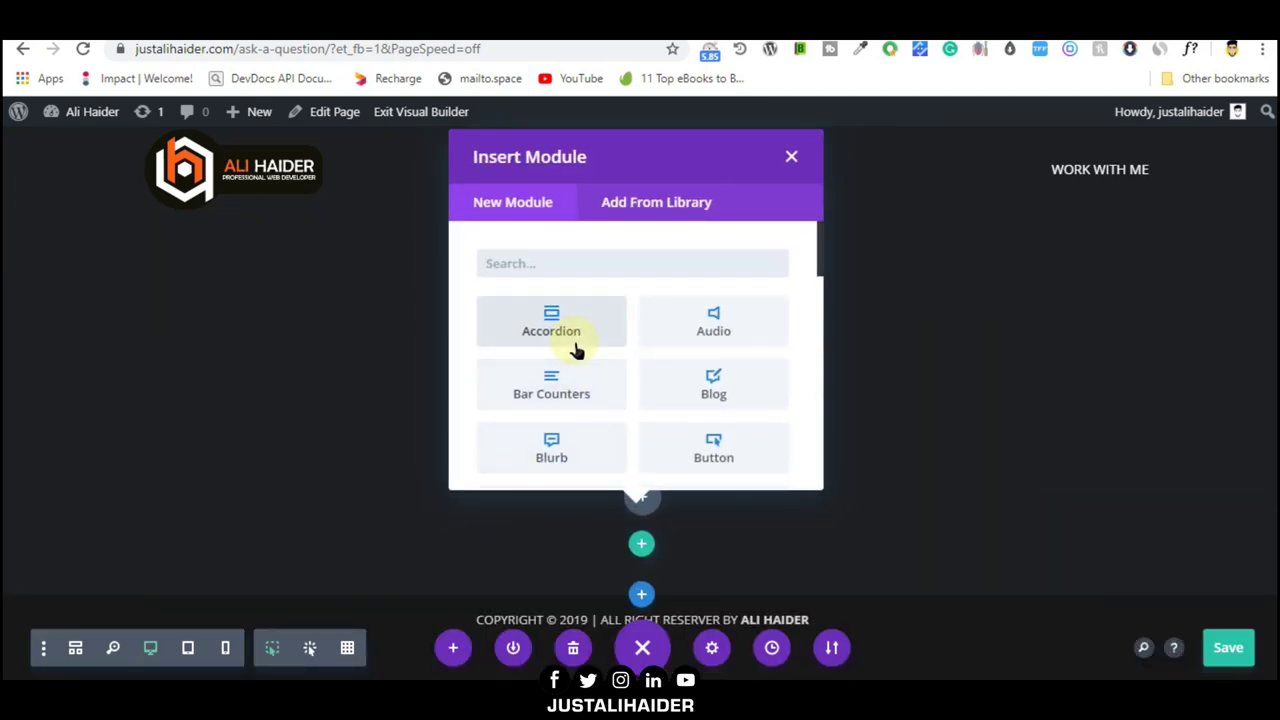
pyautogui.write('text')
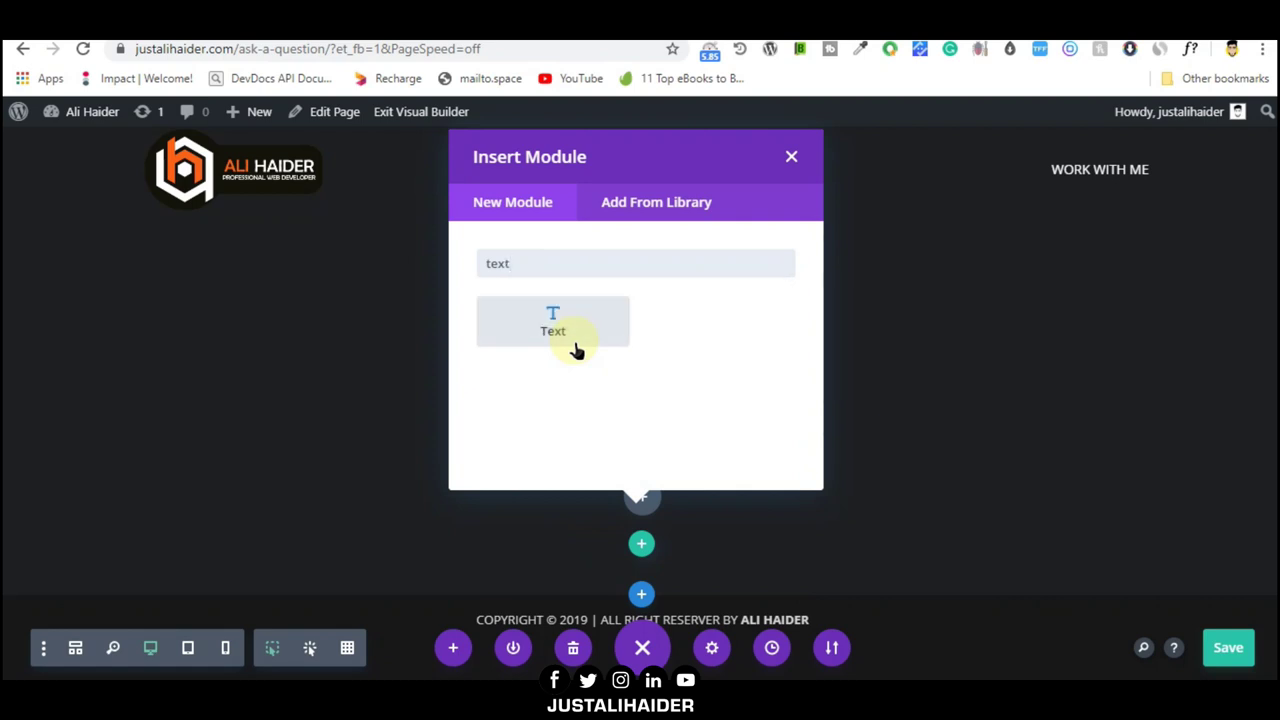
pyautogui.click(575, 347)
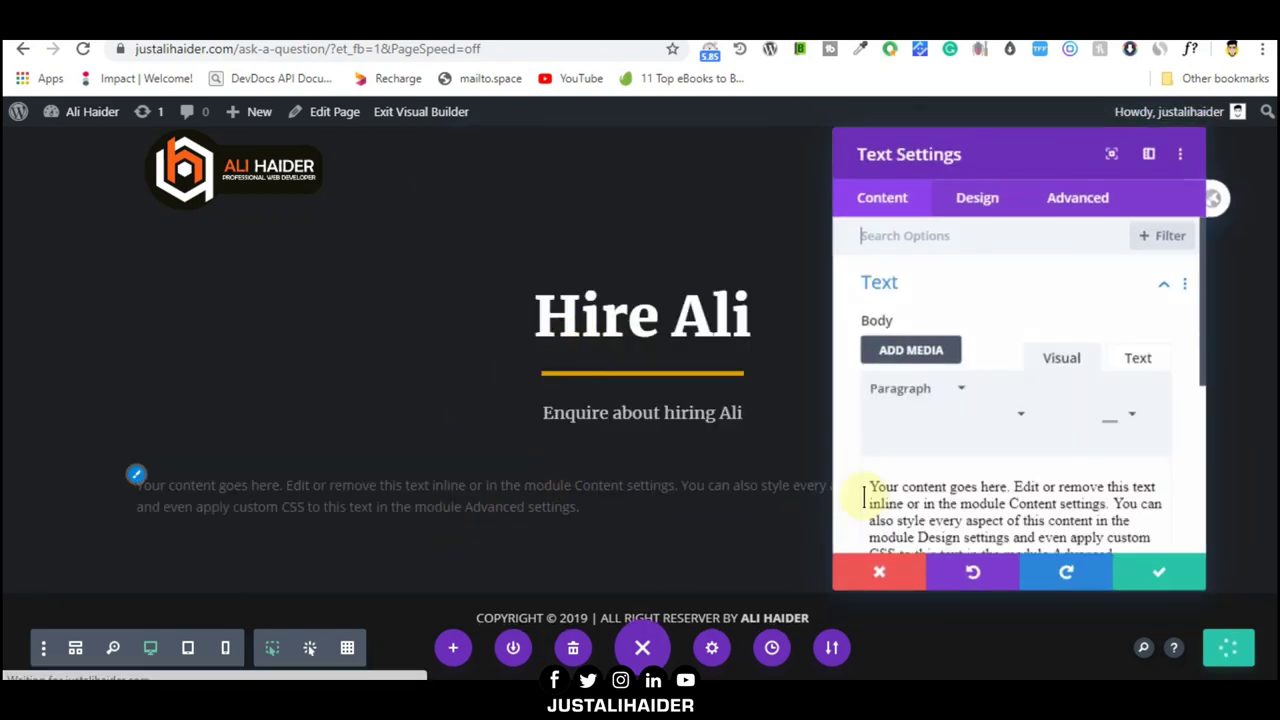
pyautogui.moveTo(962, 320)
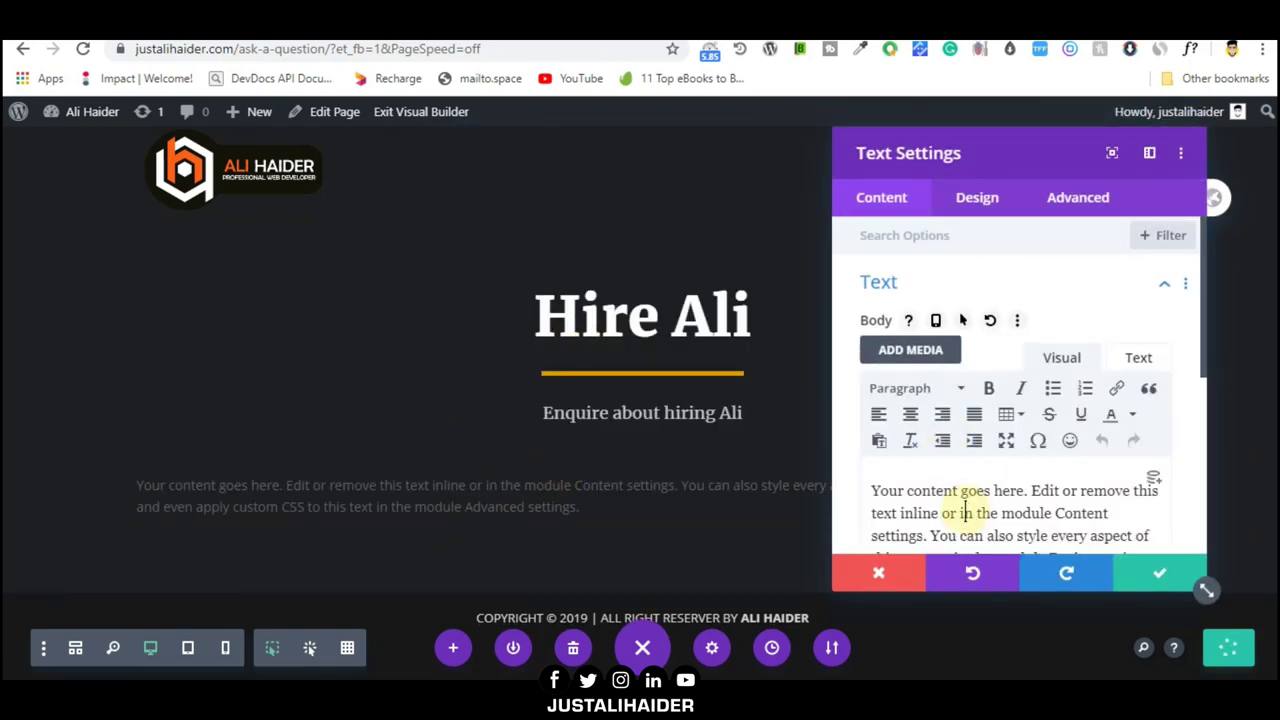
pyautogui.hotkey('ctrl', 'a')
pyautogui.write('[NEXForms id="3"]')
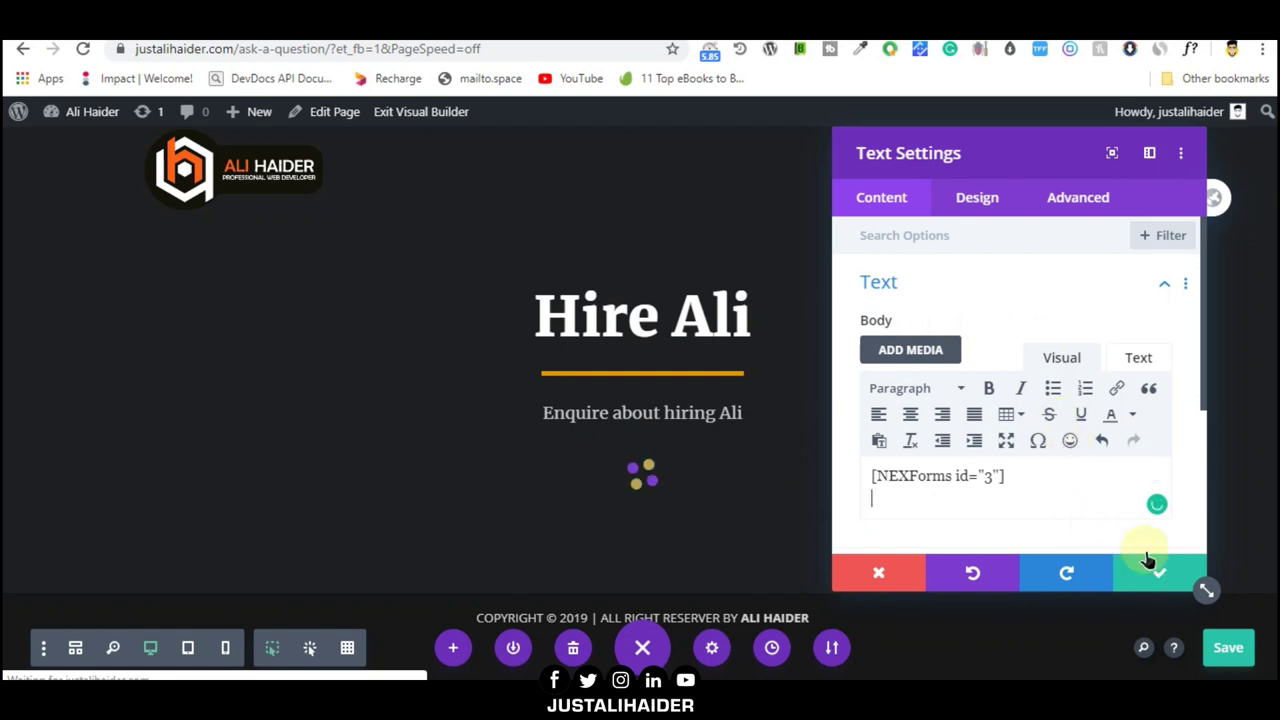
pyautogui.click(1158, 575)
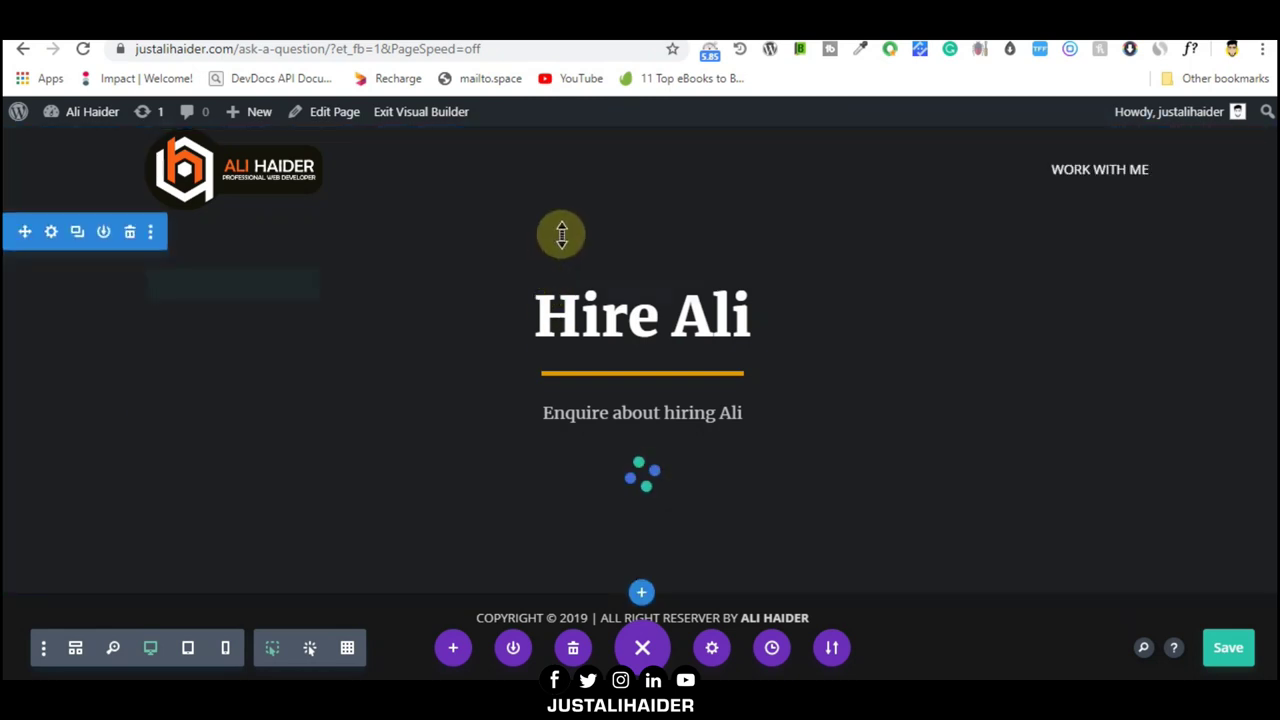
# Step: Save the page and exit the Visual Builder to view the live form
pyautogui.click(1234, 655)
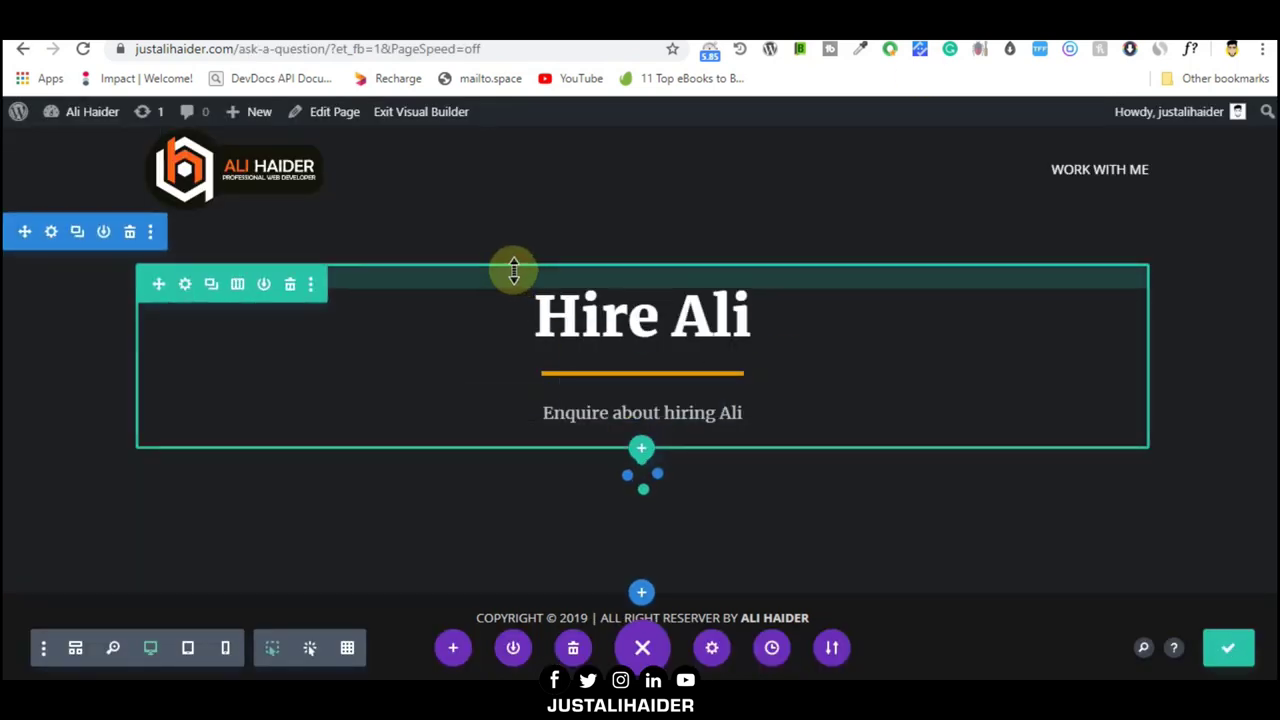
pyautogui.click(443, 118)
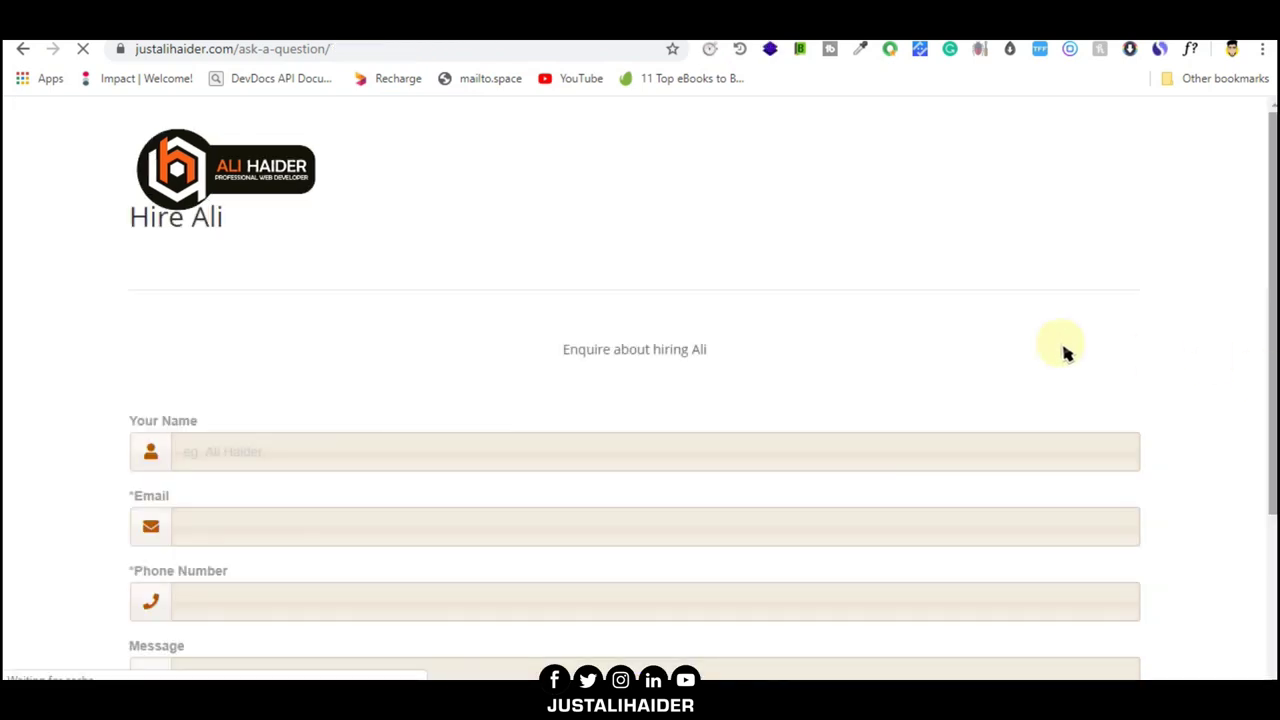
# Step: Check the live form, then reopen the Visual Builder and the form row's settings
pyautogui.scroll(-2, 477, 414)
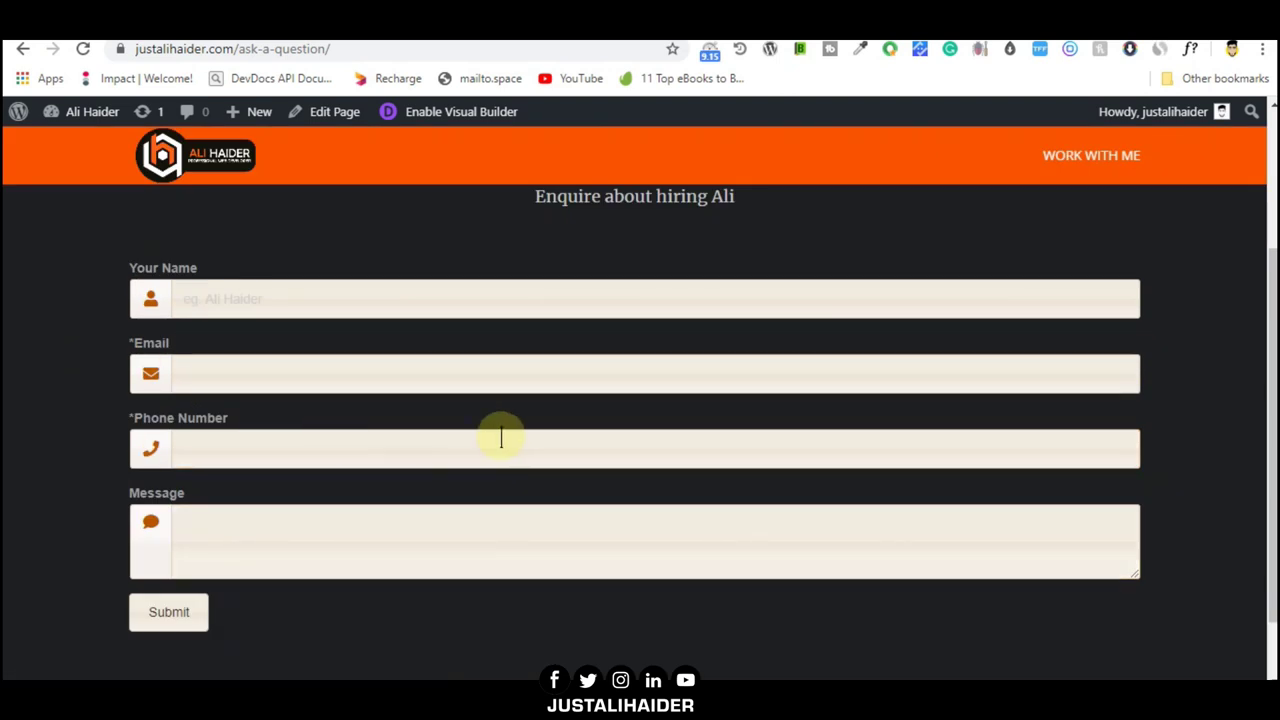
pyautogui.scroll(2, 300, 445)
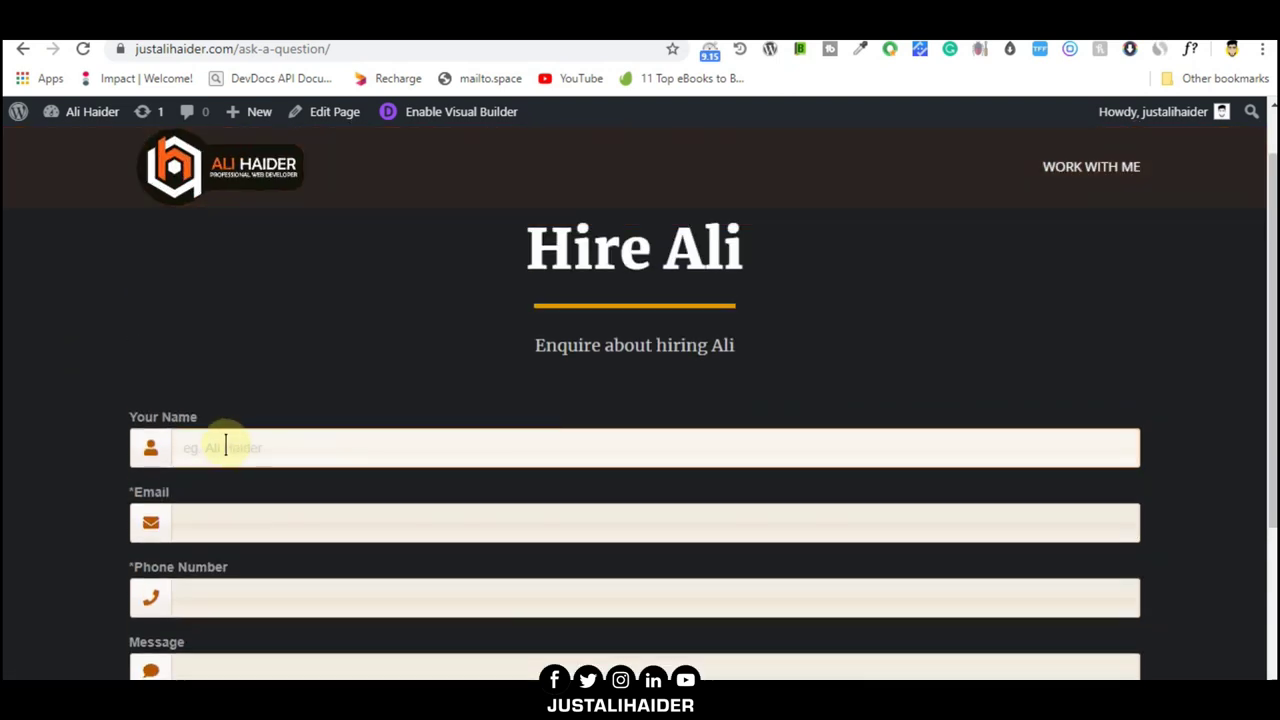
pyautogui.click(463, 120)
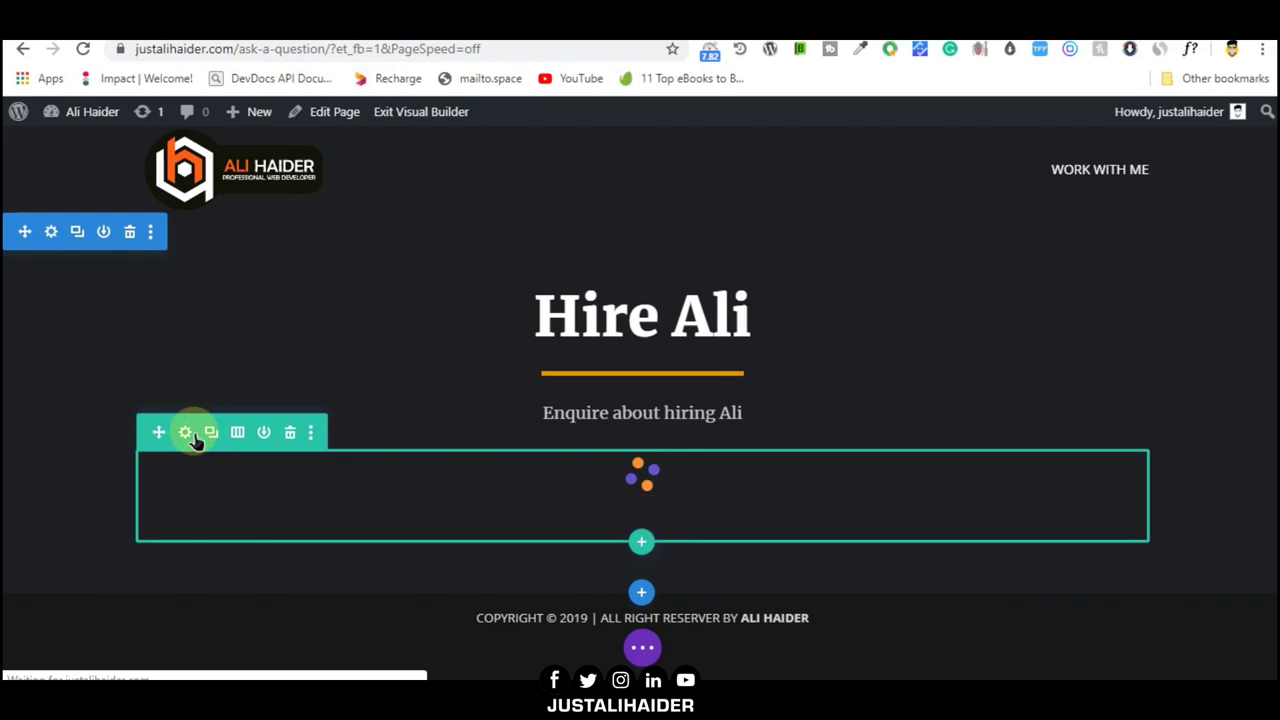
pyautogui.click(185, 433)
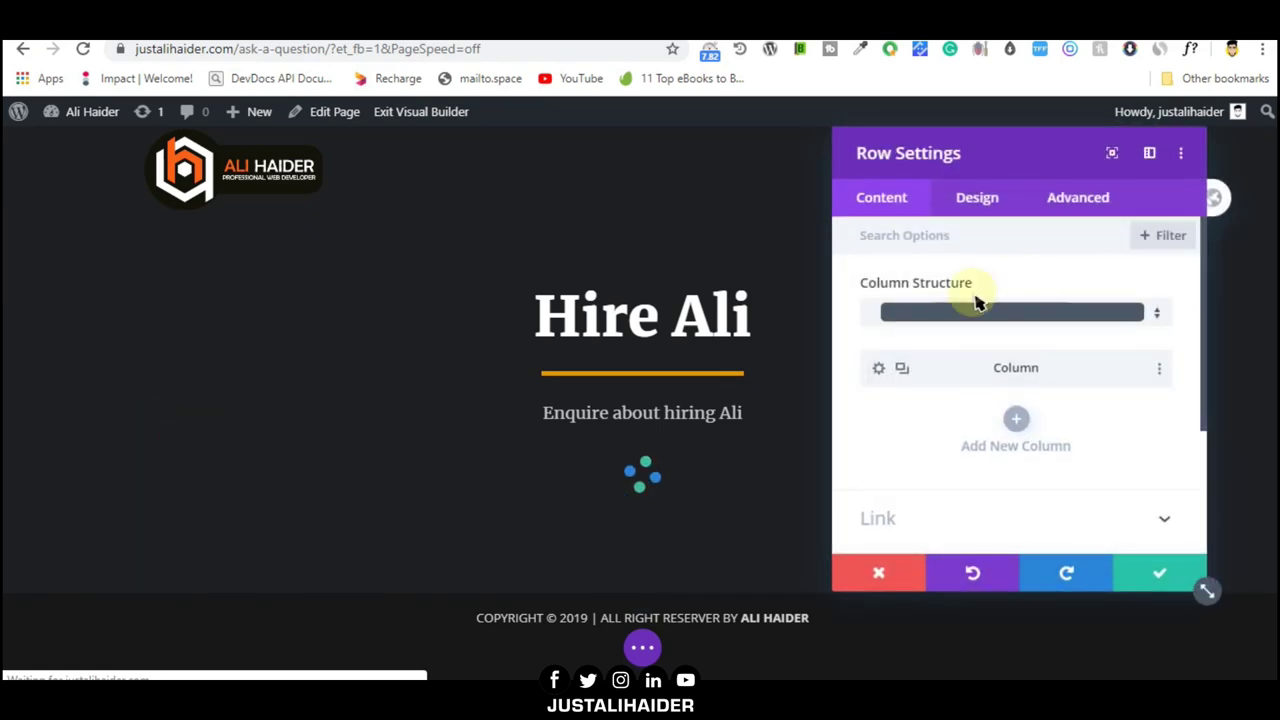
# Step: Enable responsive row width under Design > Sizing and set desktop width to 45%
pyautogui.click(978, 199)
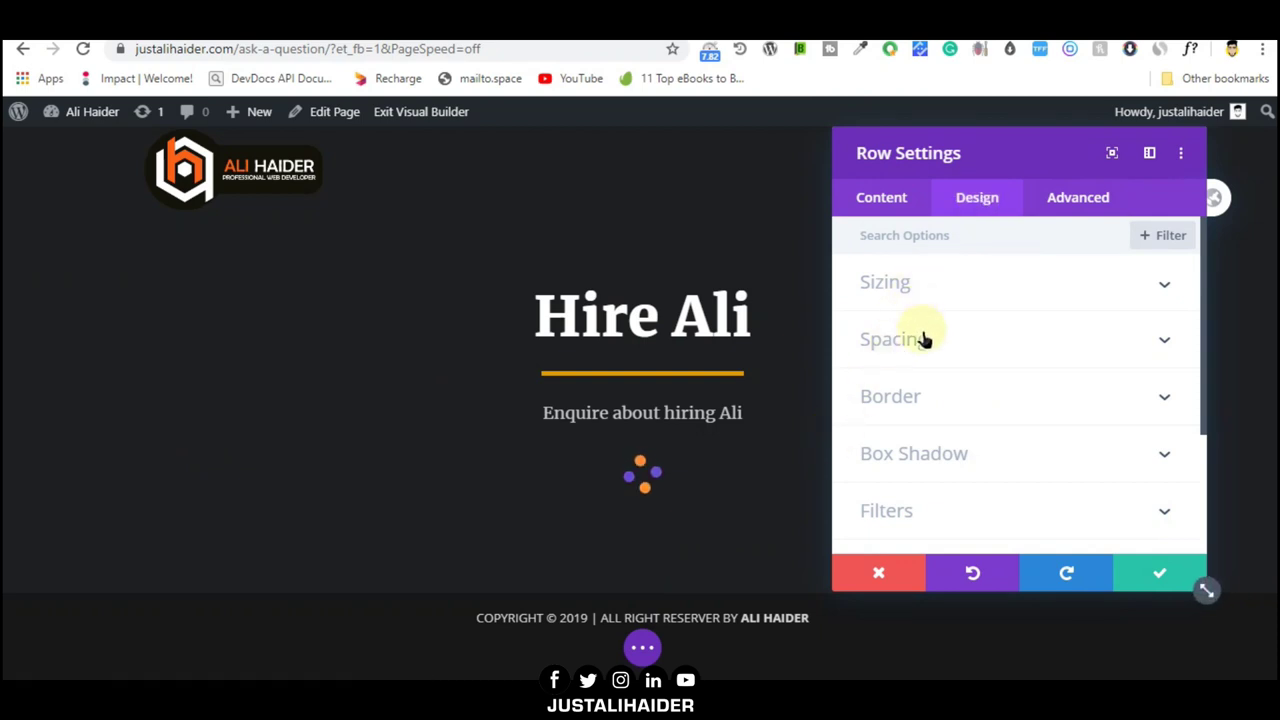
pyautogui.click(920, 290)
pyautogui.moveTo(929, 478)
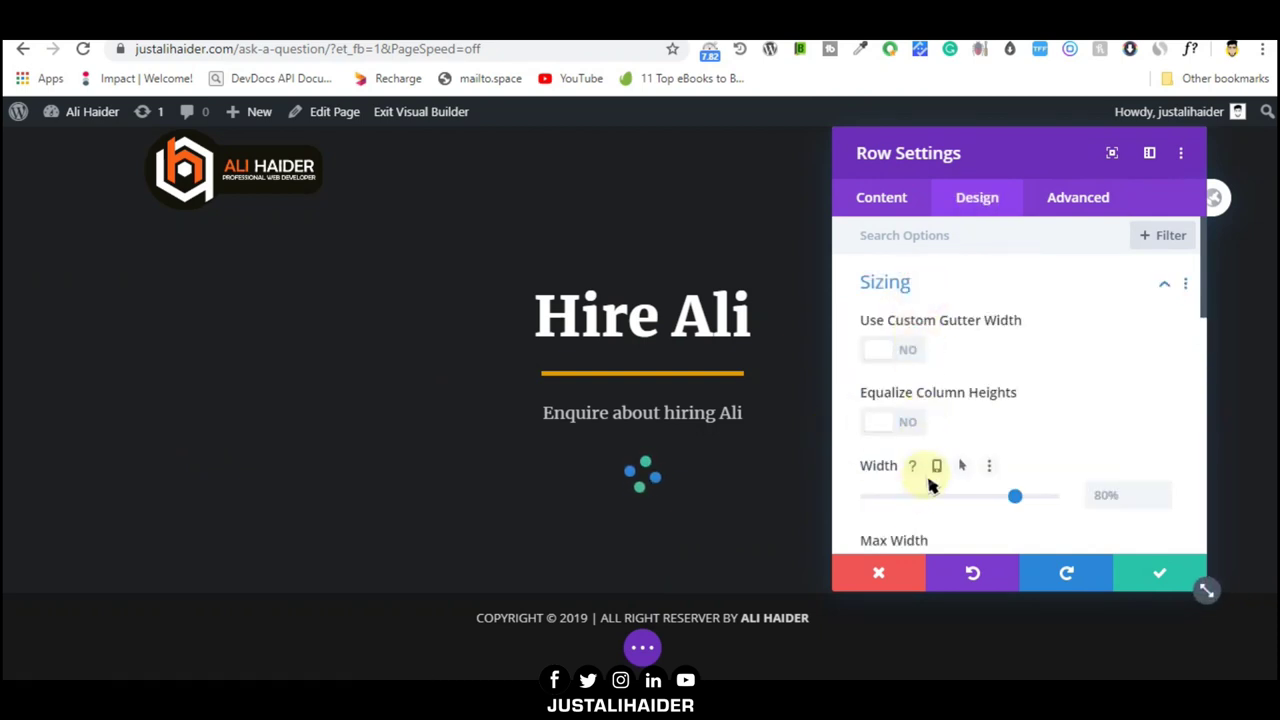
pyautogui.click(942, 467)
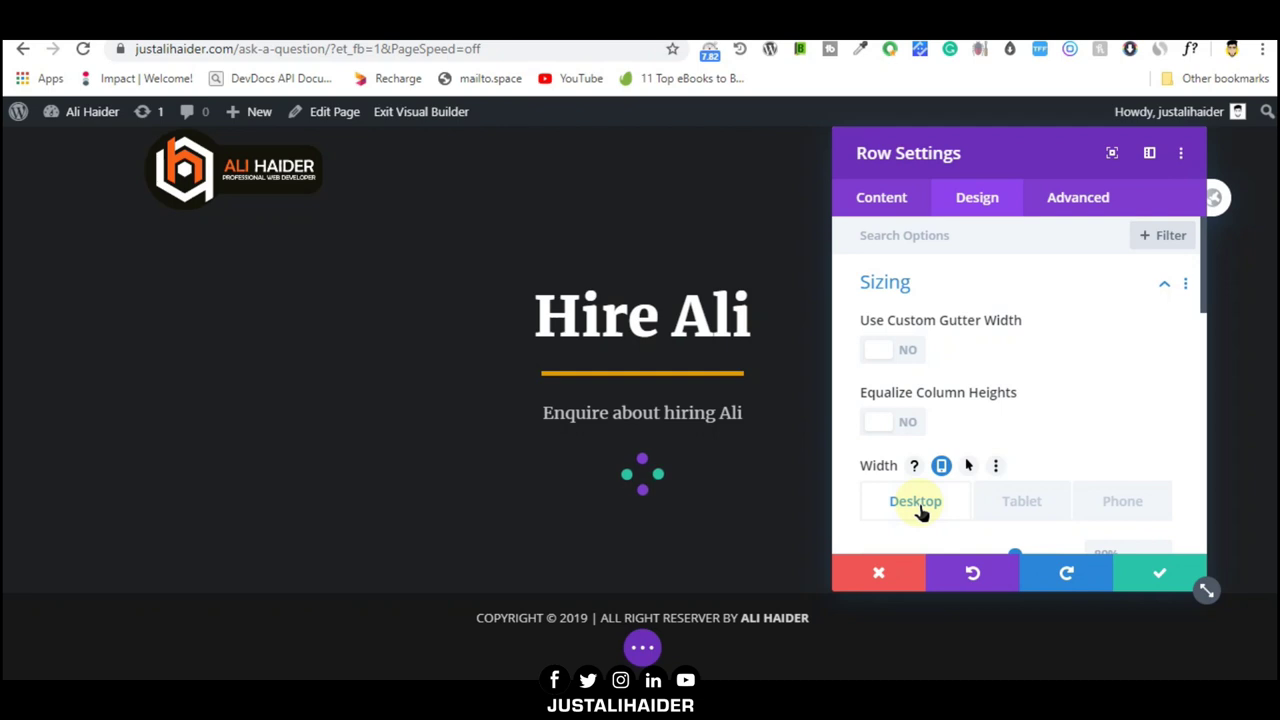
pyautogui.scroll(-2, 950, 500)
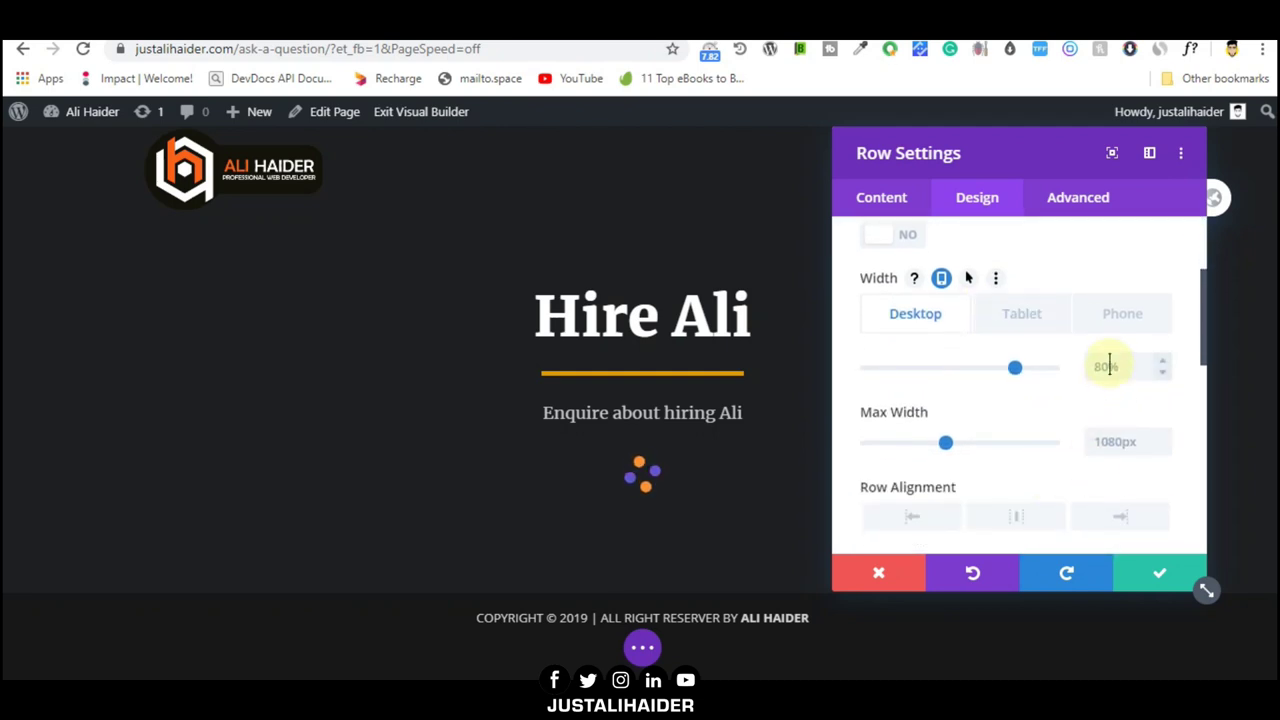
pyautogui.click(1120, 367)
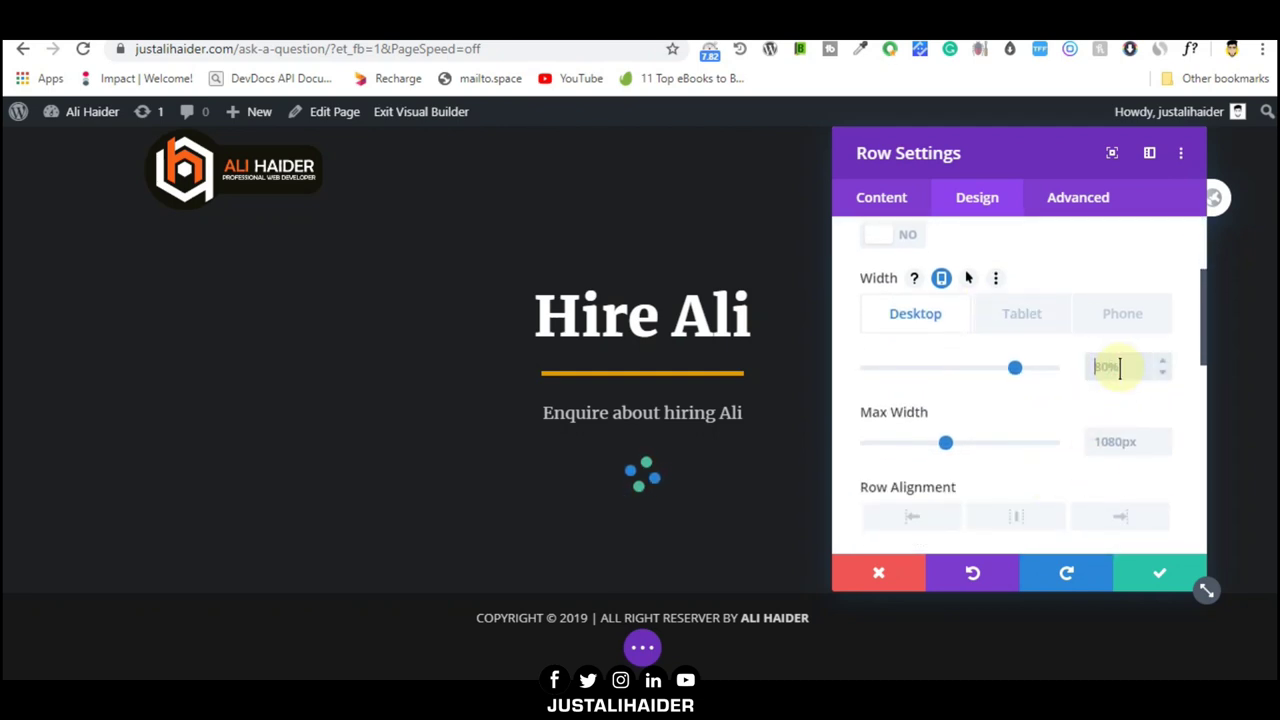
pyautogui.write('45%')
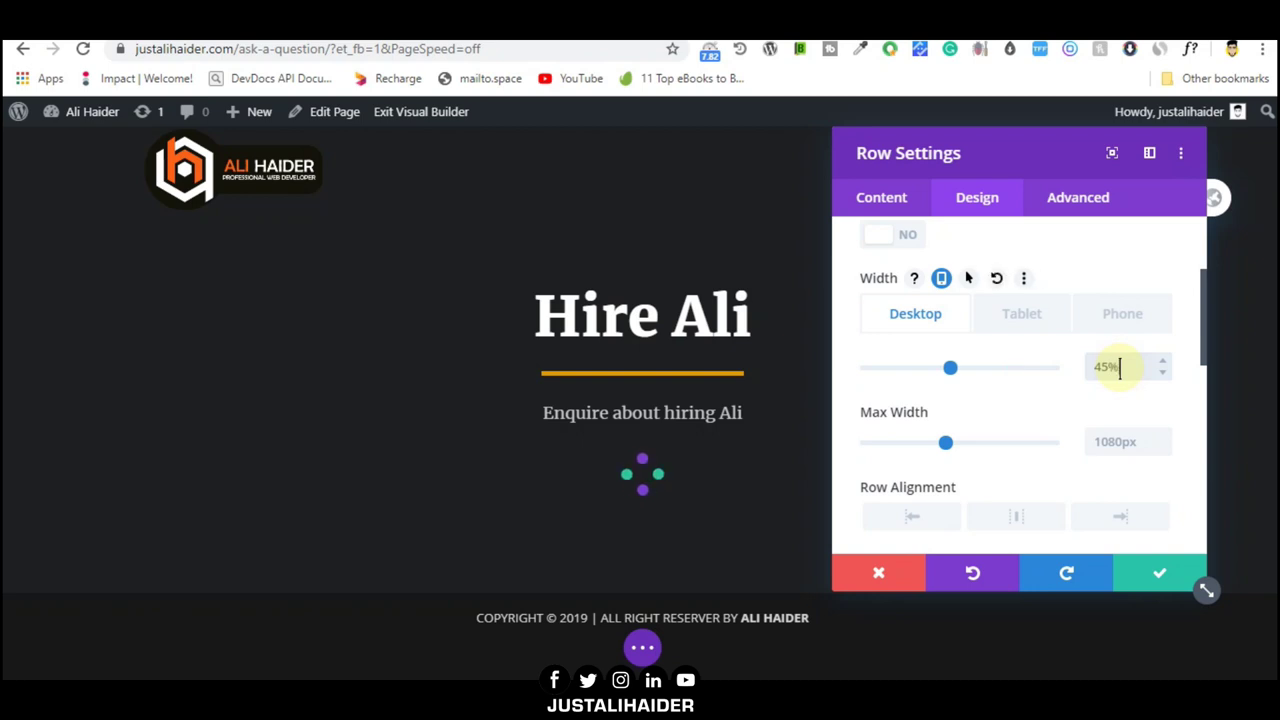
# Step: Adjust the row width to 81% on tablet and 80% on phone, and apply
pyautogui.click(1020, 314)
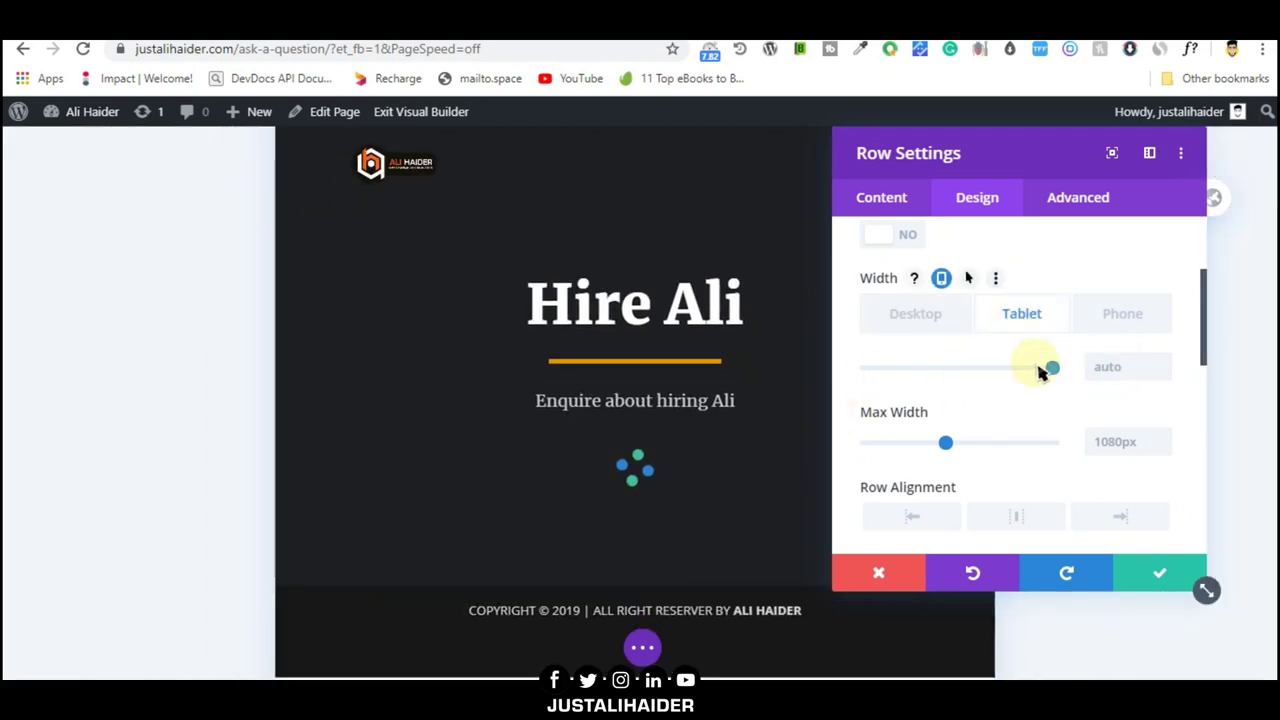
pyautogui.click(1162, 372)
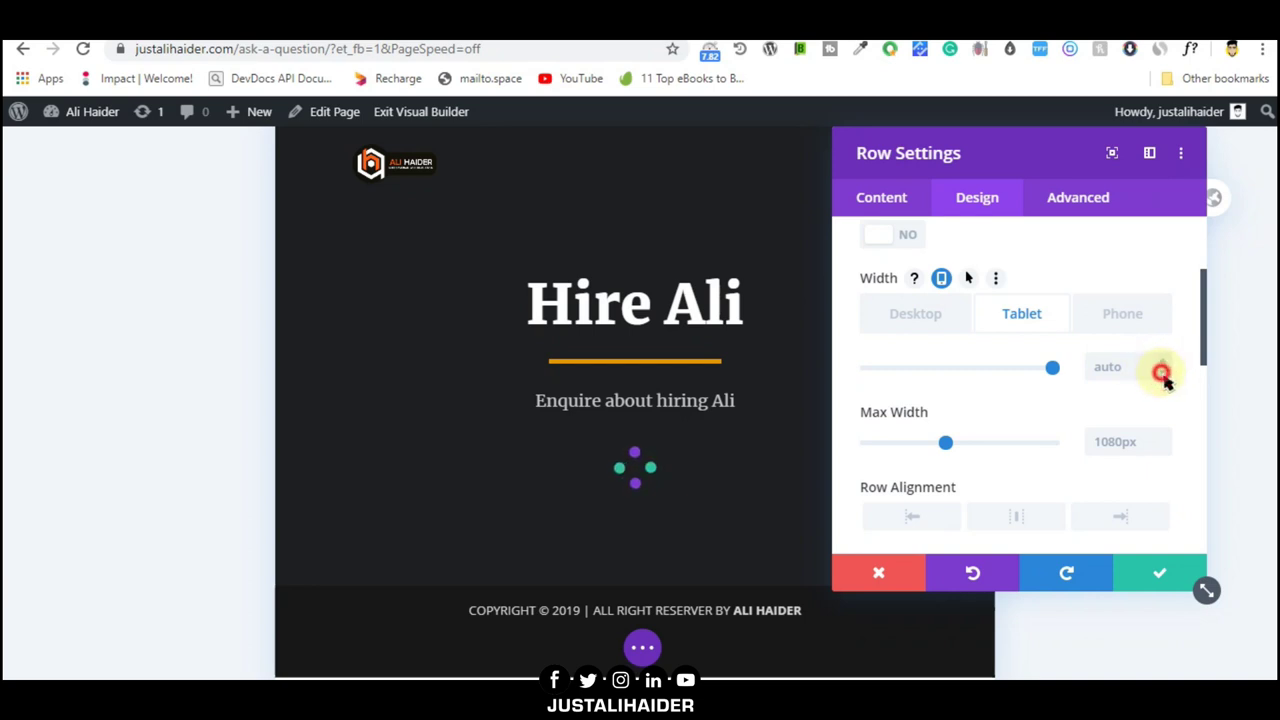
pyautogui.click(1049, 367)
pyautogui.moveTo(1048, 369); pyautogui.dragTo(1039, 370)
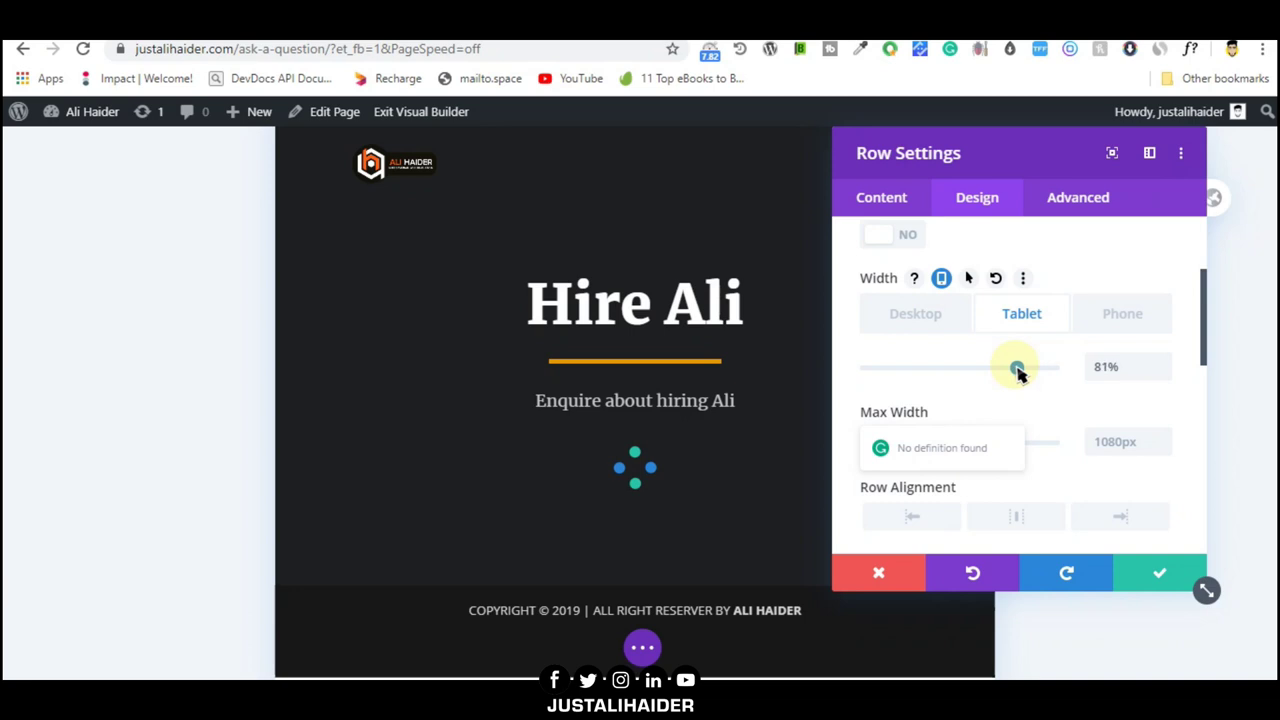
pyautogui.click(1114, 314)
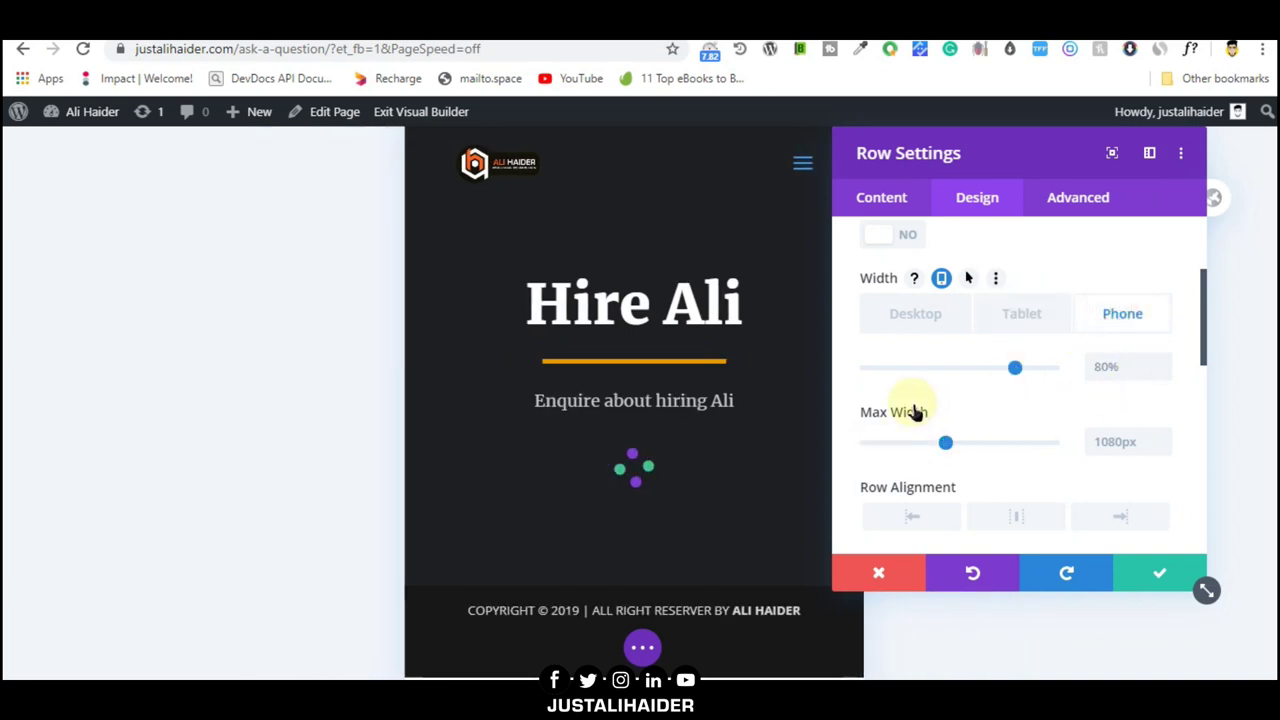
pyautogui.click(1140, 576)
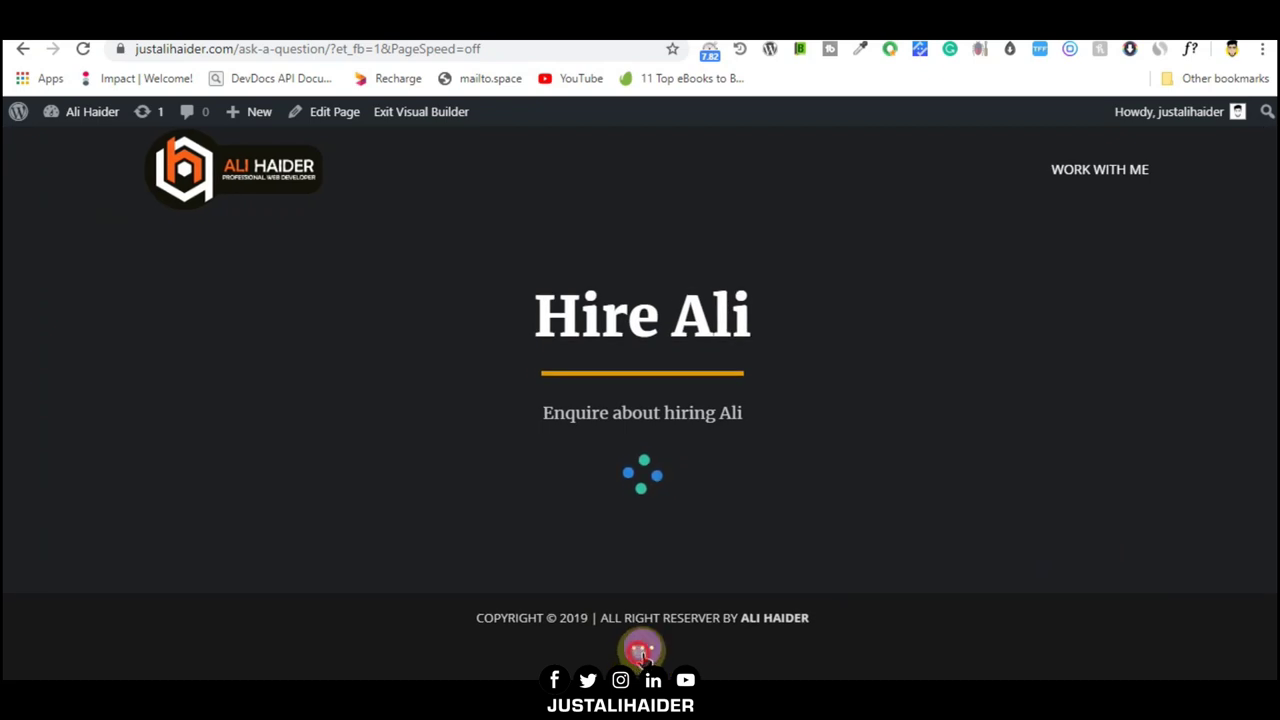
pyautogui.click(642, 649)
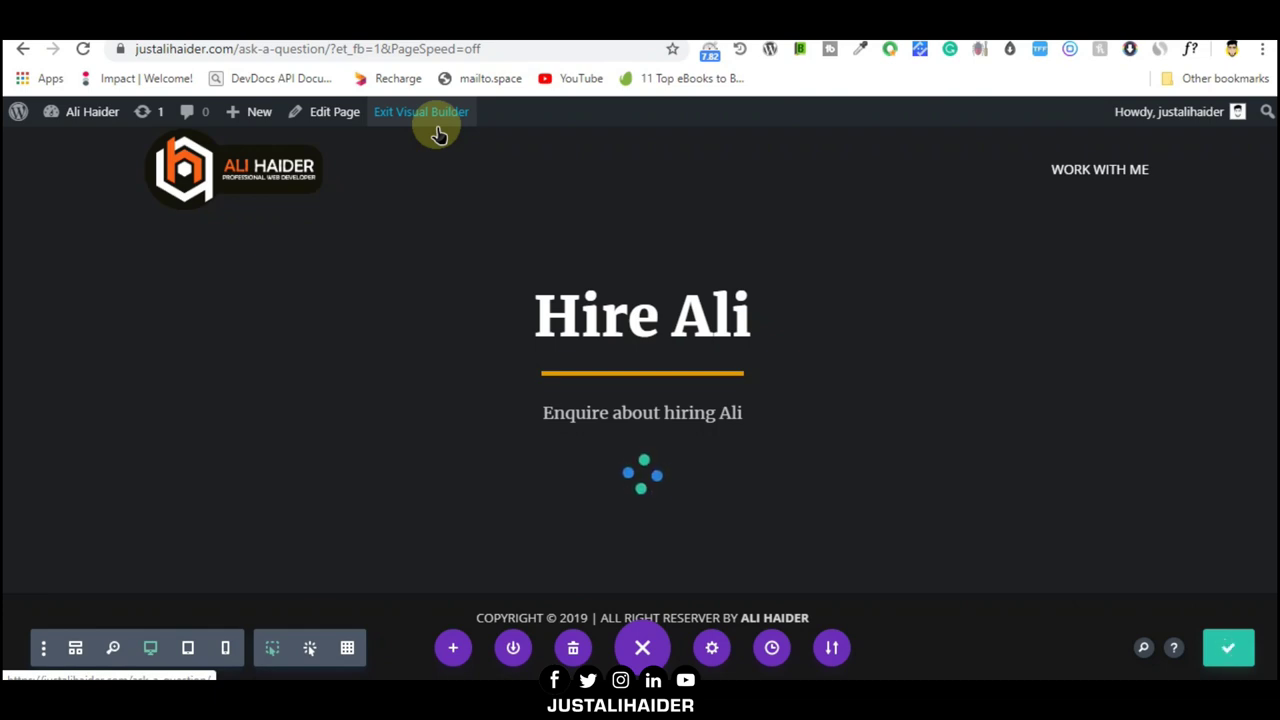
# Step: On the live page, fill the form's name, email and phone fields with test details
pyautogui.click(437, 129)
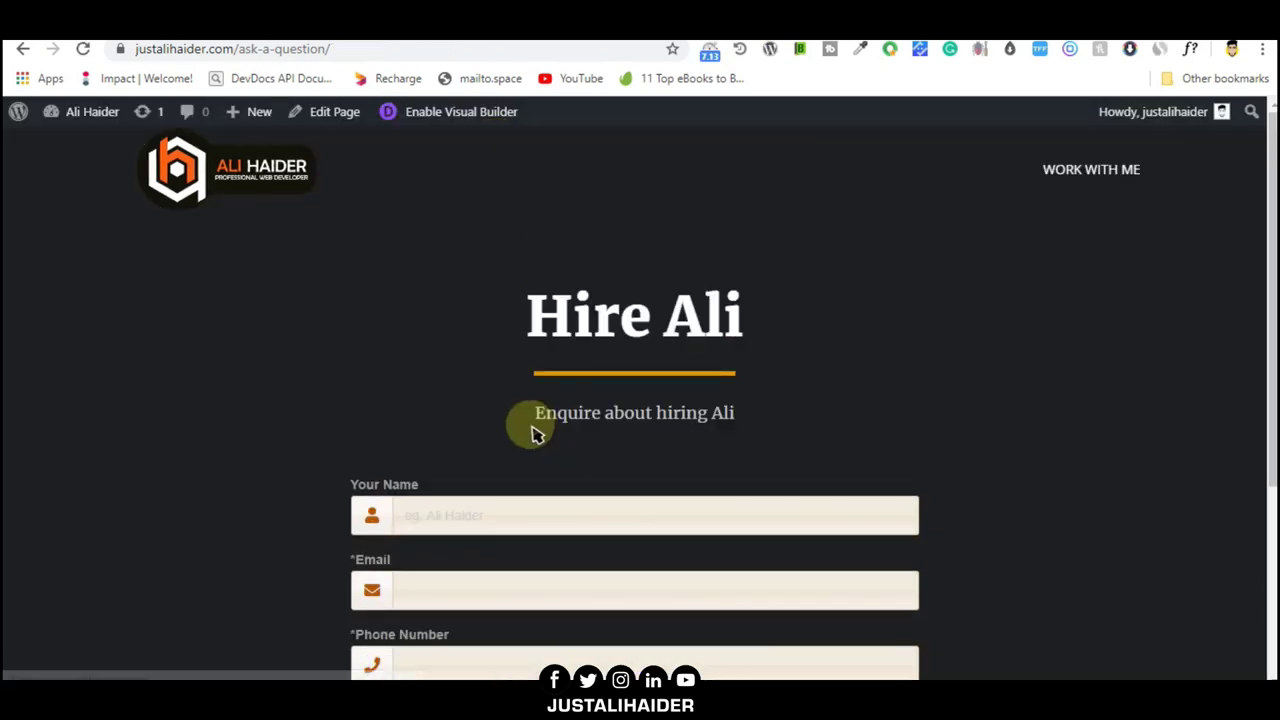
pyautogui.scroll(-2, 625, 382)
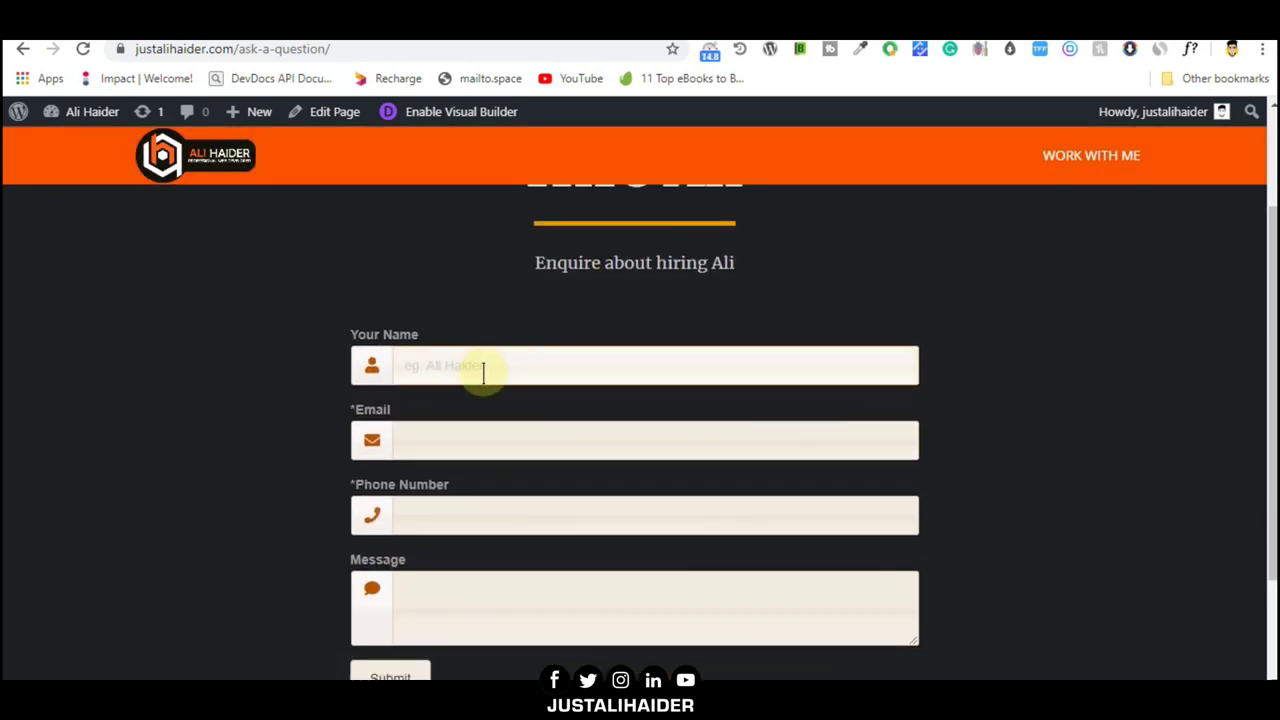
pyautogui.click(483, 371)
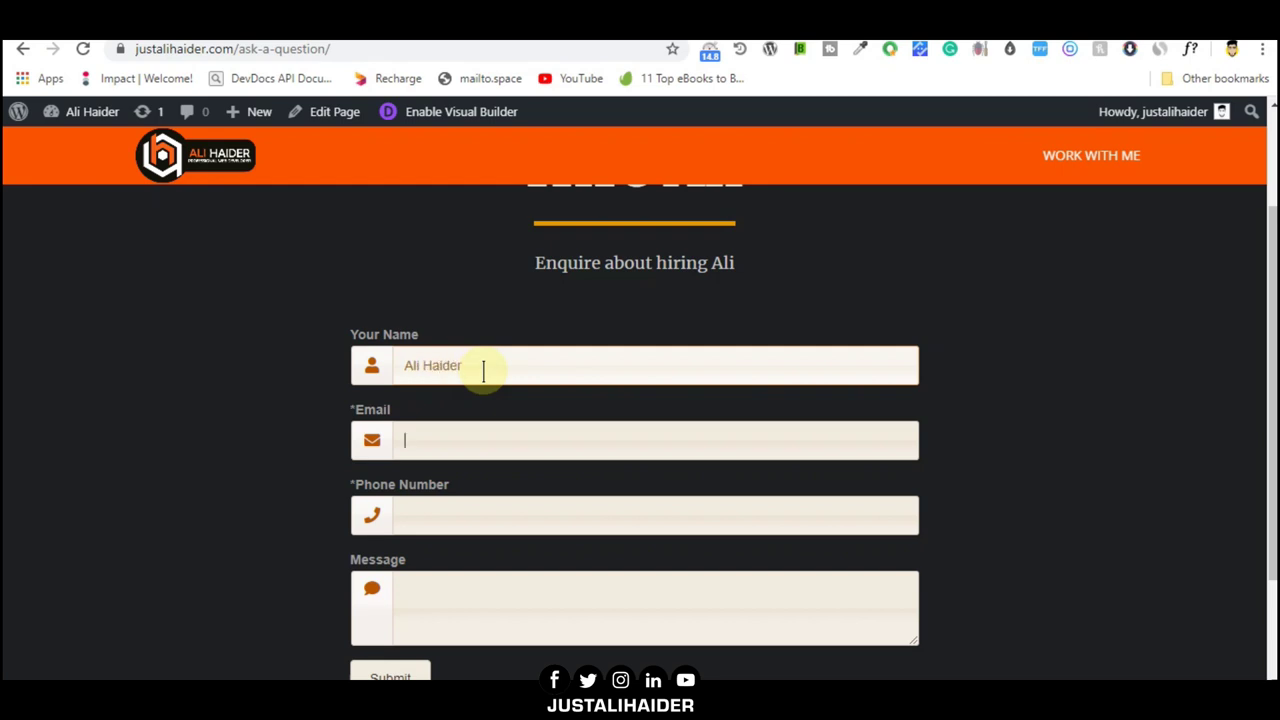
pyautogui.write('some@some.com')
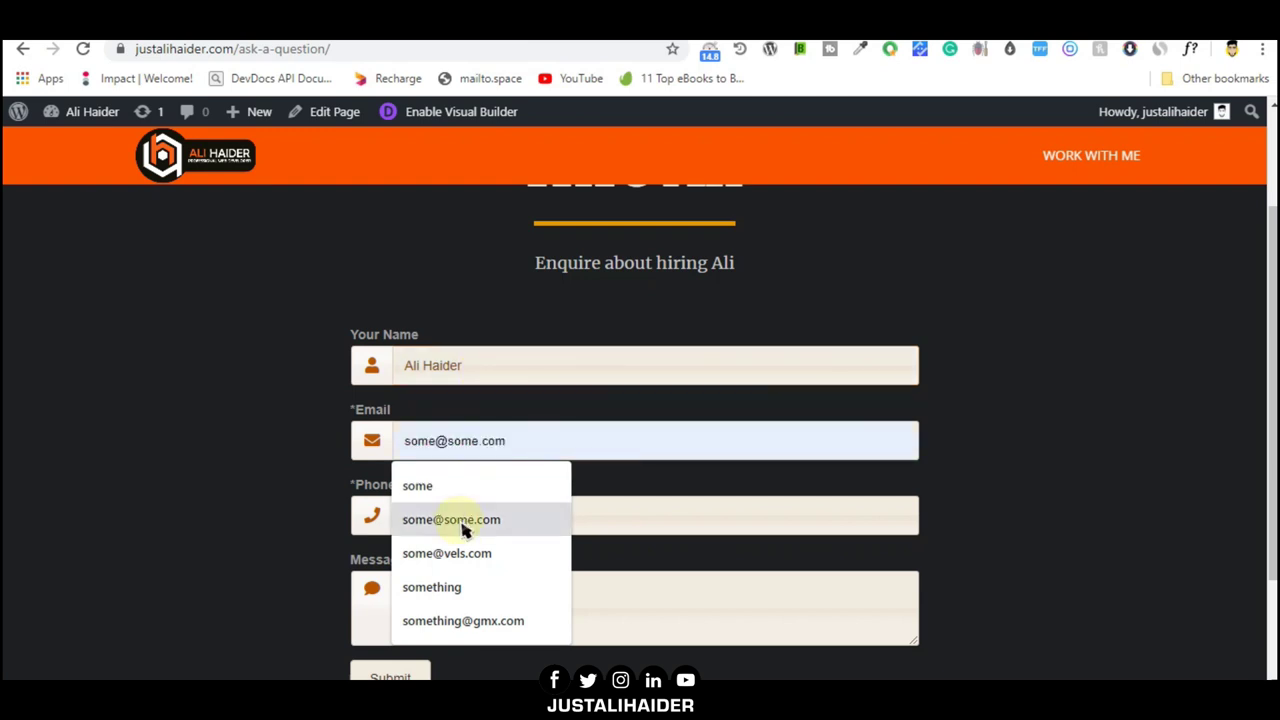
pyautogui.click(460, 520)
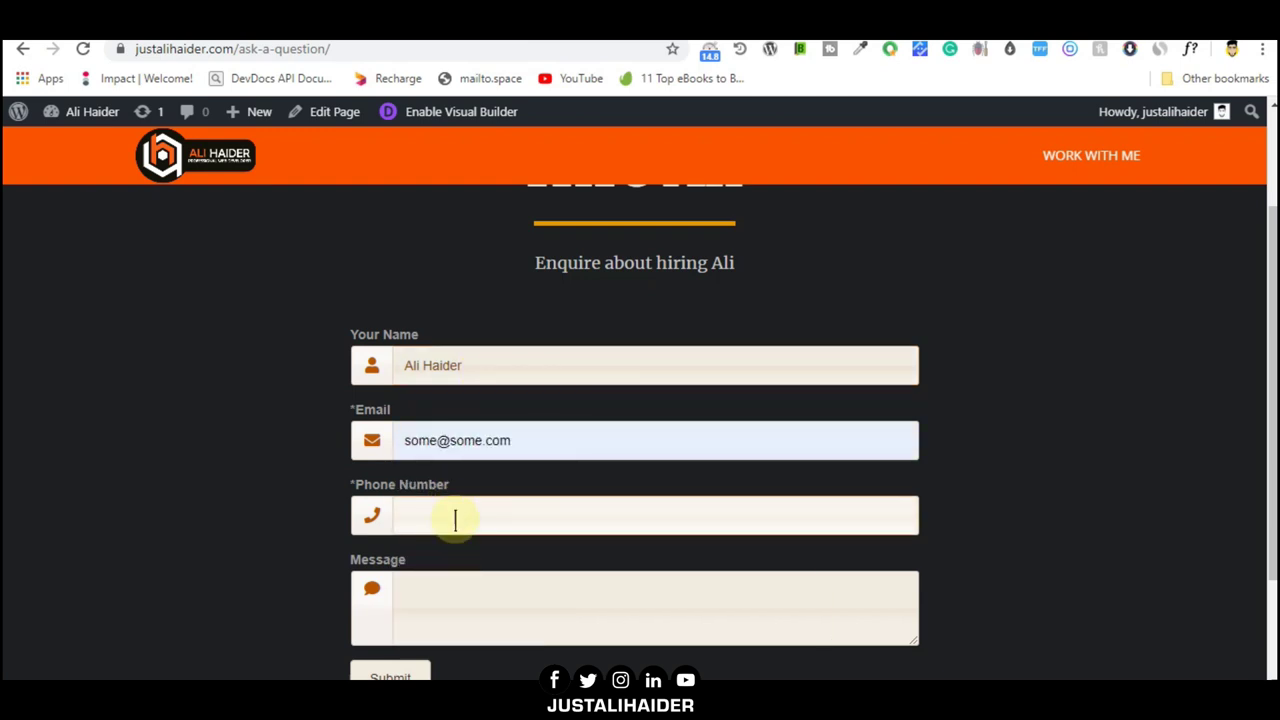
pyautogui.click(454, 520)
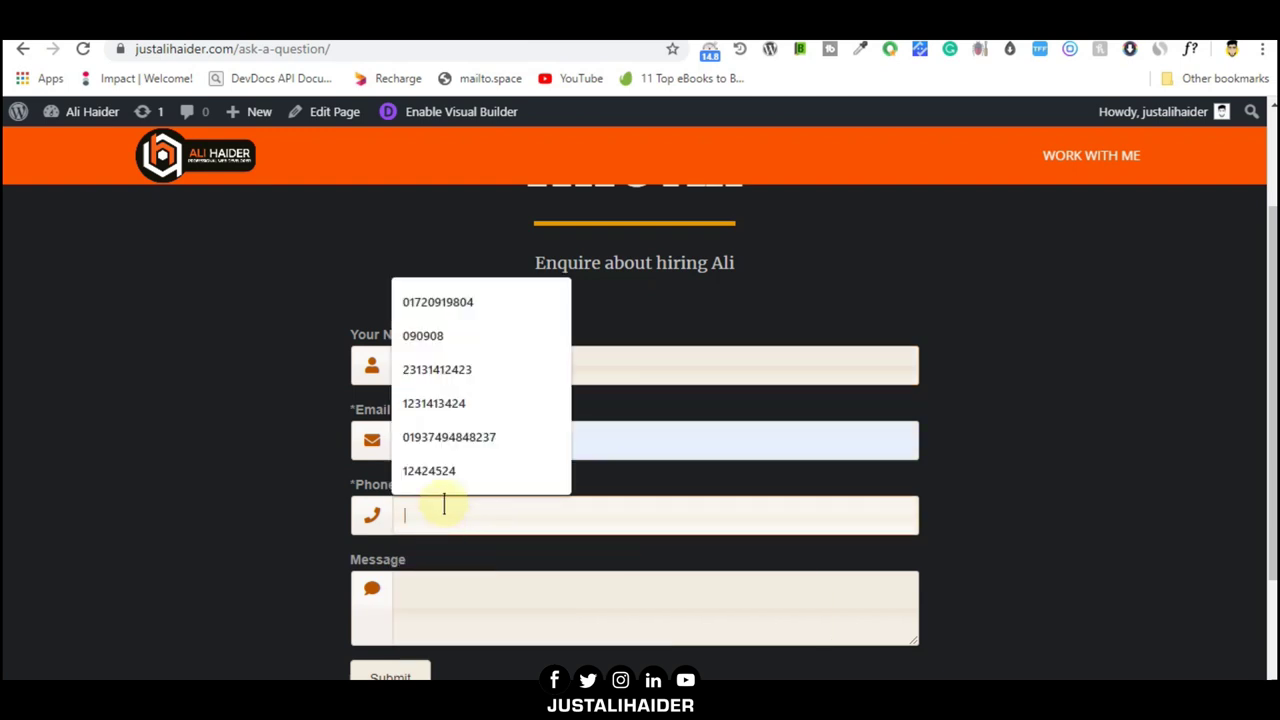
pyautogui.click(482, 403)
# Step: Write a test message and submit the contact form
pyautogui.click(452, 634)
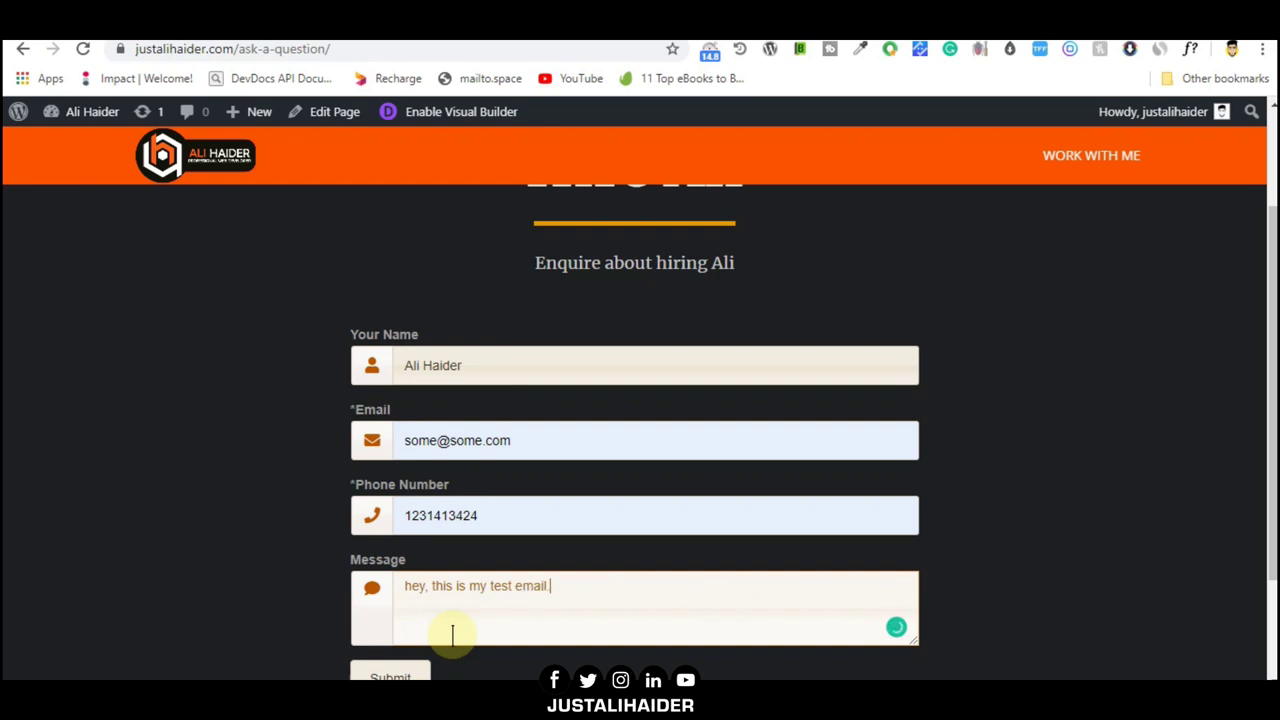
pyautogui.scroll(-1, 490, 634)
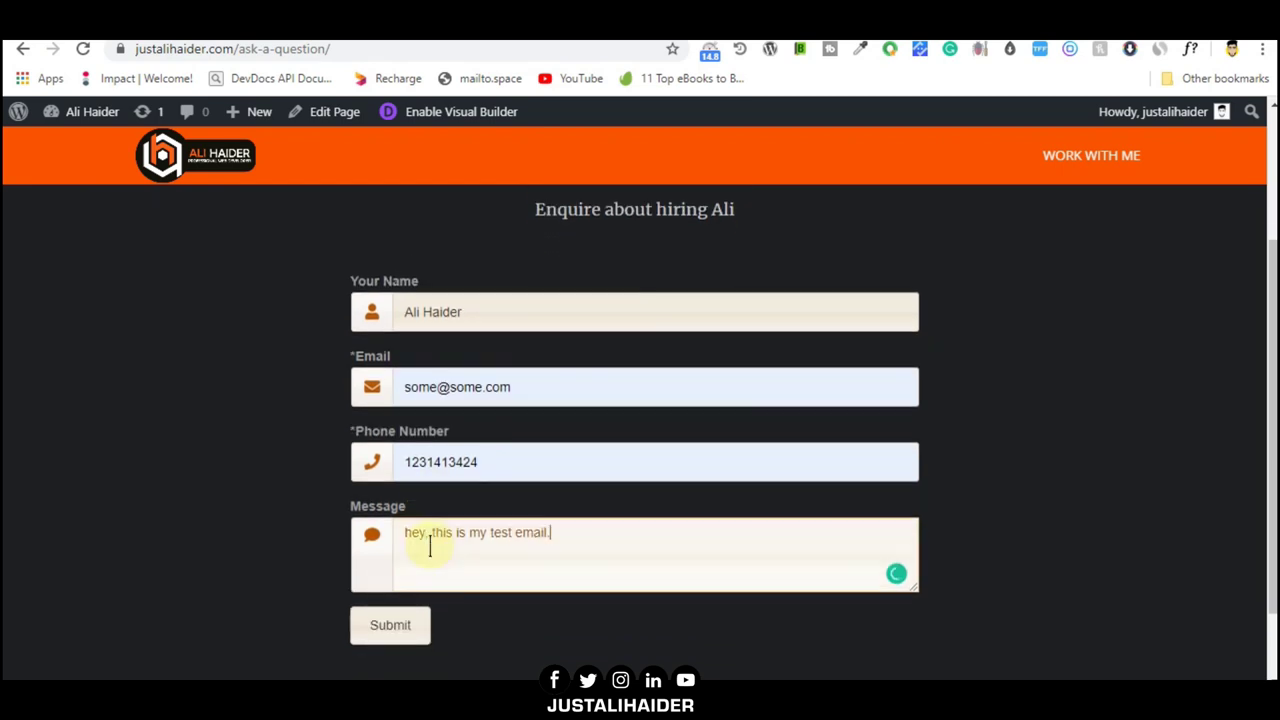
pyautogui.click(390, 603)
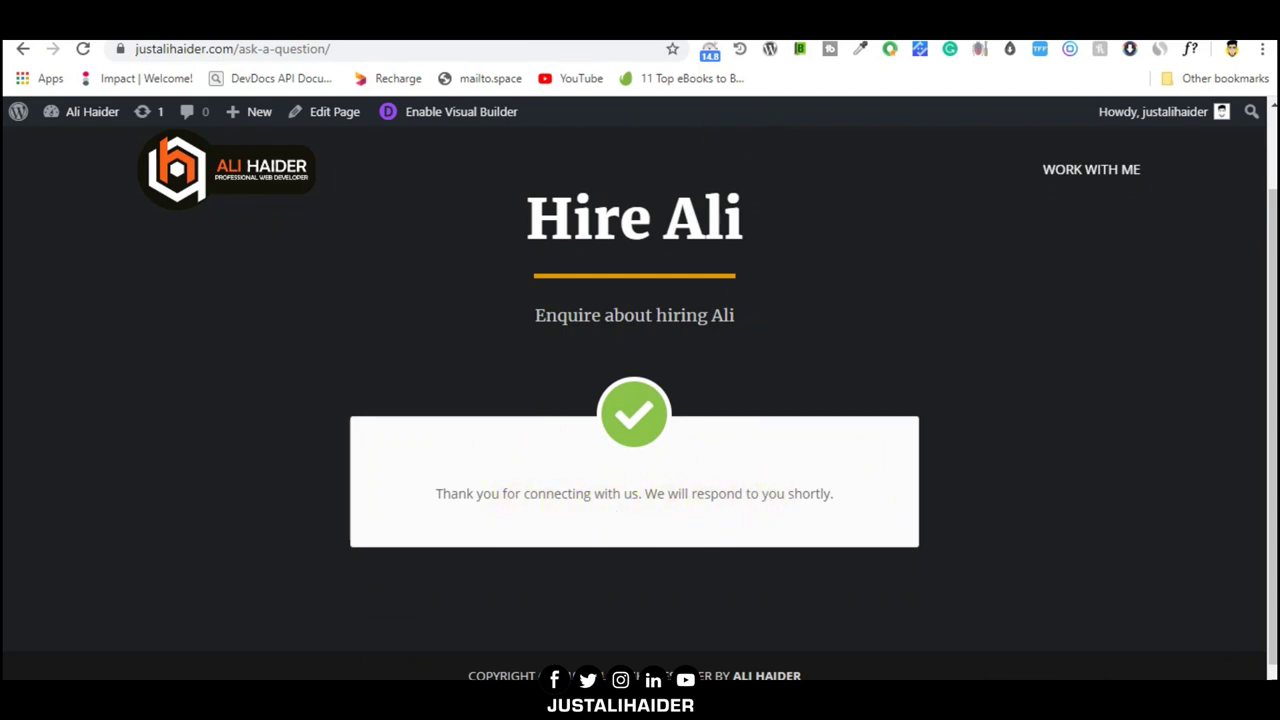
# Step: Open Gmail in a new tab and open the NEX-Forms Submission email
pyautogui.hotkey('ctrl', 't')
pyautogui.write('g')
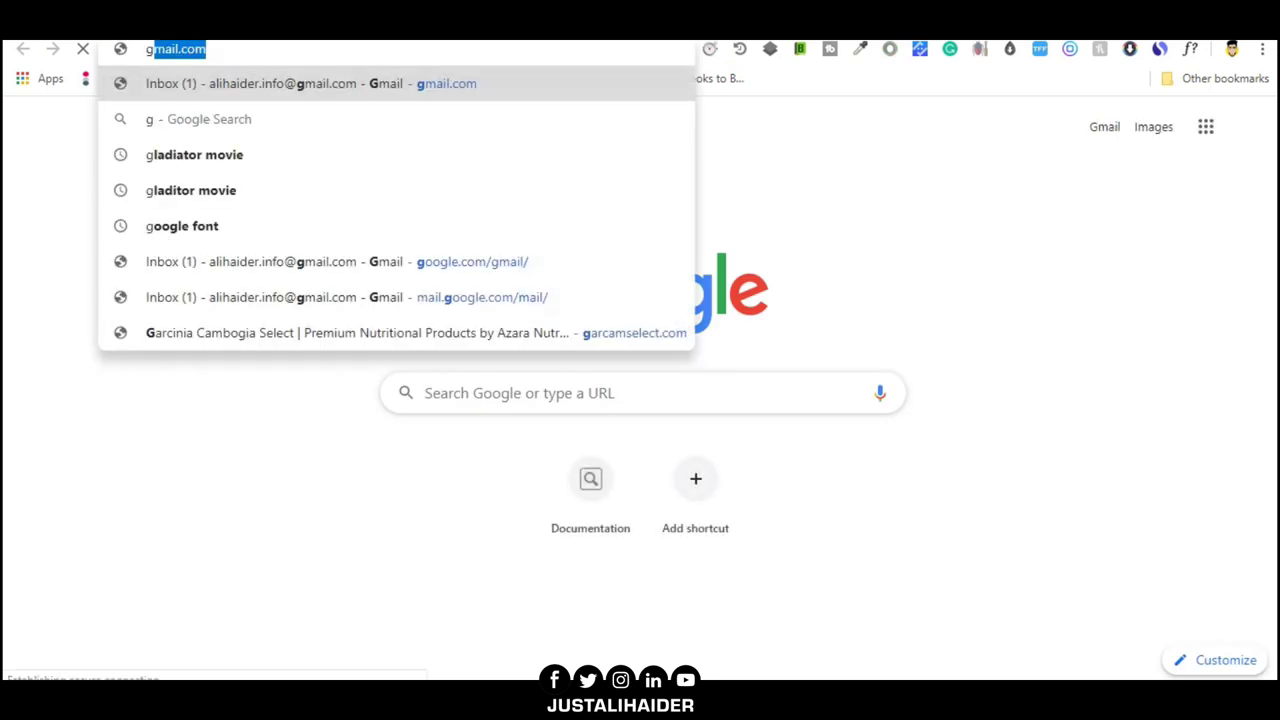
pyautogui.press('Return')
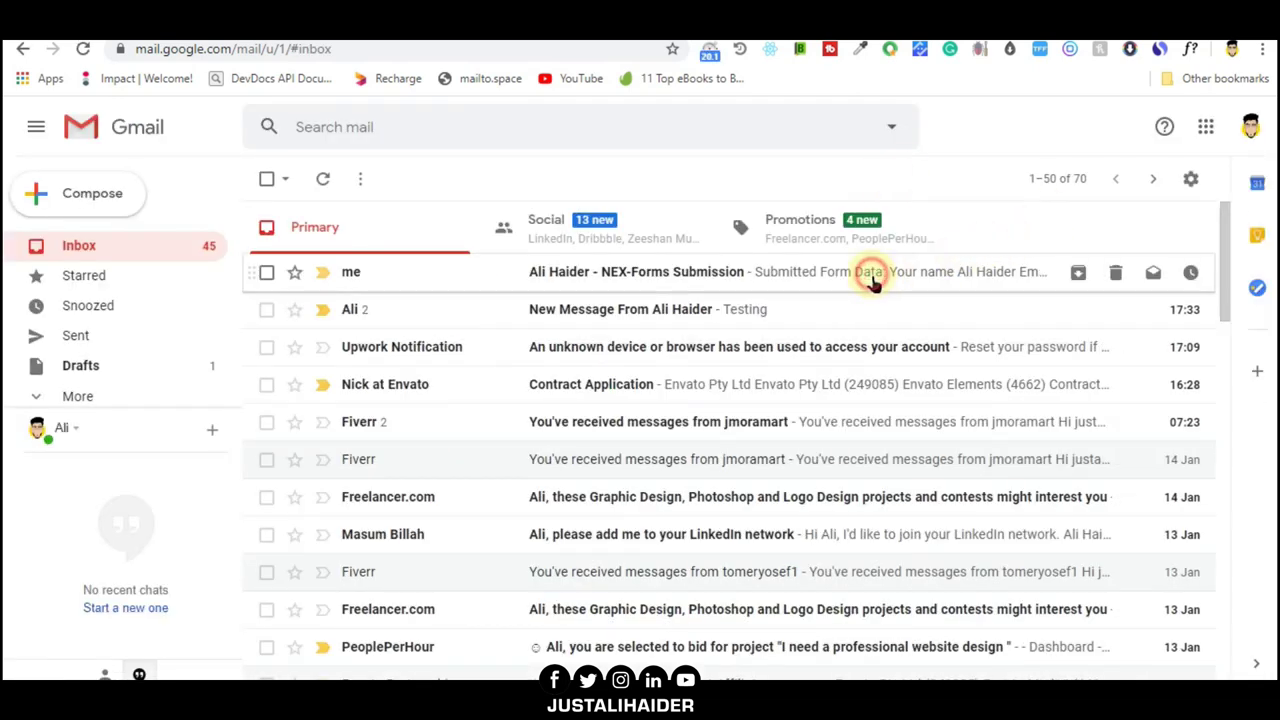
pyautogui.click(870, 280)
# Step: Check the sender address in the email's warning, then return to the site's thank-you page
pyautogui.scroll(-2, 800, 330)
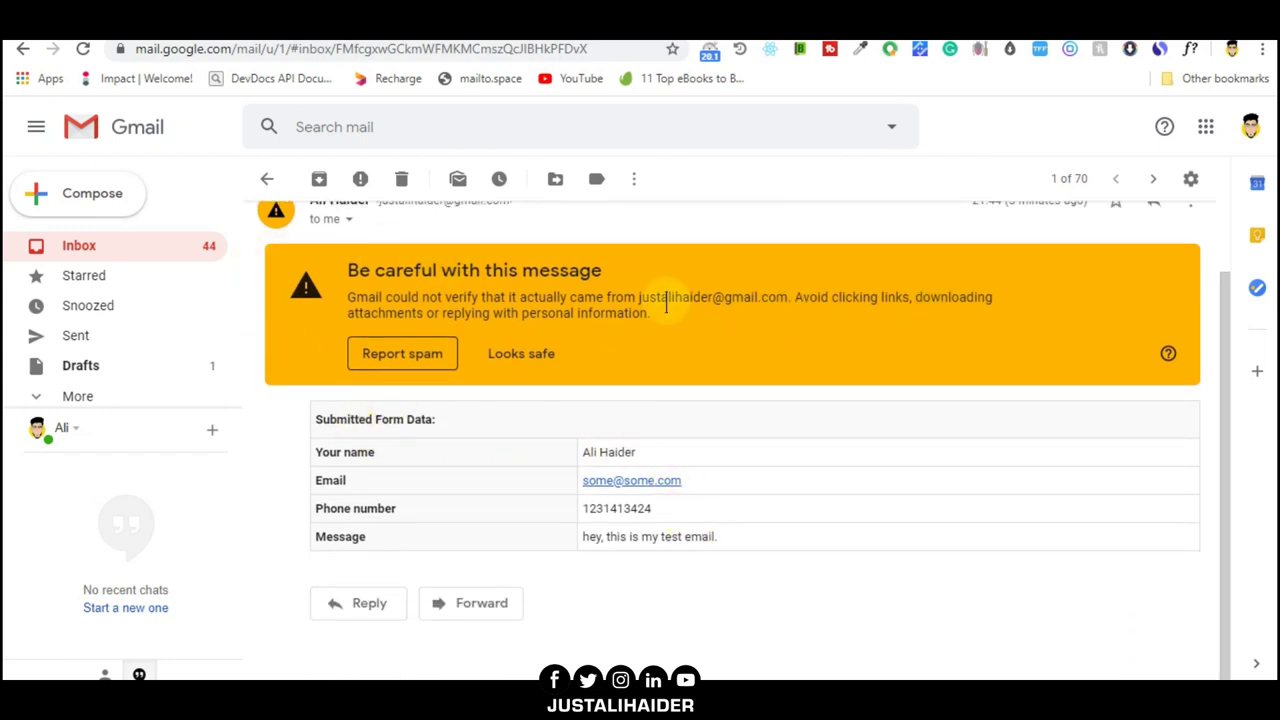
pyautogui.moveTo(639, 298); pyautogui.dragTo(790, 296)
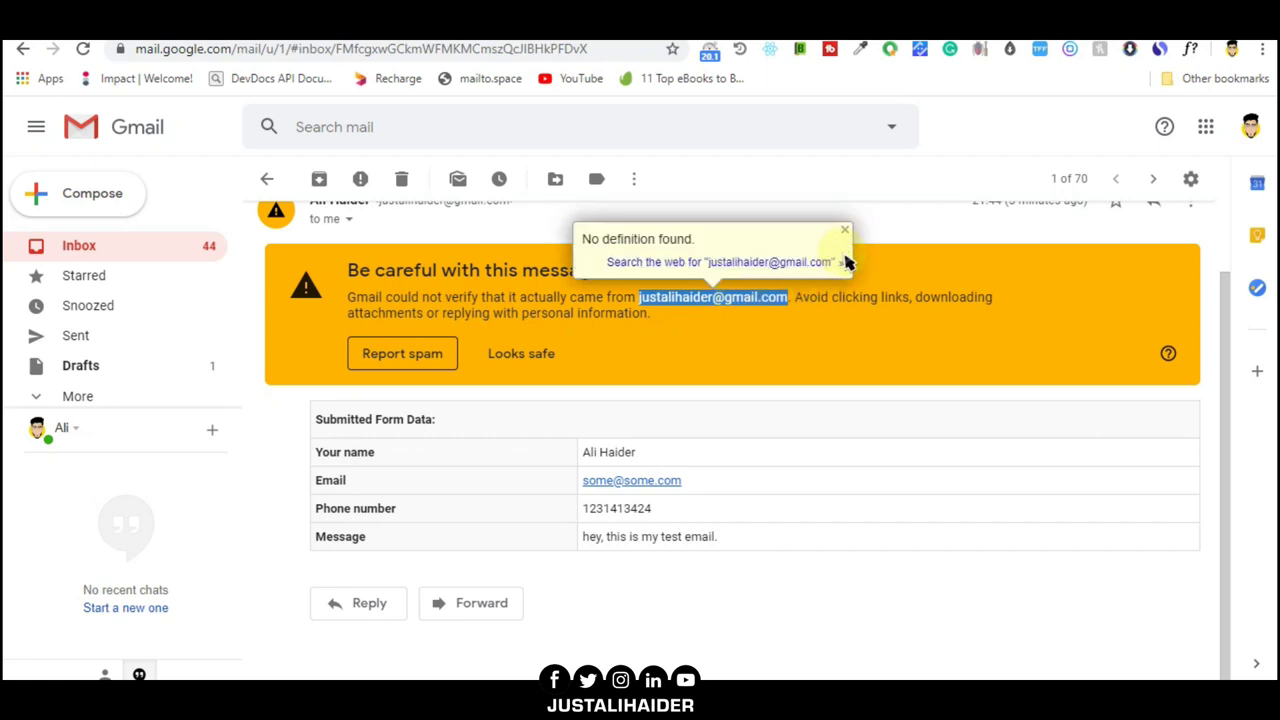
pyautogui.click(848, 318)
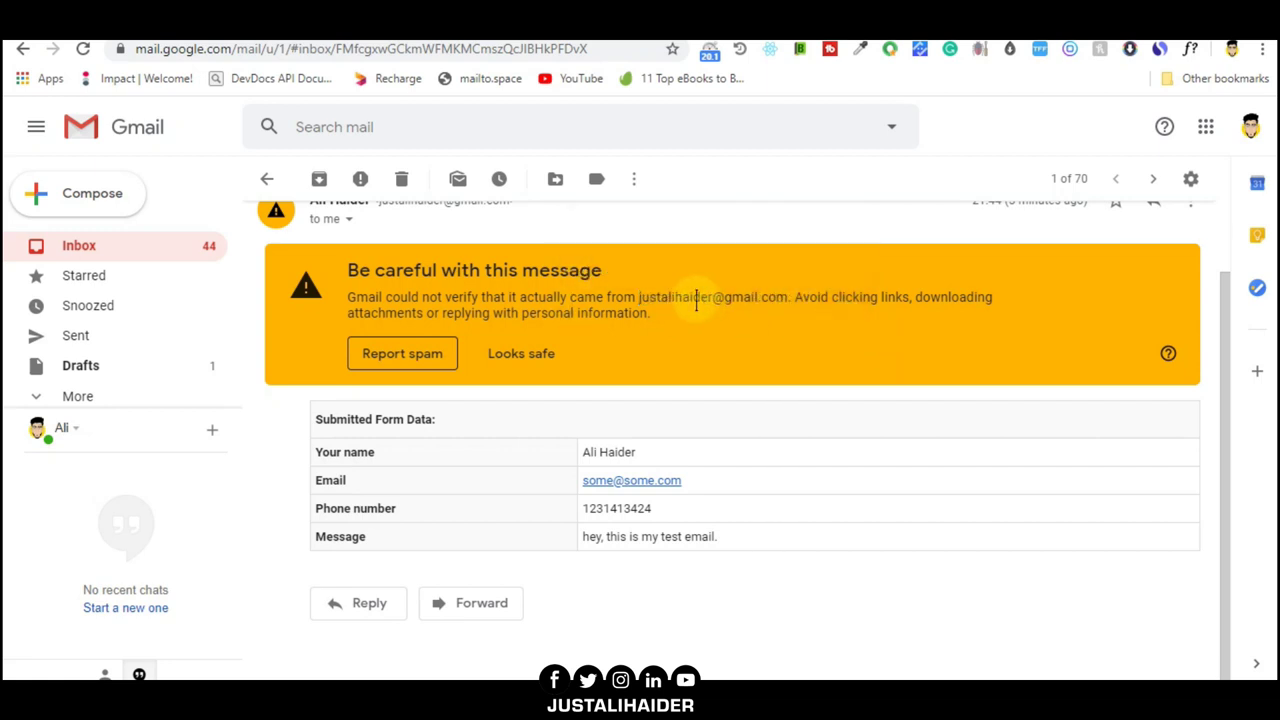
pyautogui.moveTo(639, 298); pyautogui.dragTo(781, 295)
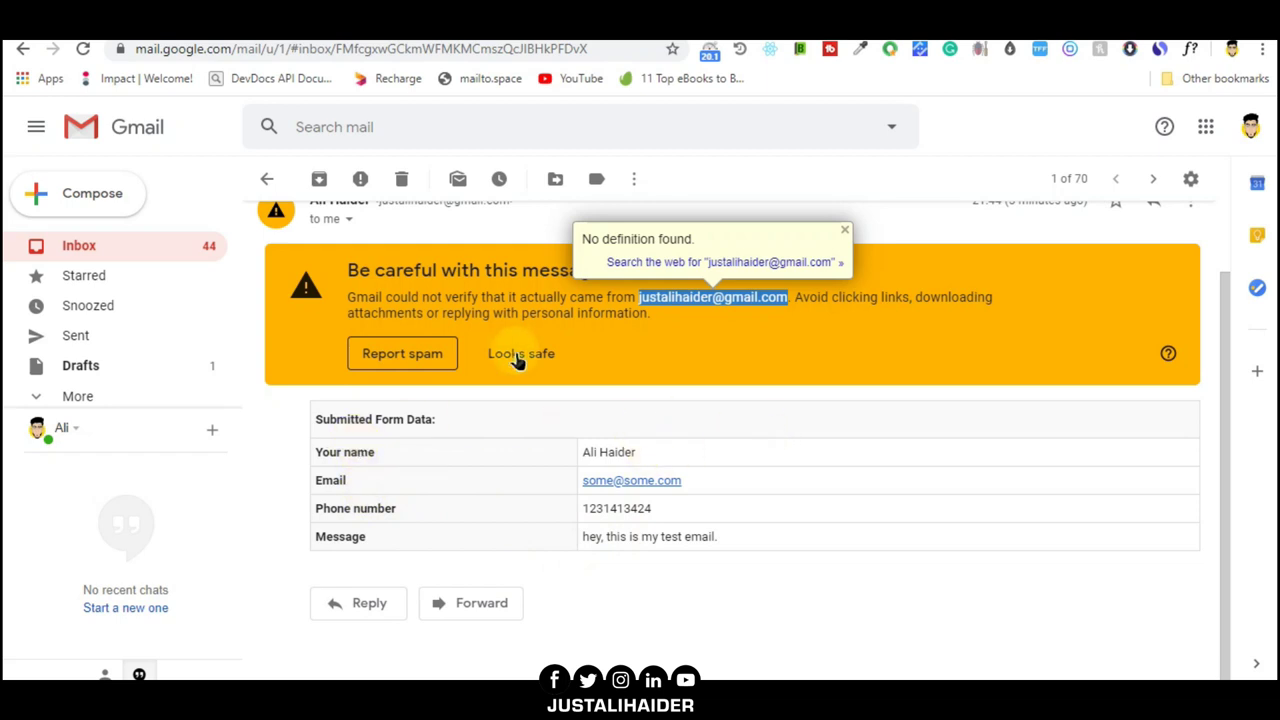
pyautogui.scroll(1, 518, 362)
pyautogui.click(845, 233)
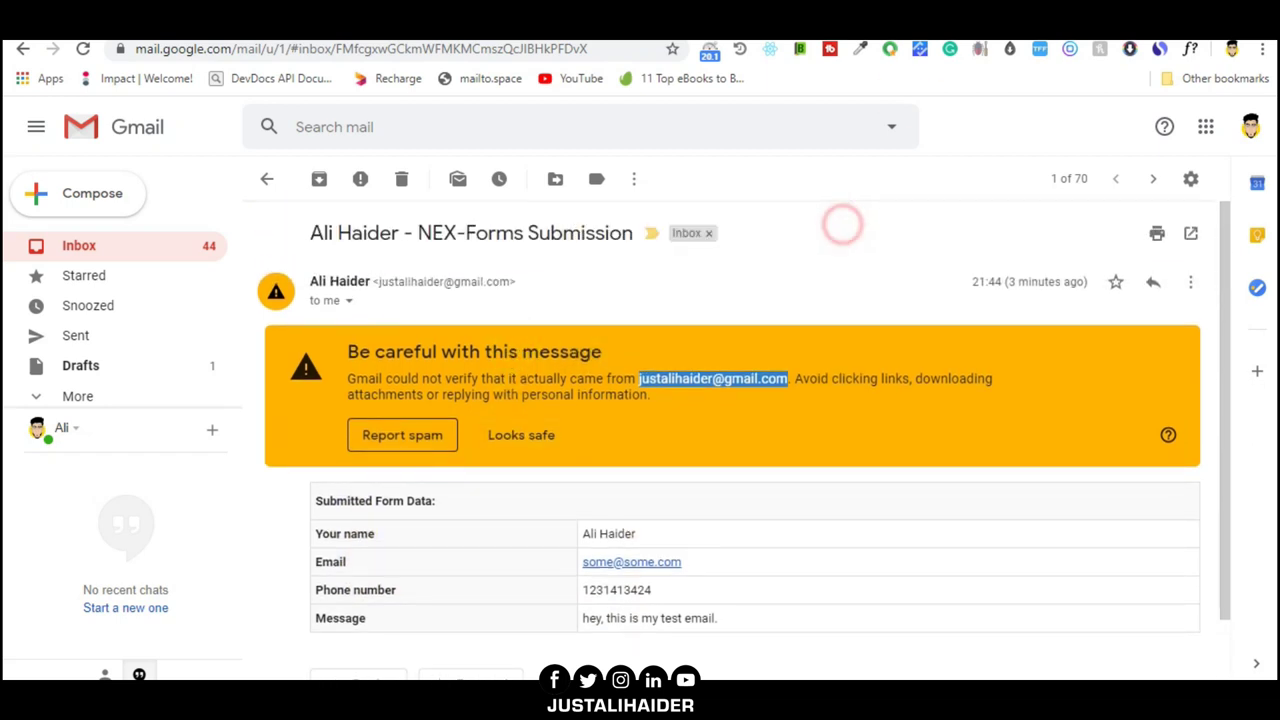
pyautogui.press('F5')
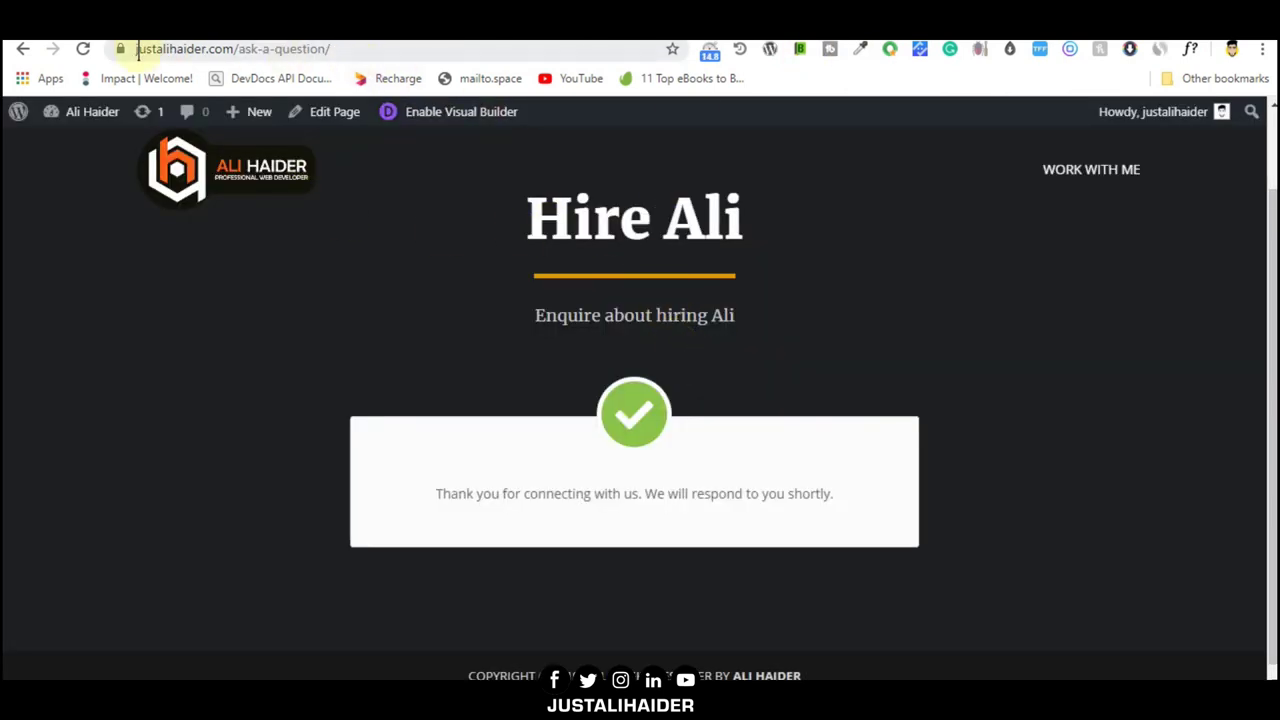
# Step: Reload the Hire Ali page so the form is empty, then select the Your Name field
pyautogui.click(84, 48)
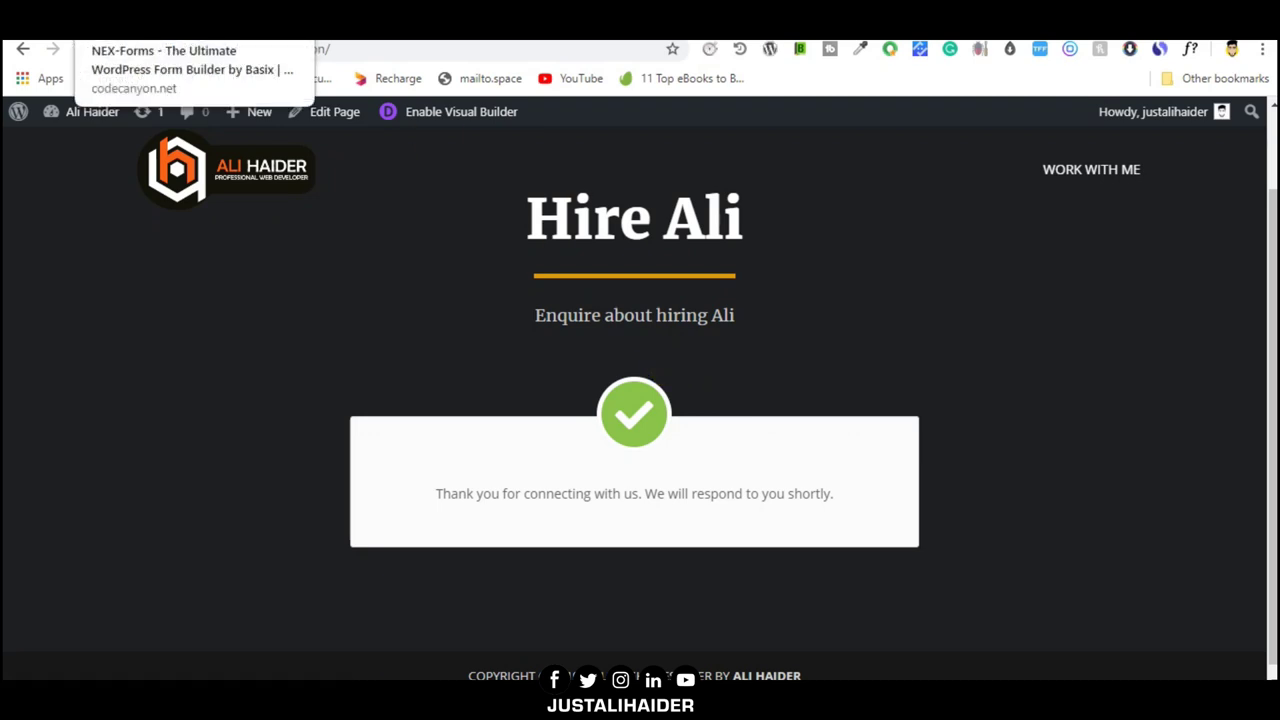
pyautogui.press('F5')
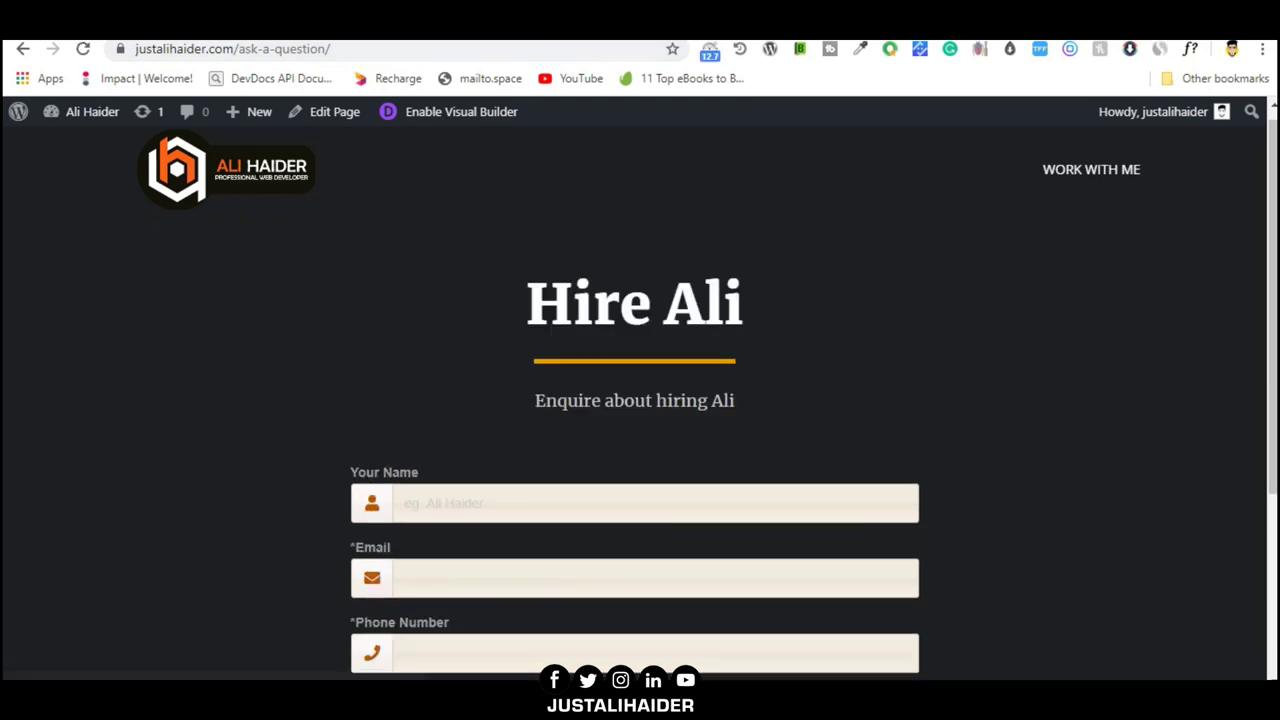
pyautogui.scroll(-2, 538, 456)
pyautogui.click(449, 277)
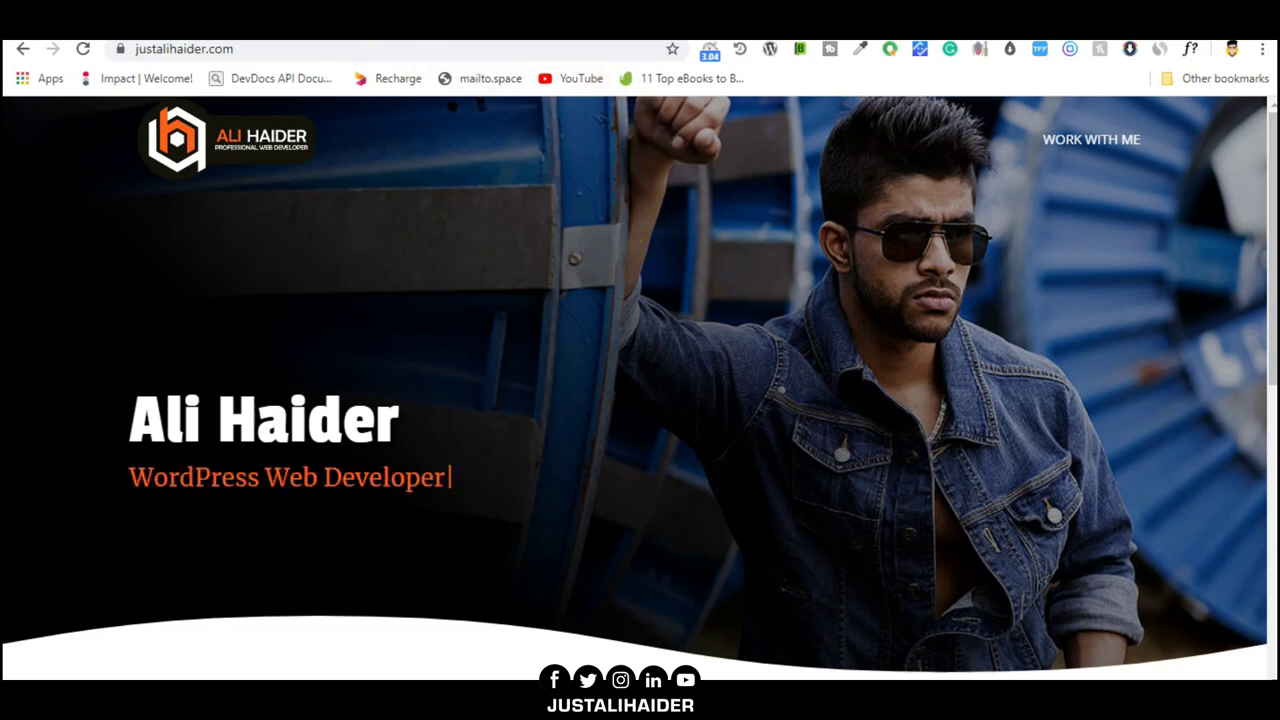
pyautogui.click(150, 22)
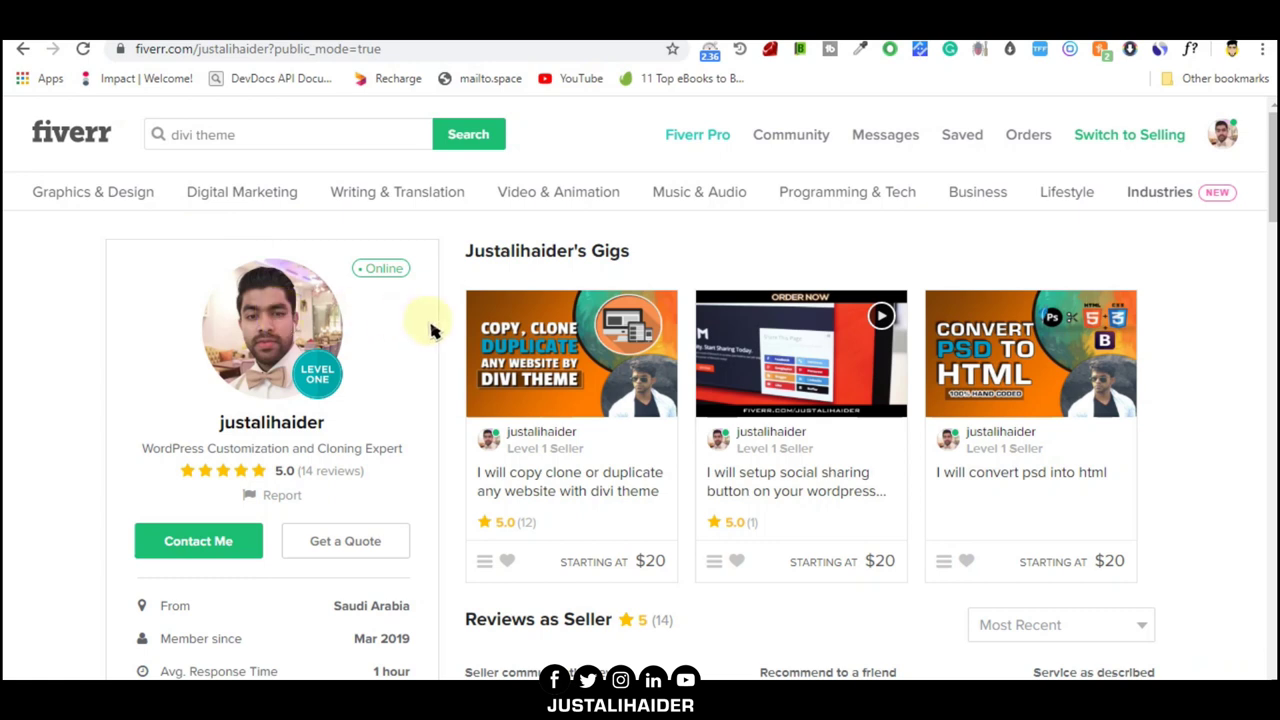
pyautogui.scroll(-2, 100, 325)
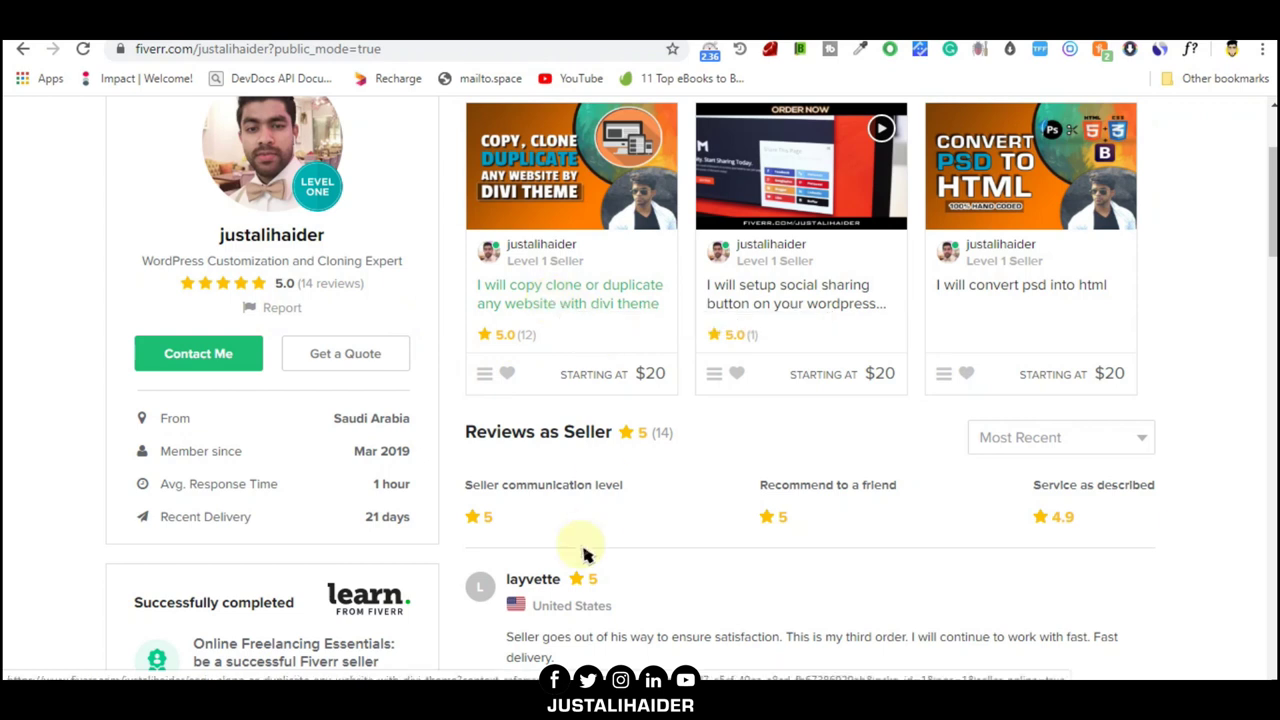
pyautogui.scroll(-3, 598, 500)
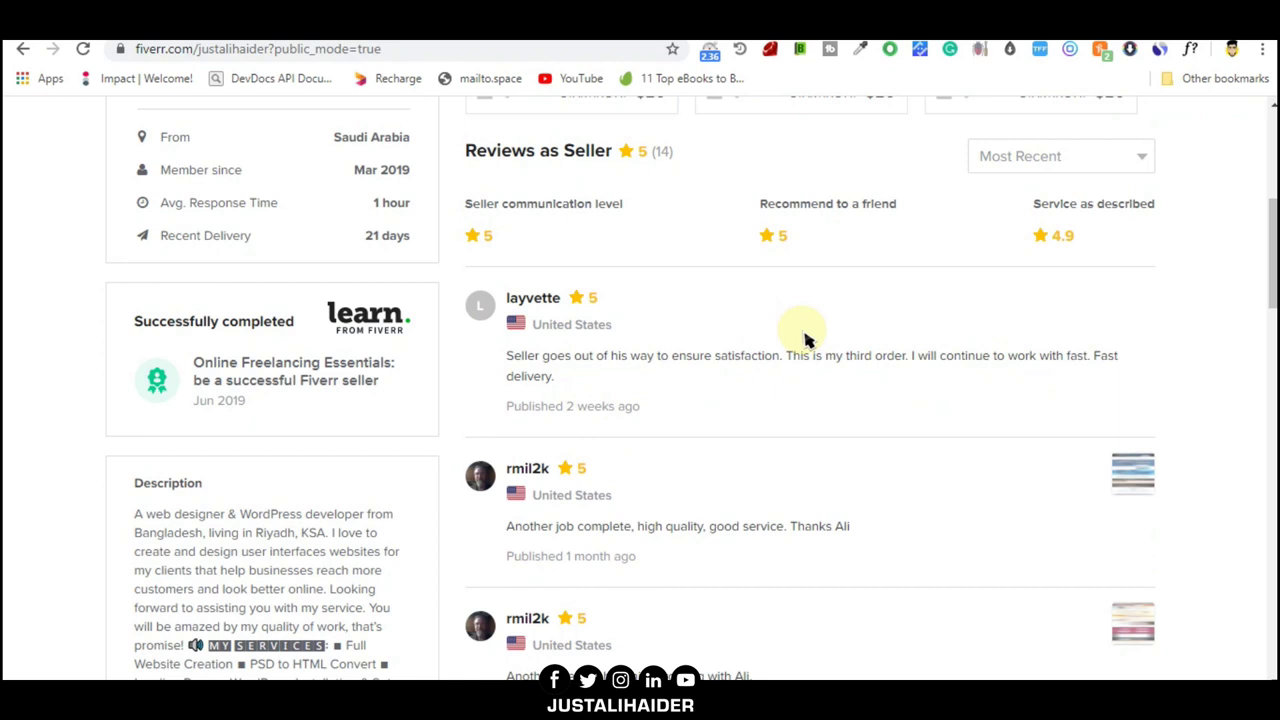
pyautogui.scroll(5, 643, 357)
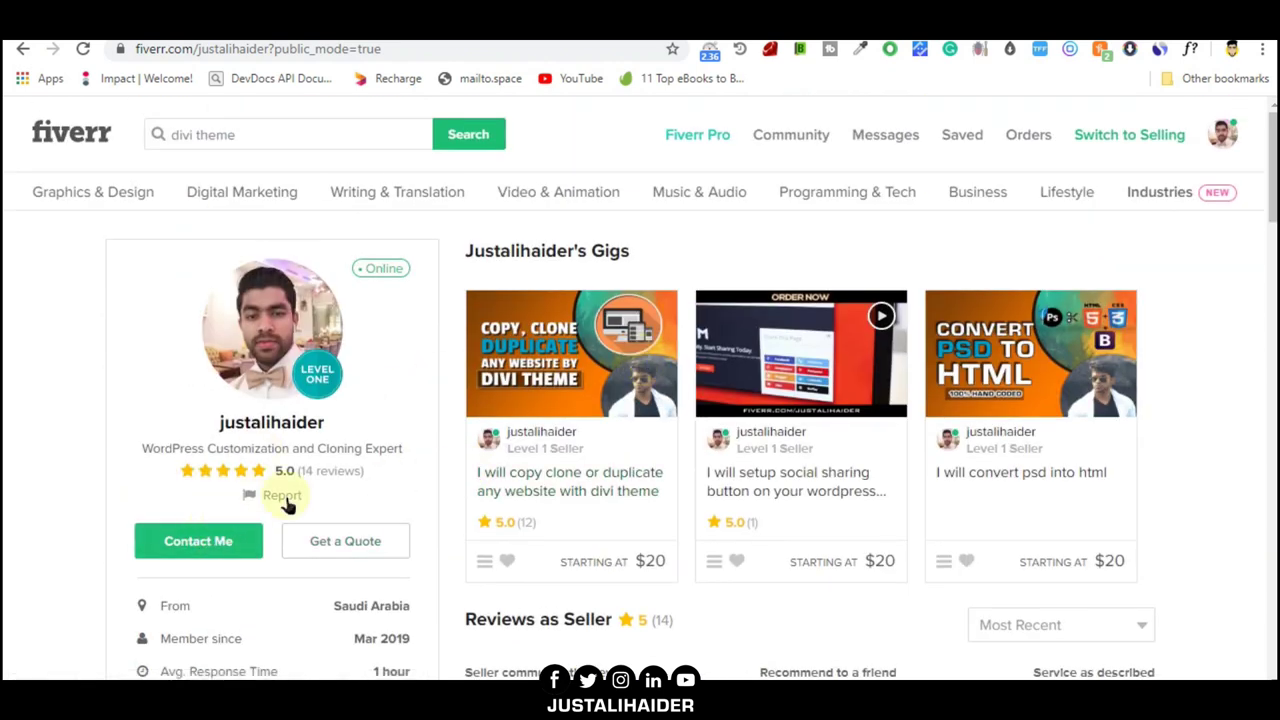
pyautogui.scroll(-3, 848, 355)
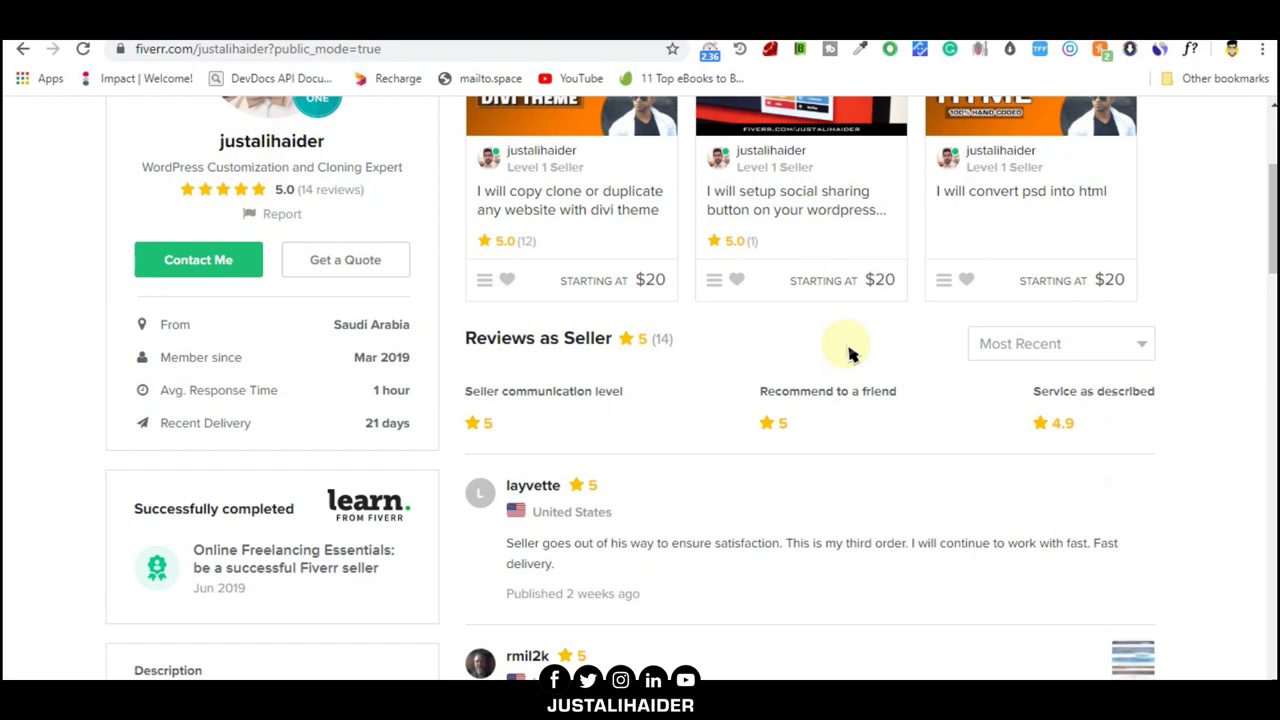
pyautogui.scroll(-3, 845, 357)
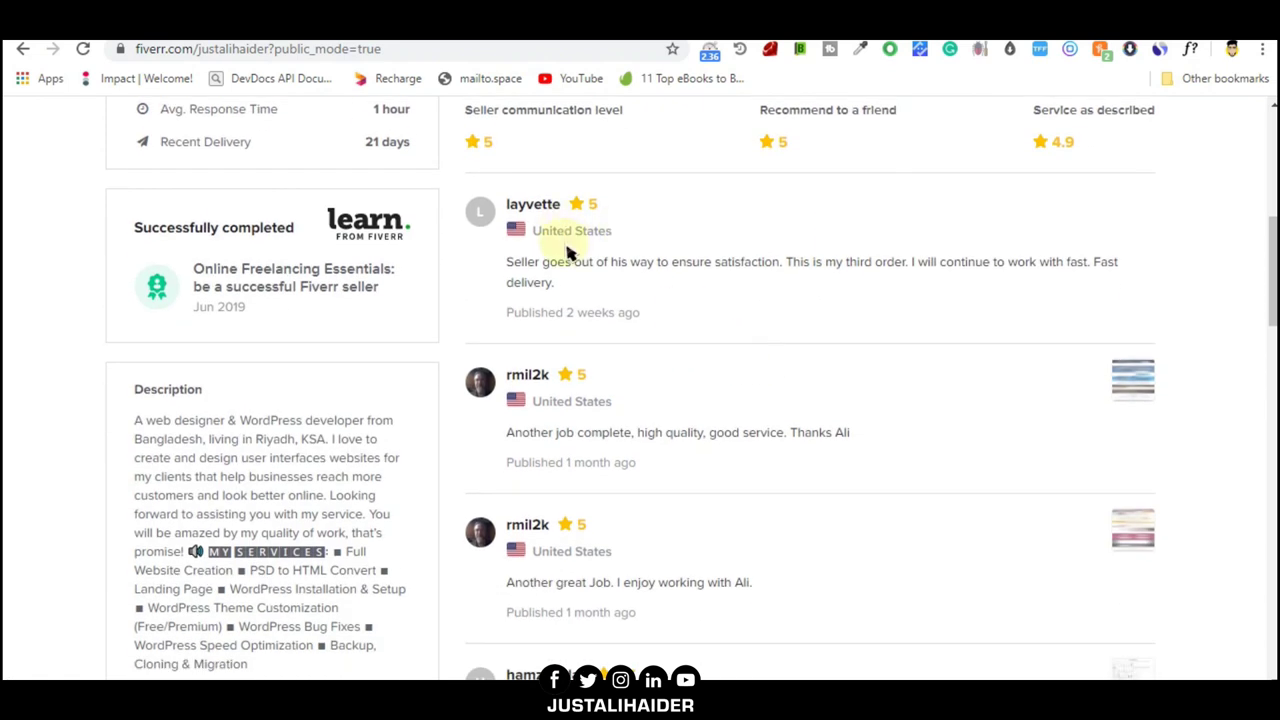
pyautogui.scroll(-5, 655, 288)
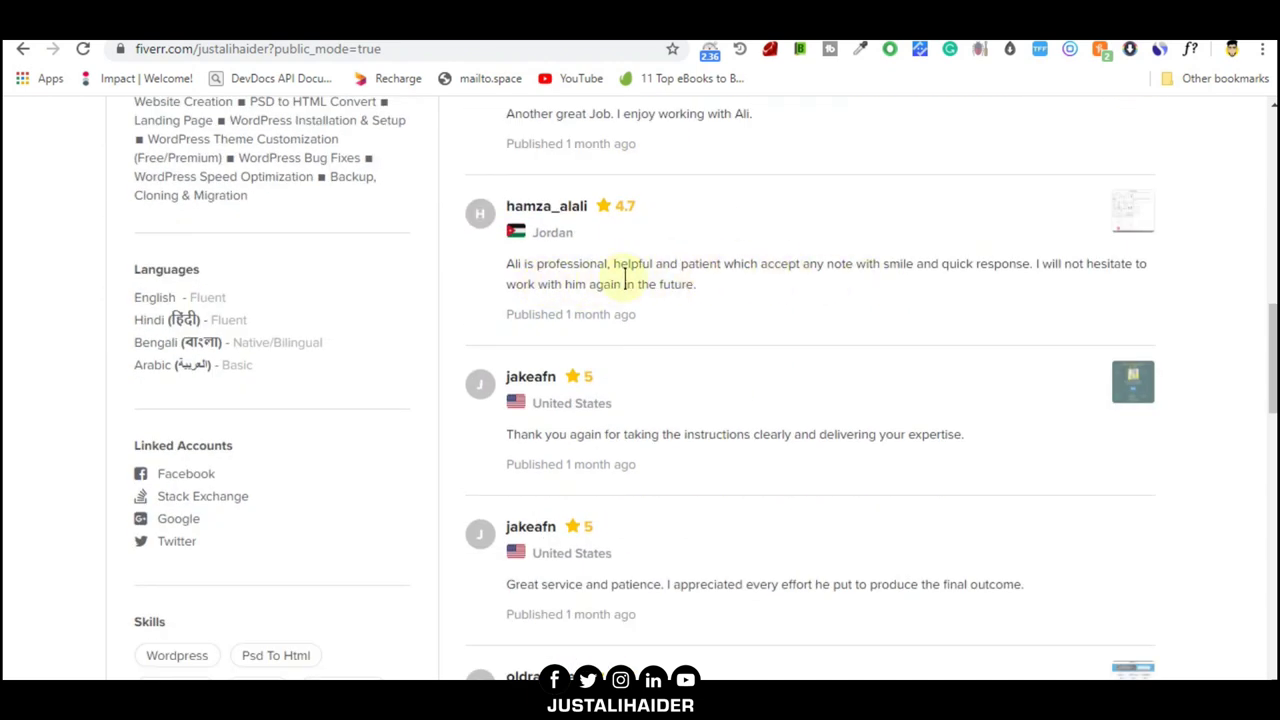
pyautogui.scroll(-3, 600, 430)
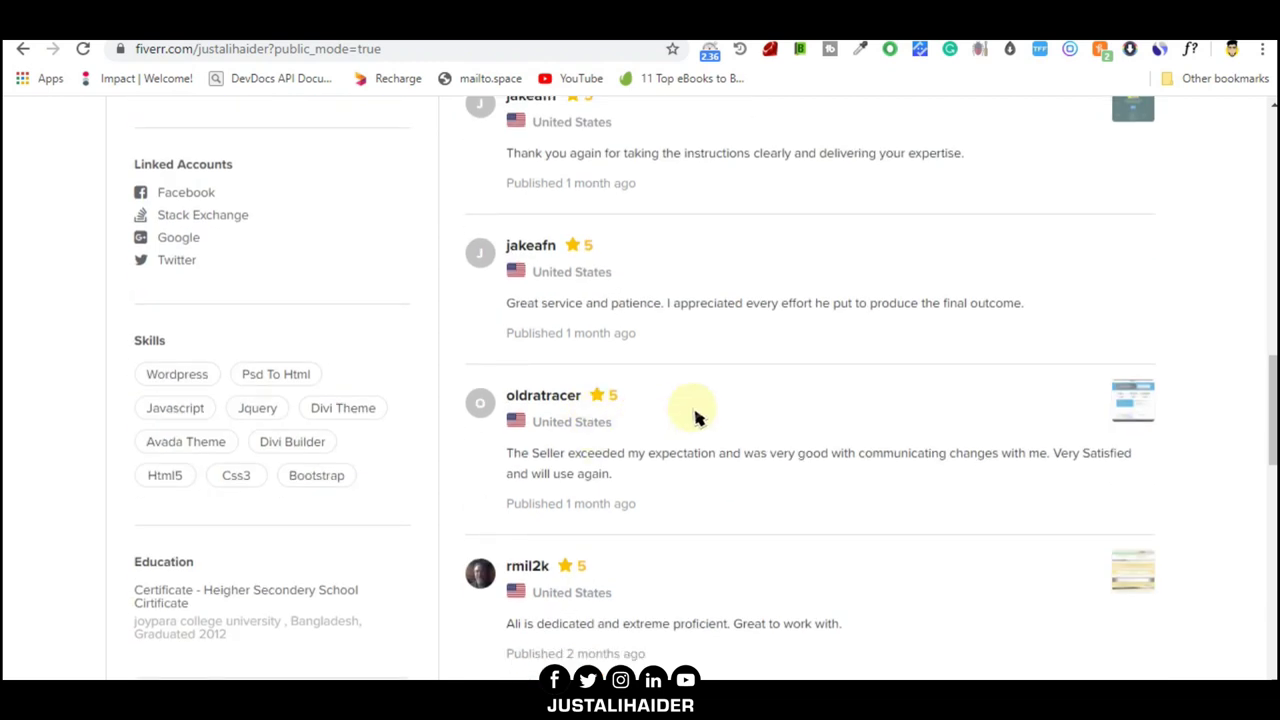
pyautogui.scroll(-2, 705, 450)
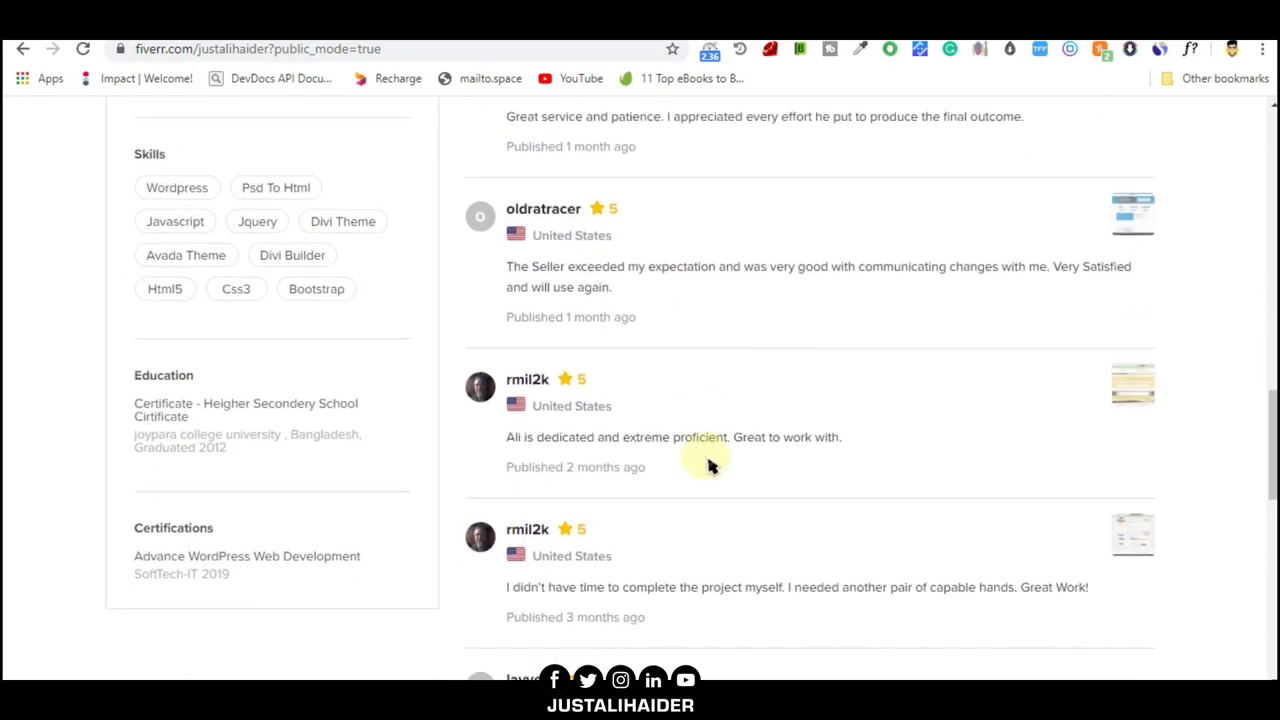
pyautogui.scroll(10, 708, 465)
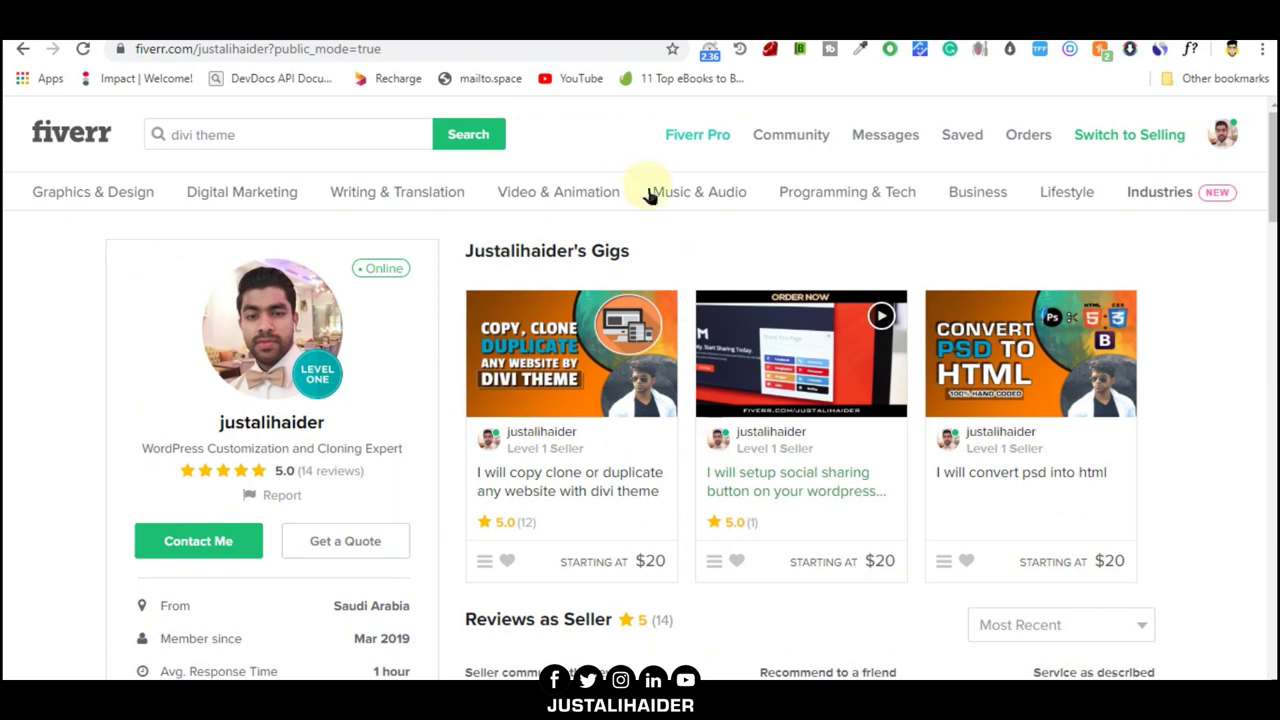